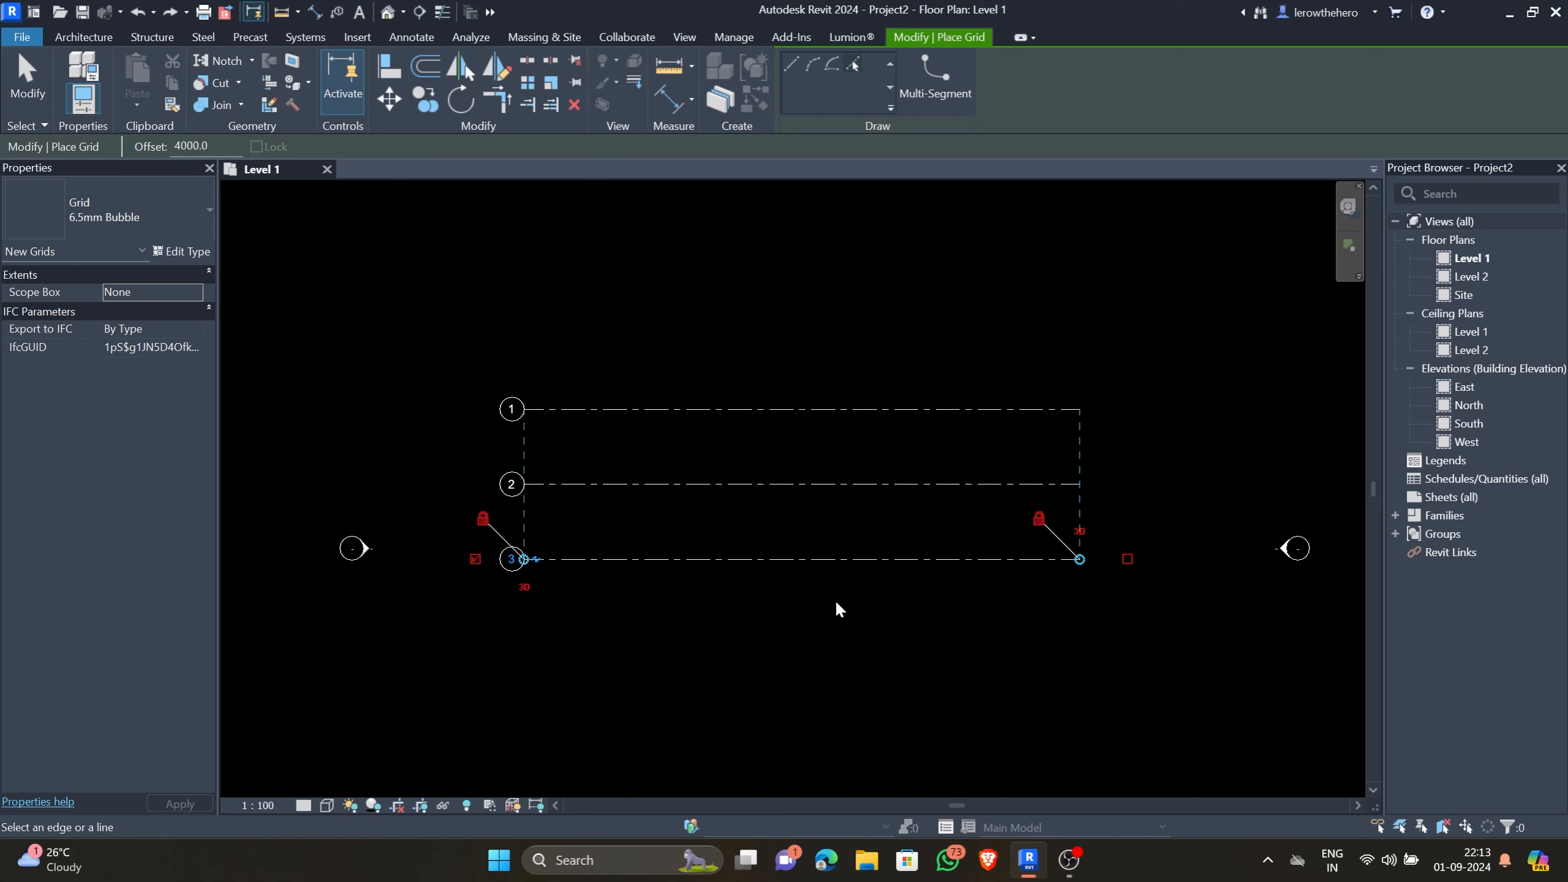
Add two more horizontal grid lines below grid 3, each picked at a 4000 mm offset from the previous one.
{"action": "left_click", "coordinate": [828, 565]}
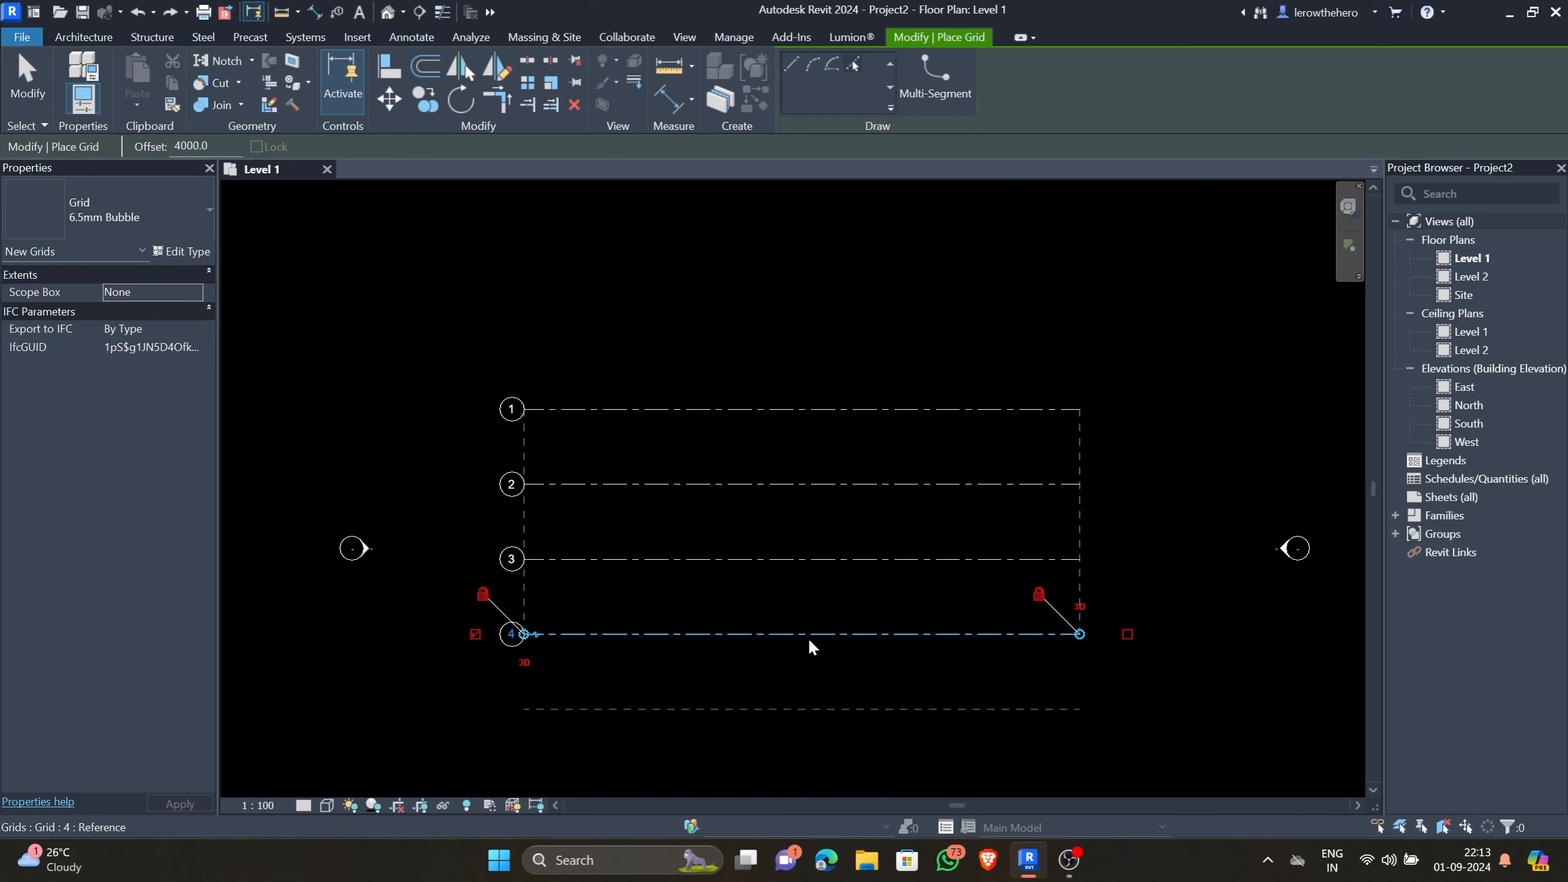
{"action": "left_click", "coordinate": [808, 637]}
{"action": "middle_click_drag", "start_coordinate": [830, 772], "coordinate": [824, 723]}
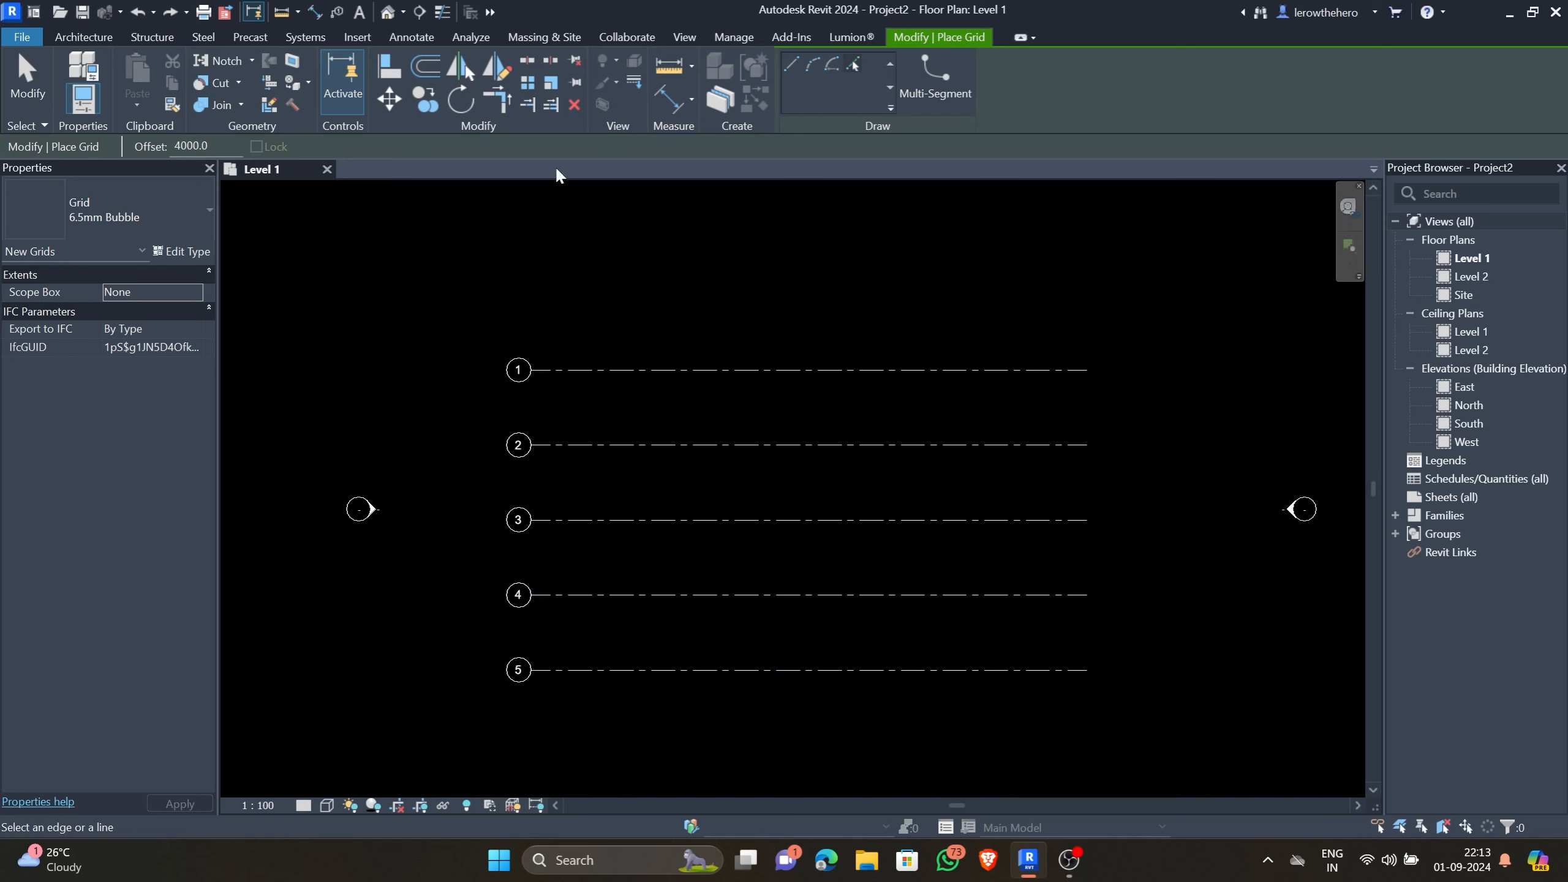
Draw a straight vertical grid line crossing all five horizontal grids near their bubble ends, from below grid 5 to above grid 1.
{"action": "left_click", "coordinate": [791, 63]}
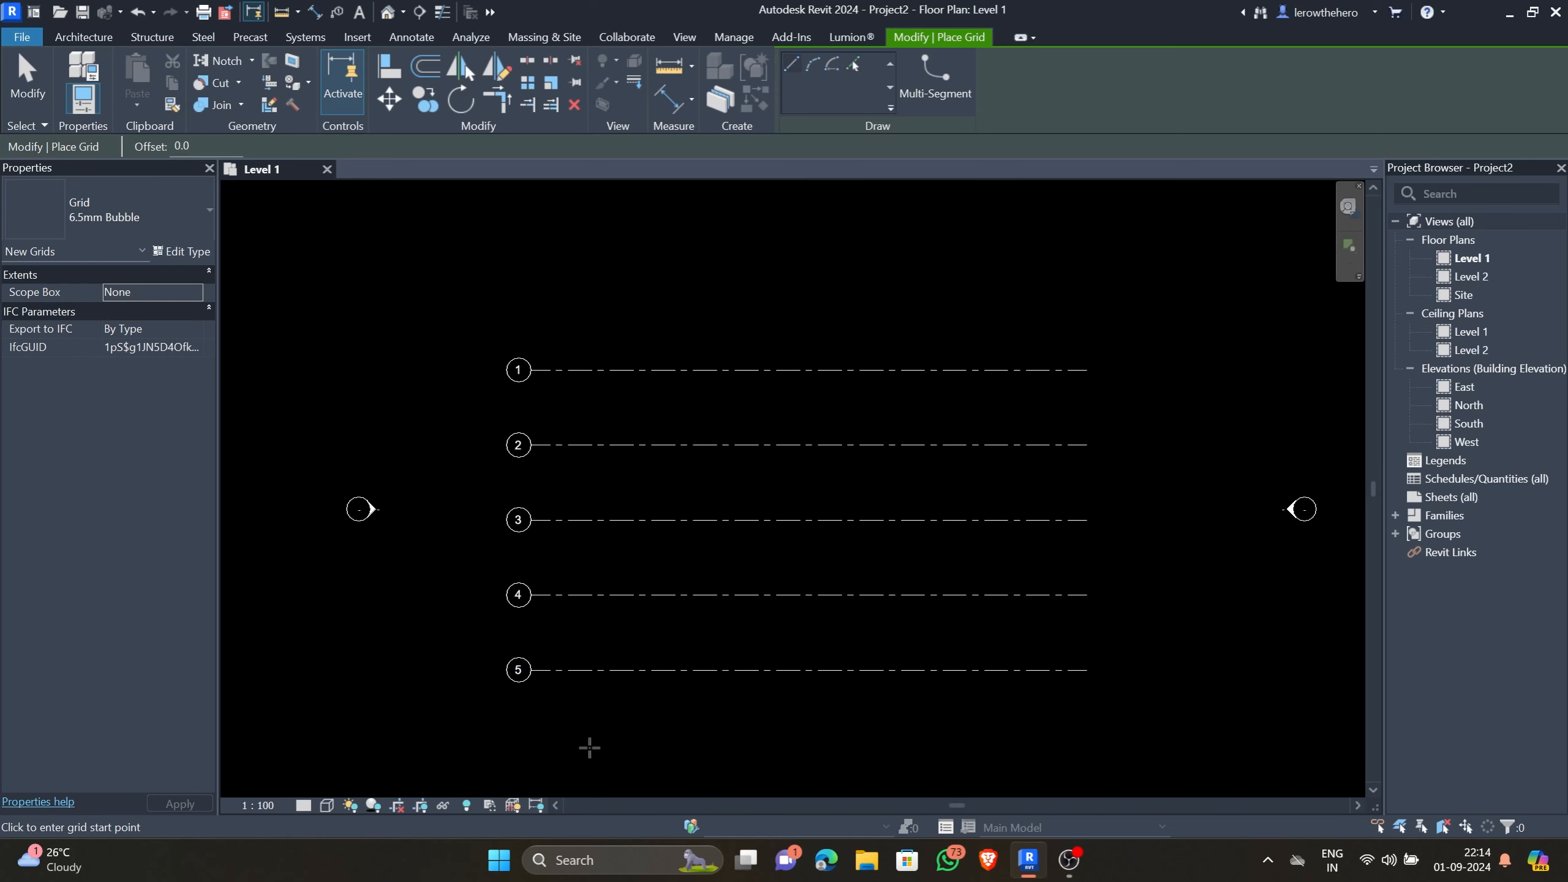
{"action": "left_click", "coordinate": [592, 758]}
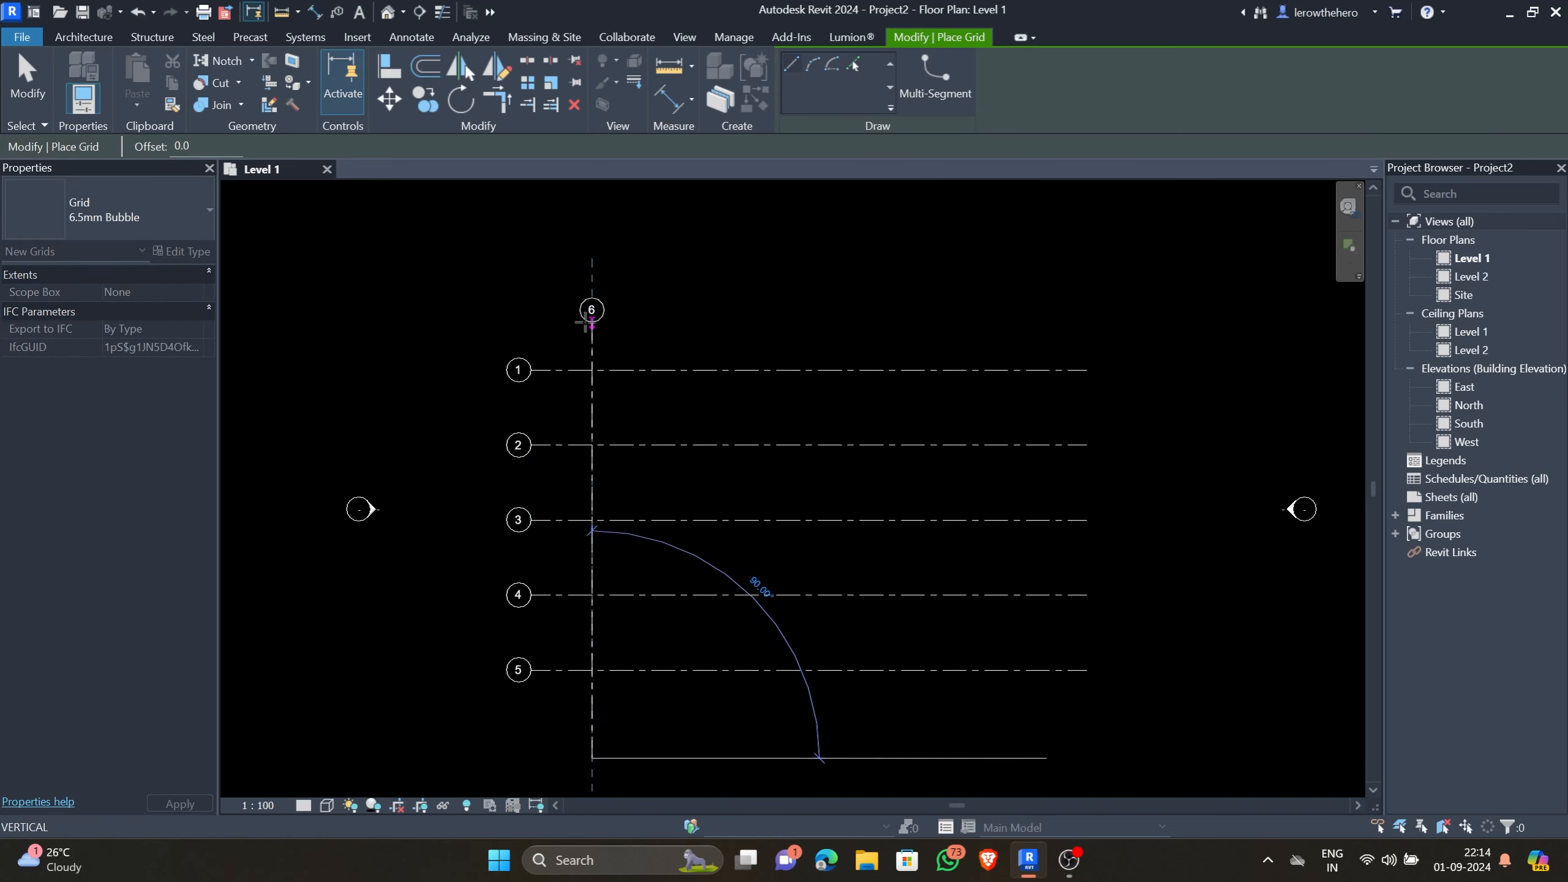
{"action": "left_click", "coordinate": [587, 318]}
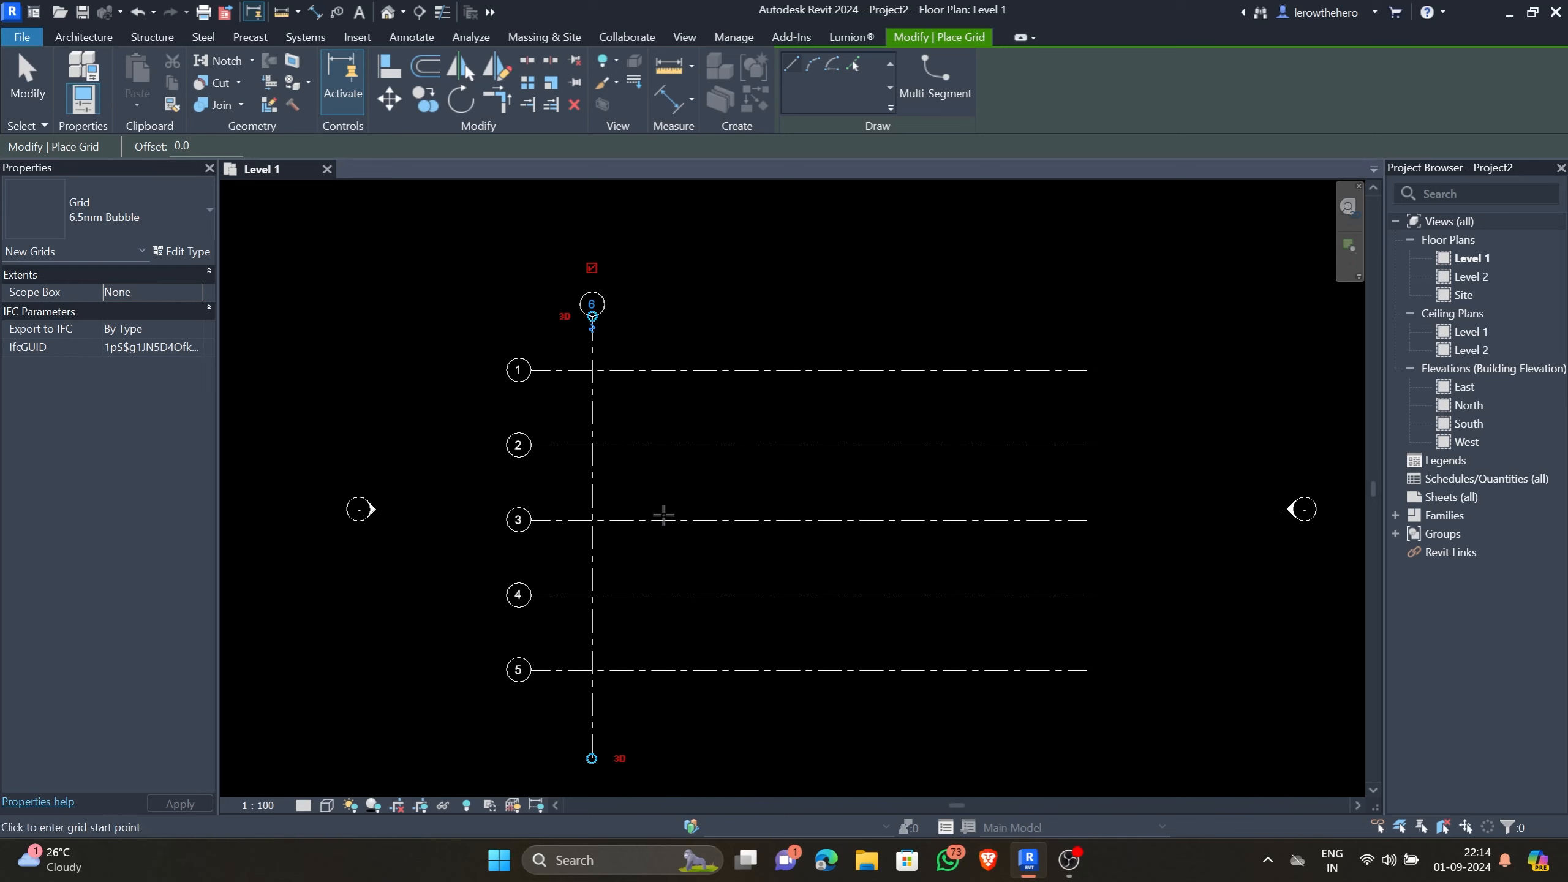
{"action": "left_click", "coordinate": [662, 757]}
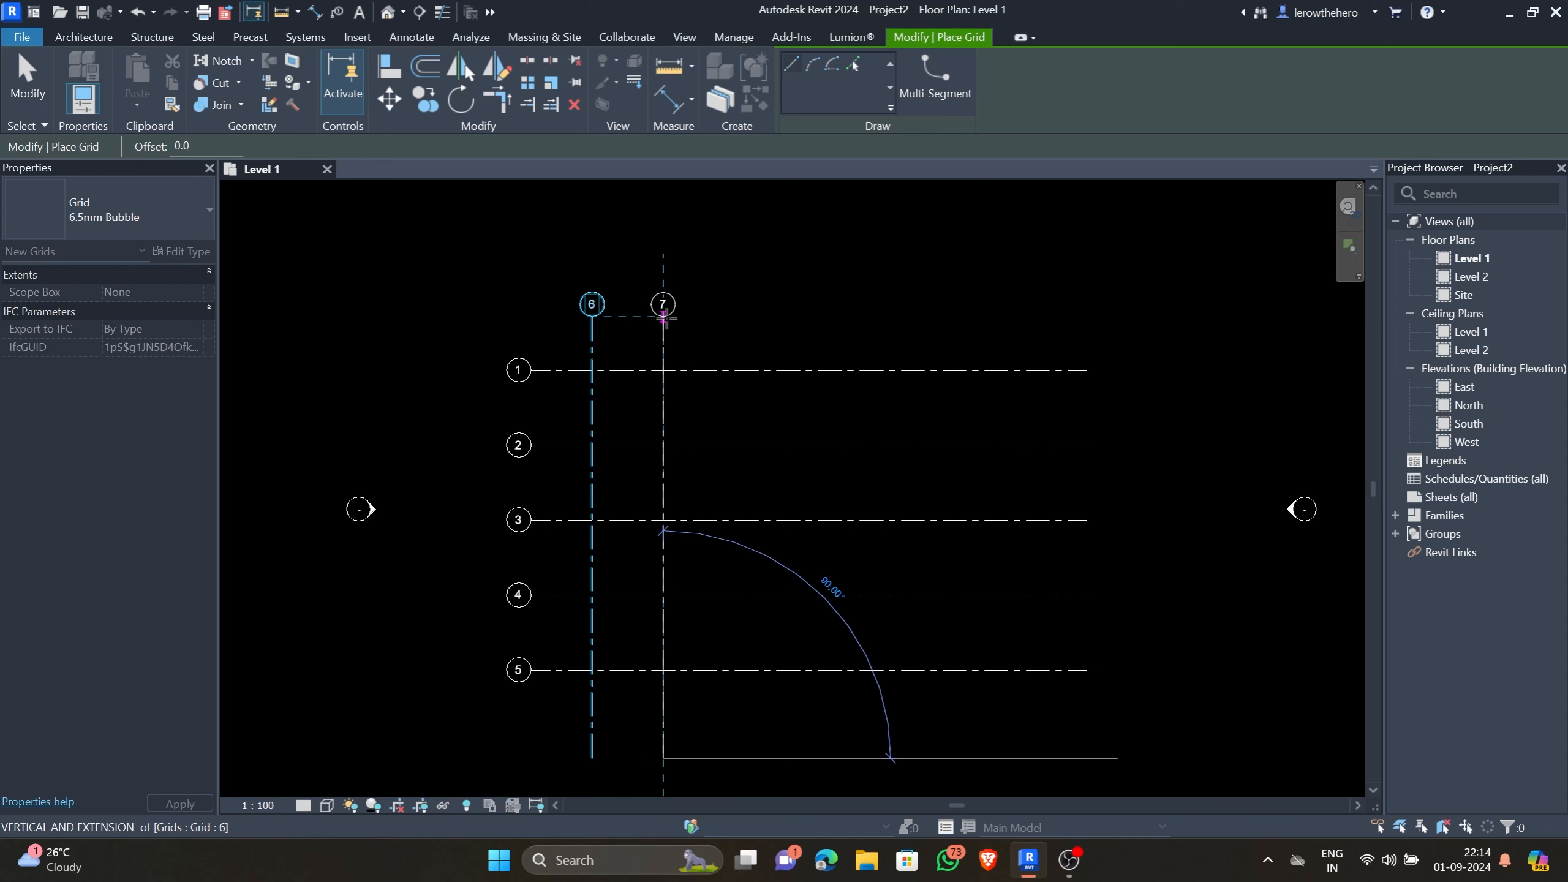
{"action": "left_click", "coordinate": [663, 316]}
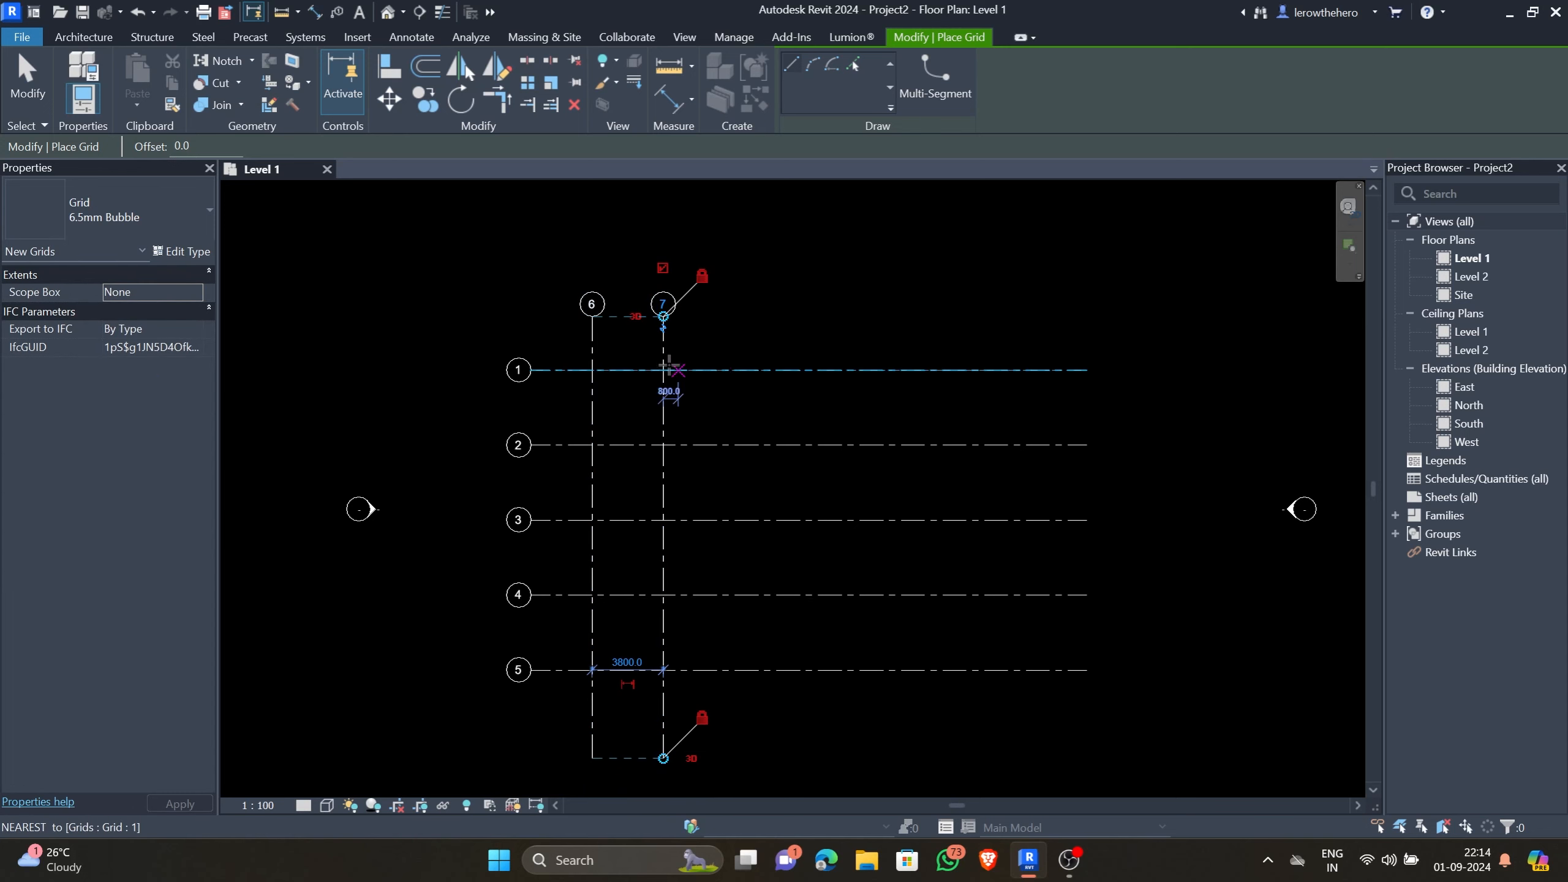
{"action": "key", "text": "ctrl+z"}
Finish placing grids and rename the vertical grid line to A in its bubble.
{"action": "key", "text": "Escape"}
{"action": "key", "text": "Escape"}
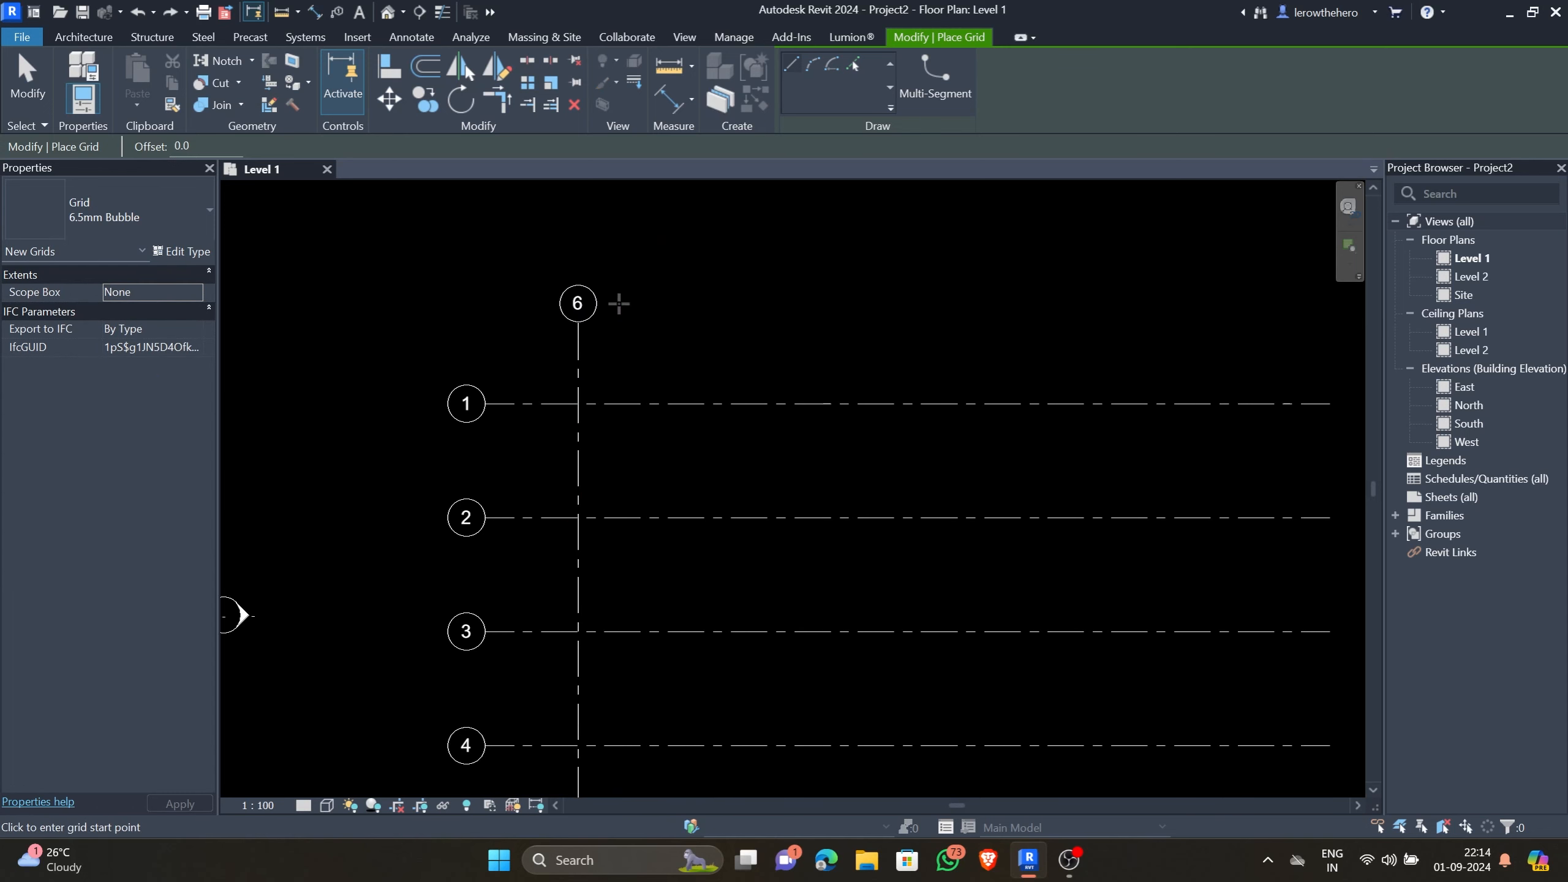
{"action": "scroll", "coordinate": [615, 304], "scroll_direction": "up", "scroll_amount": 2}
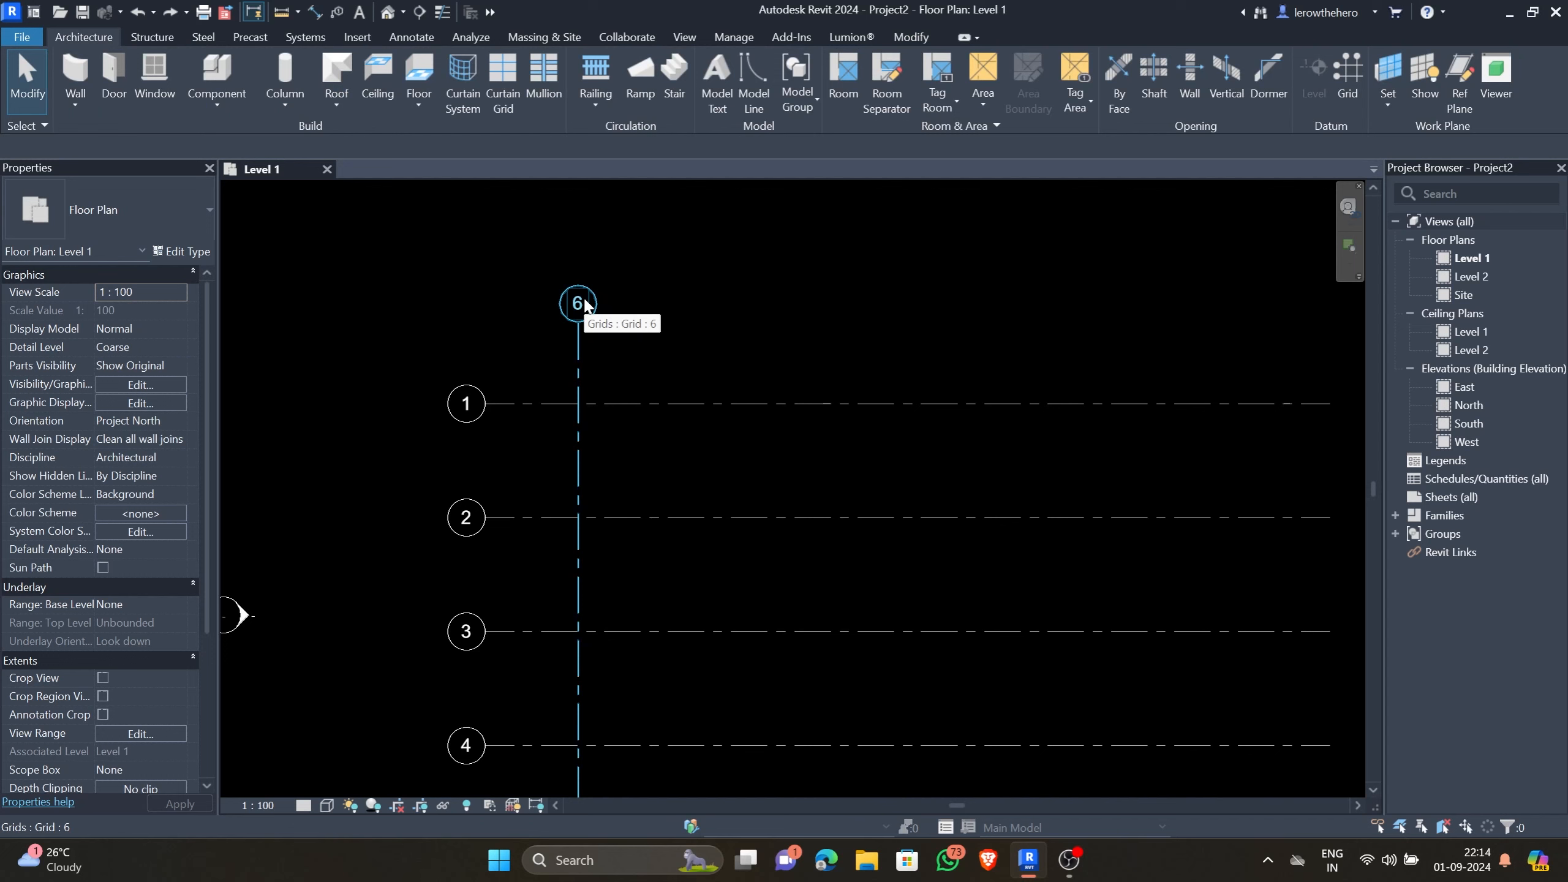
{"action": "left_click", "coordinate": [578, 303]}
{"action": "left_click", "coordinate": [578, 302]}
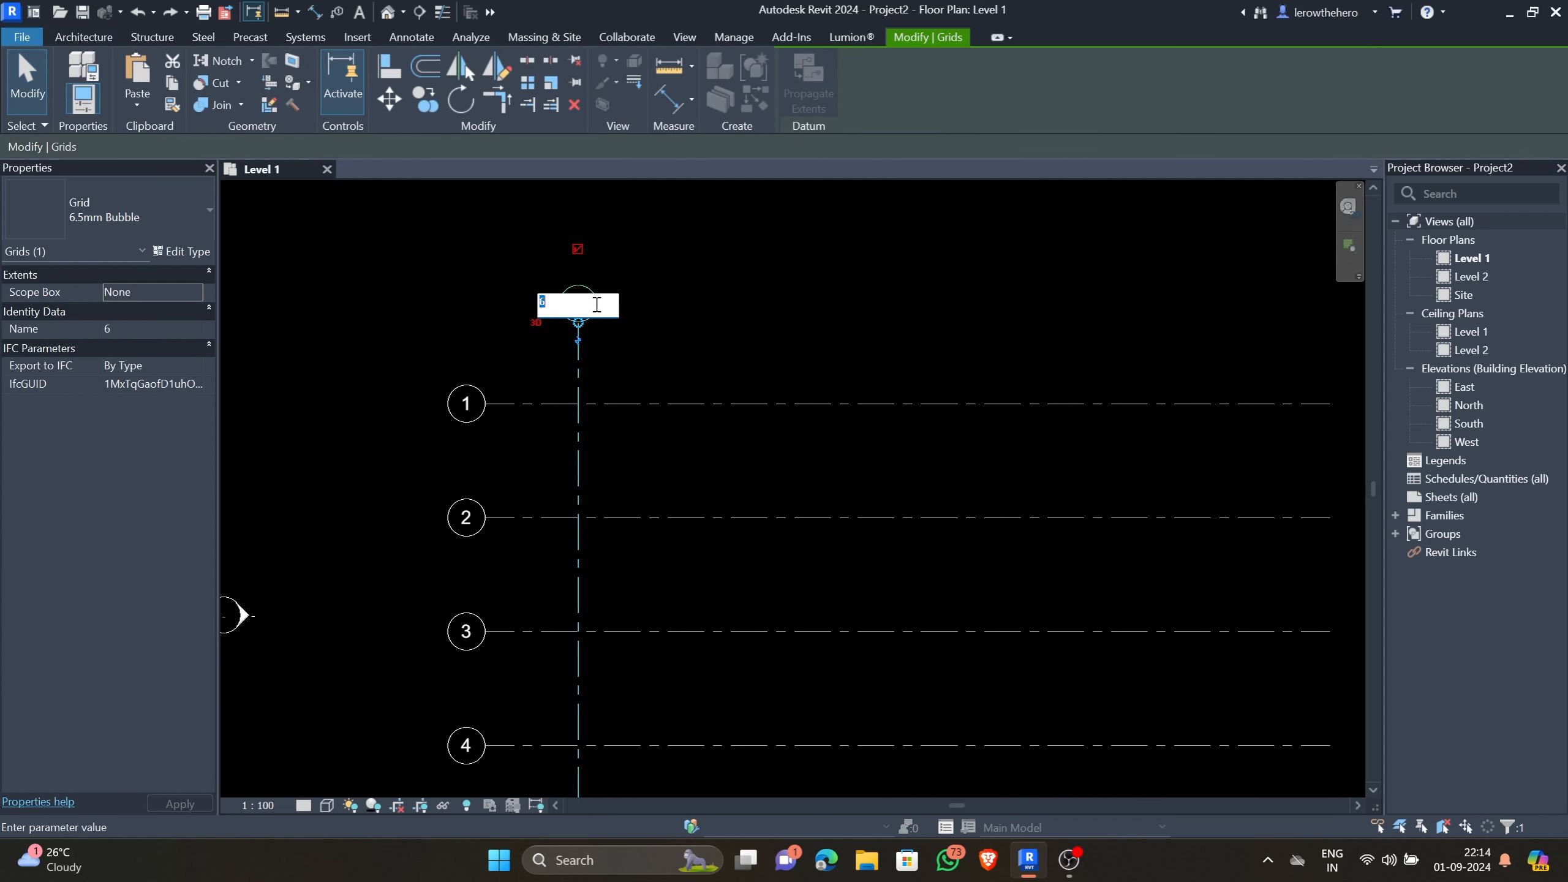
{"action": "type", "text": "a"}
{"action": "key", "text": "BackSpace"}
{"action": "type", "text": "A"}
{"action": "left_click", "coordinate": [719, 282]}
{"action": "left_click", "coordinate": [792, 275]}
{"action": "scroll", "coordinate": [513, 333], "scroll_direction": "down", "scroll_amount": 3}
{"action": "middle_click_drag", "start_coordinate": [576, 328], "coordinate": [533, 311]}
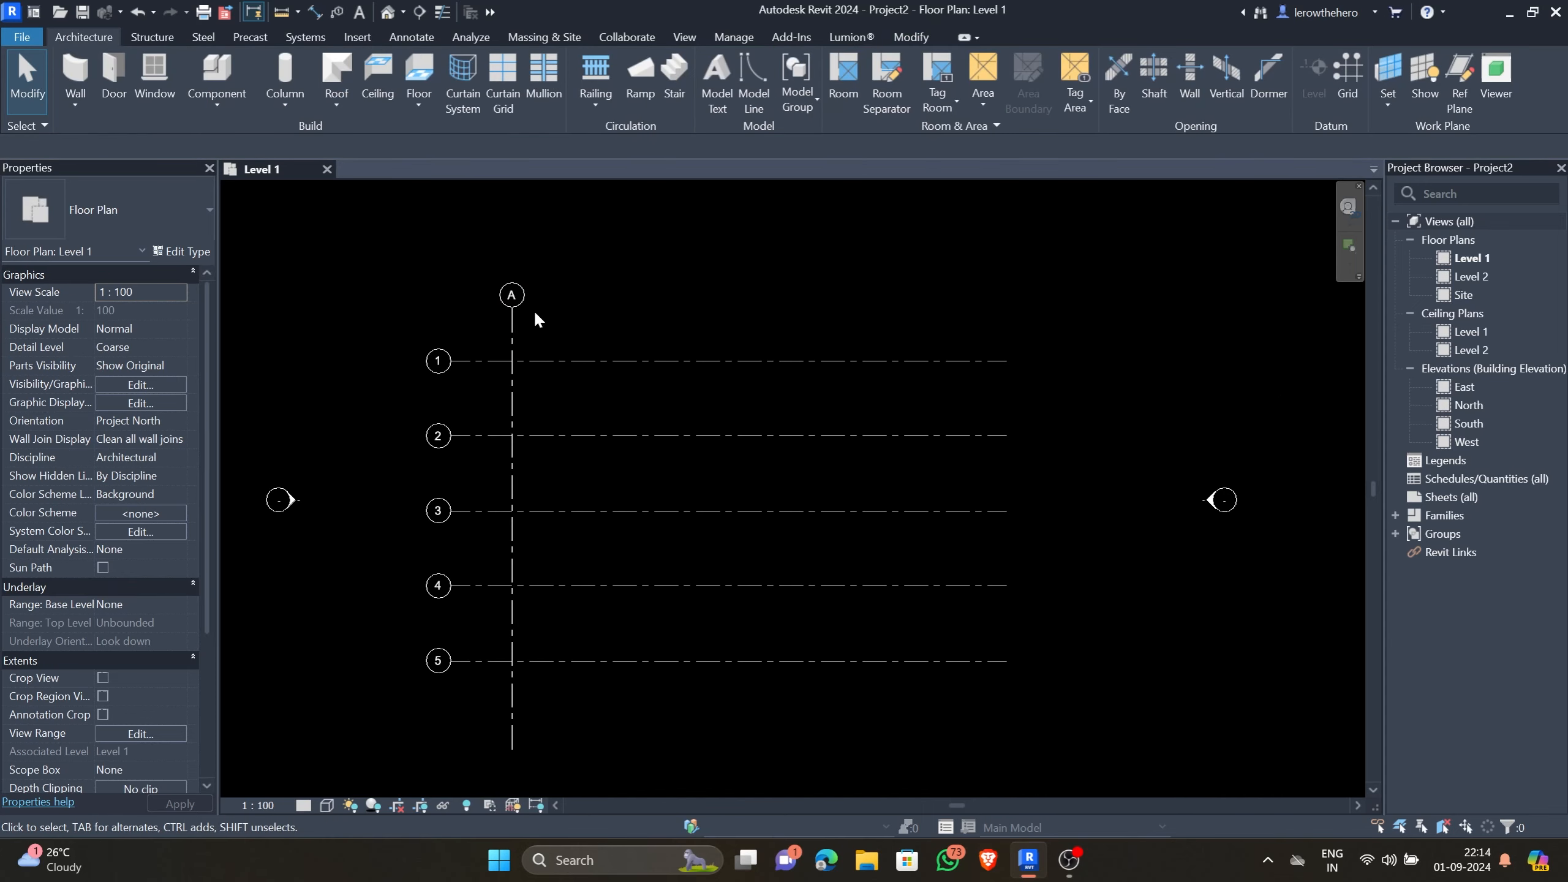
Add five vertical grid lines to the right of grid A using Pick Lines, each at a 4000 mm offset from the previous one.
{"action": "scroll", "coordinate": [532, 310], "scroll_direction": "up", "scroll_amount": 2}
{"action": "left_click", "coordinate": [1348, 80]}
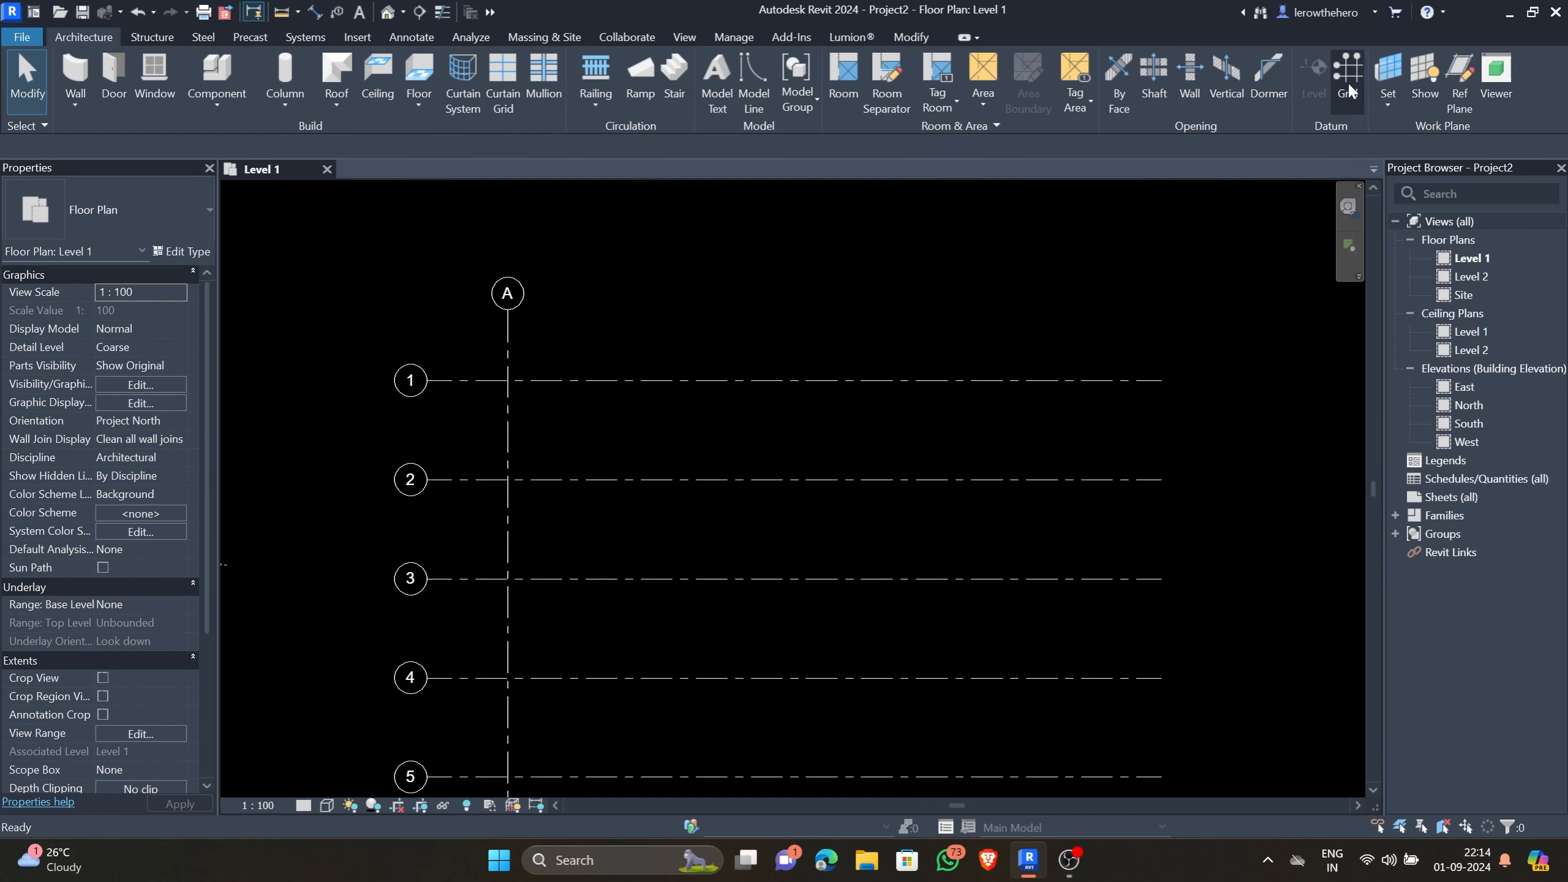
{"action": "left_click", "coordinate": [854, 64]}
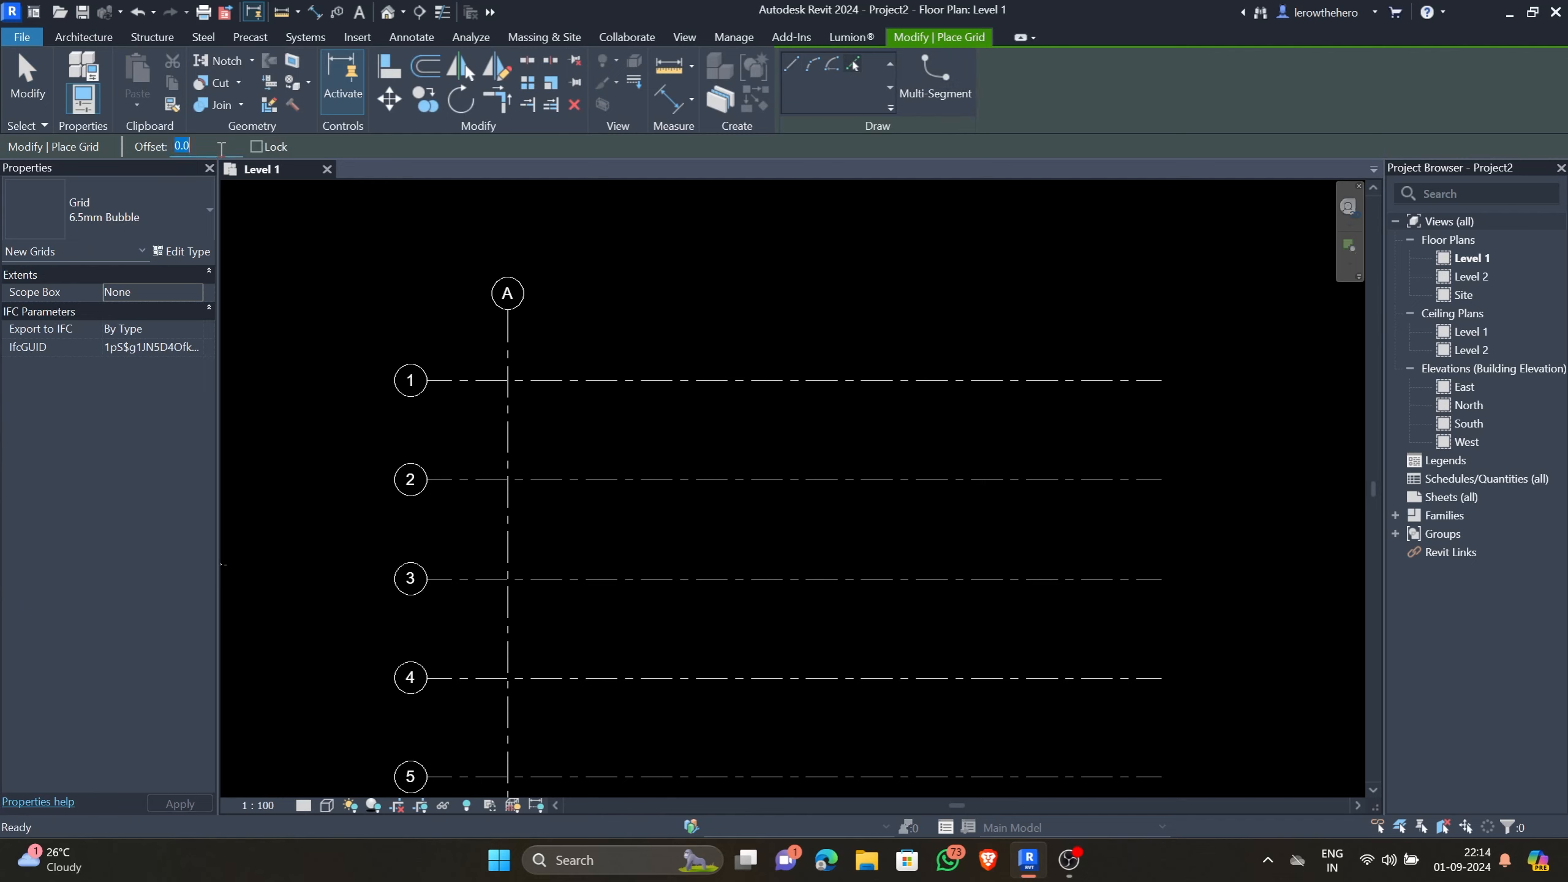
{"action": "left_click", "coordinate": [513, 339]}
{"action": "left_click", "coordinate": [611, 354]}
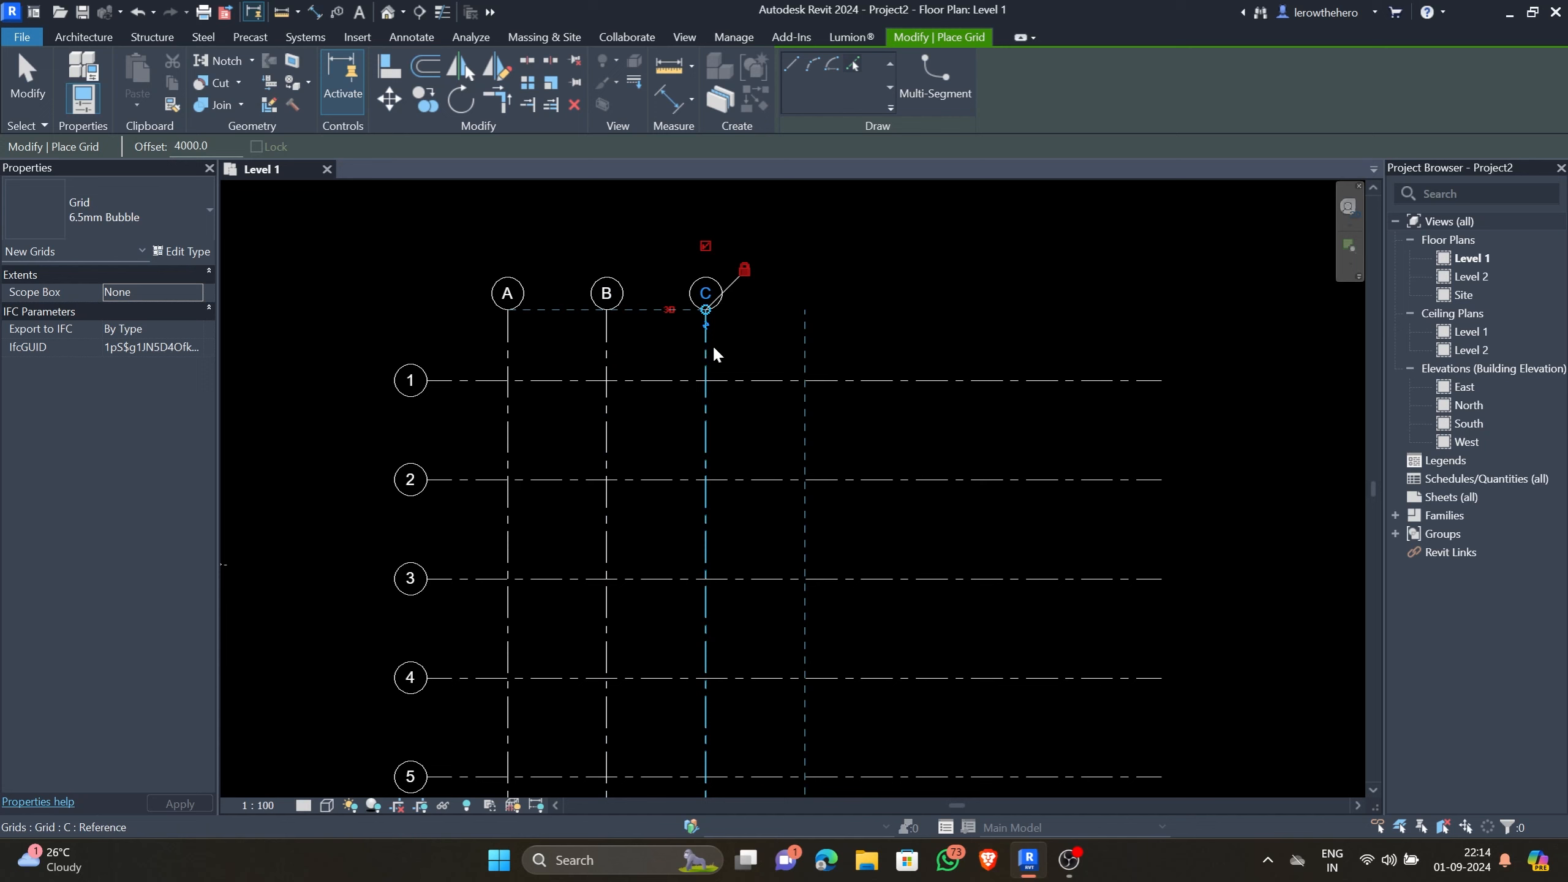
{"action": "left_click", "coordinate": [710, 347]}
{"action": "left_click", "coordinate": [808, 348]}
{"action": "left_click", "coordinate": [908, 354]}
{"action": "scroll", "coordinate": [911, 351], "scroll_direction": "down", "scroll_amount": 3}
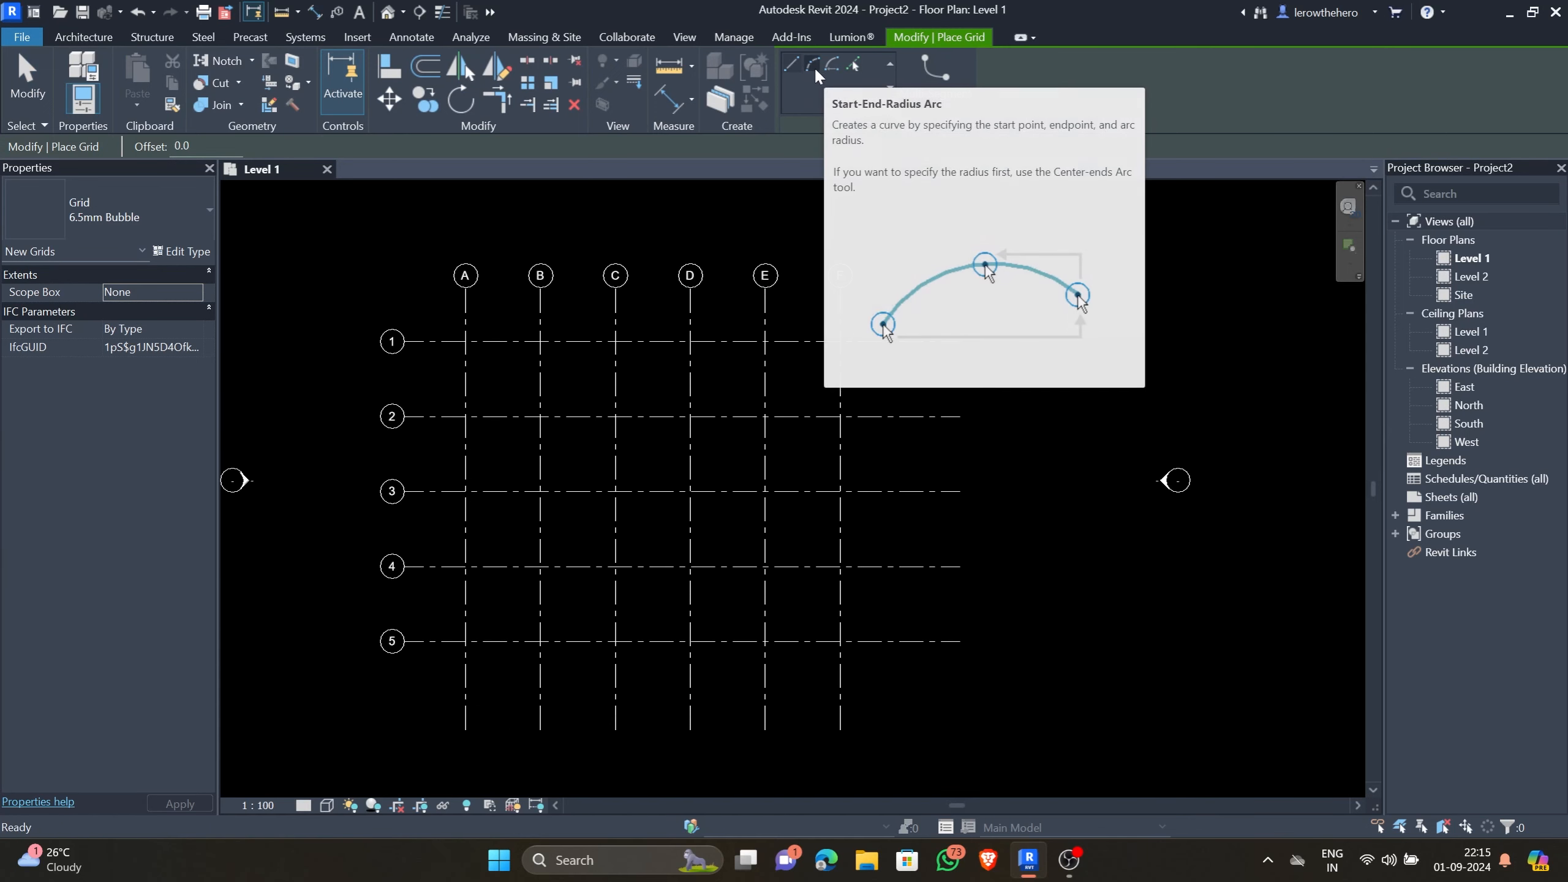
Draw a Start-End-Radius Arc grid to the right of grid F, bulging toward it with a radius of about 20190 mm.
{"action": "left_click", "coordinate": [813, 66]}
{"action": "left_click", "coordinate": [813, 67]}
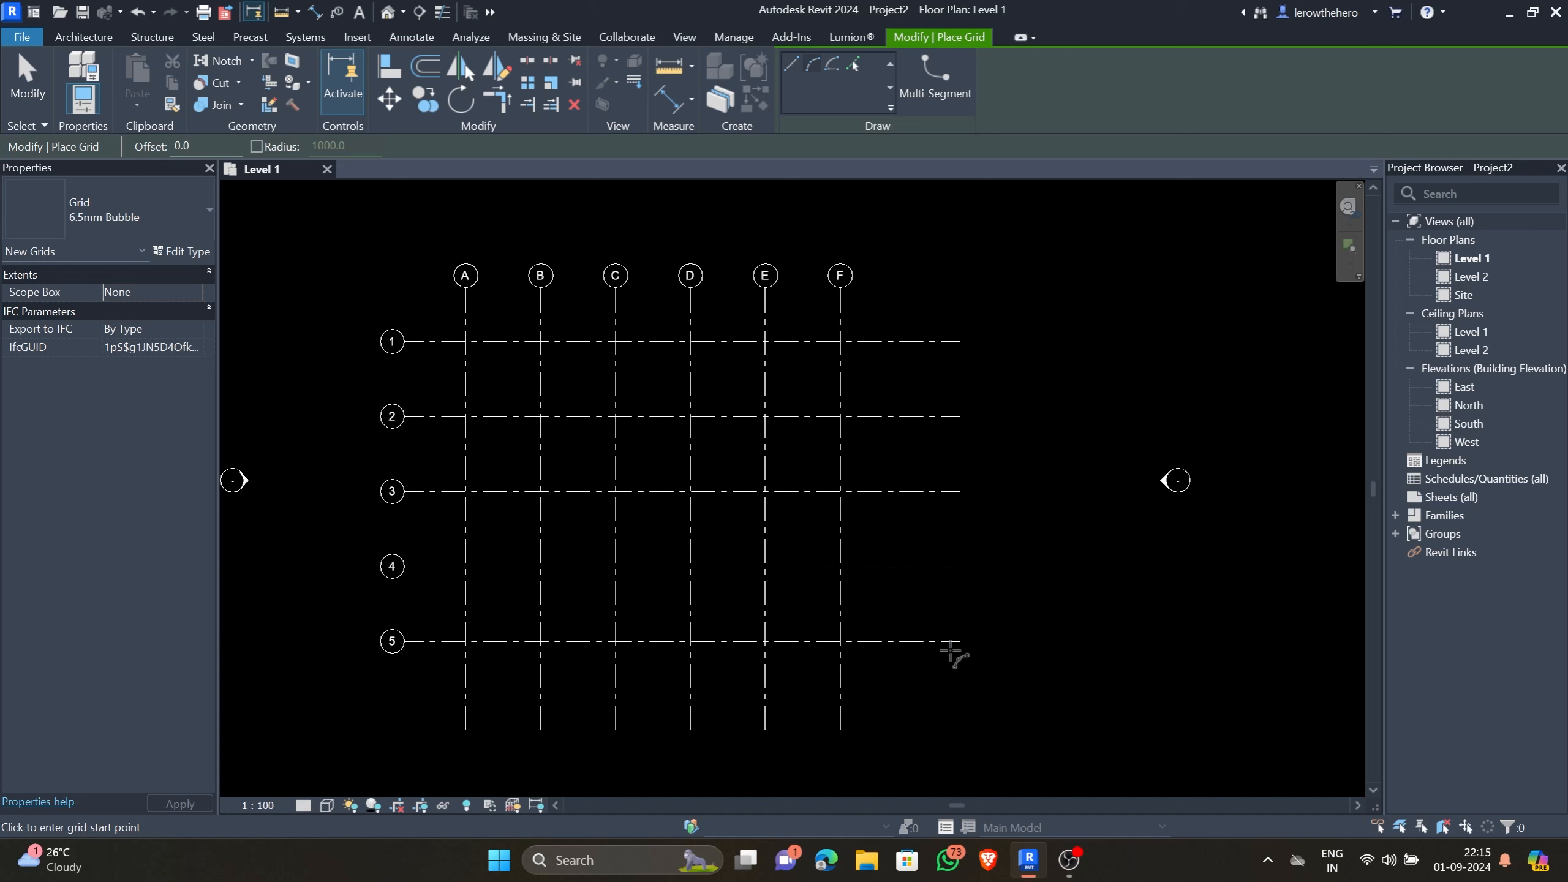
{"action": "left_click", "coordinate": [974, 717]}
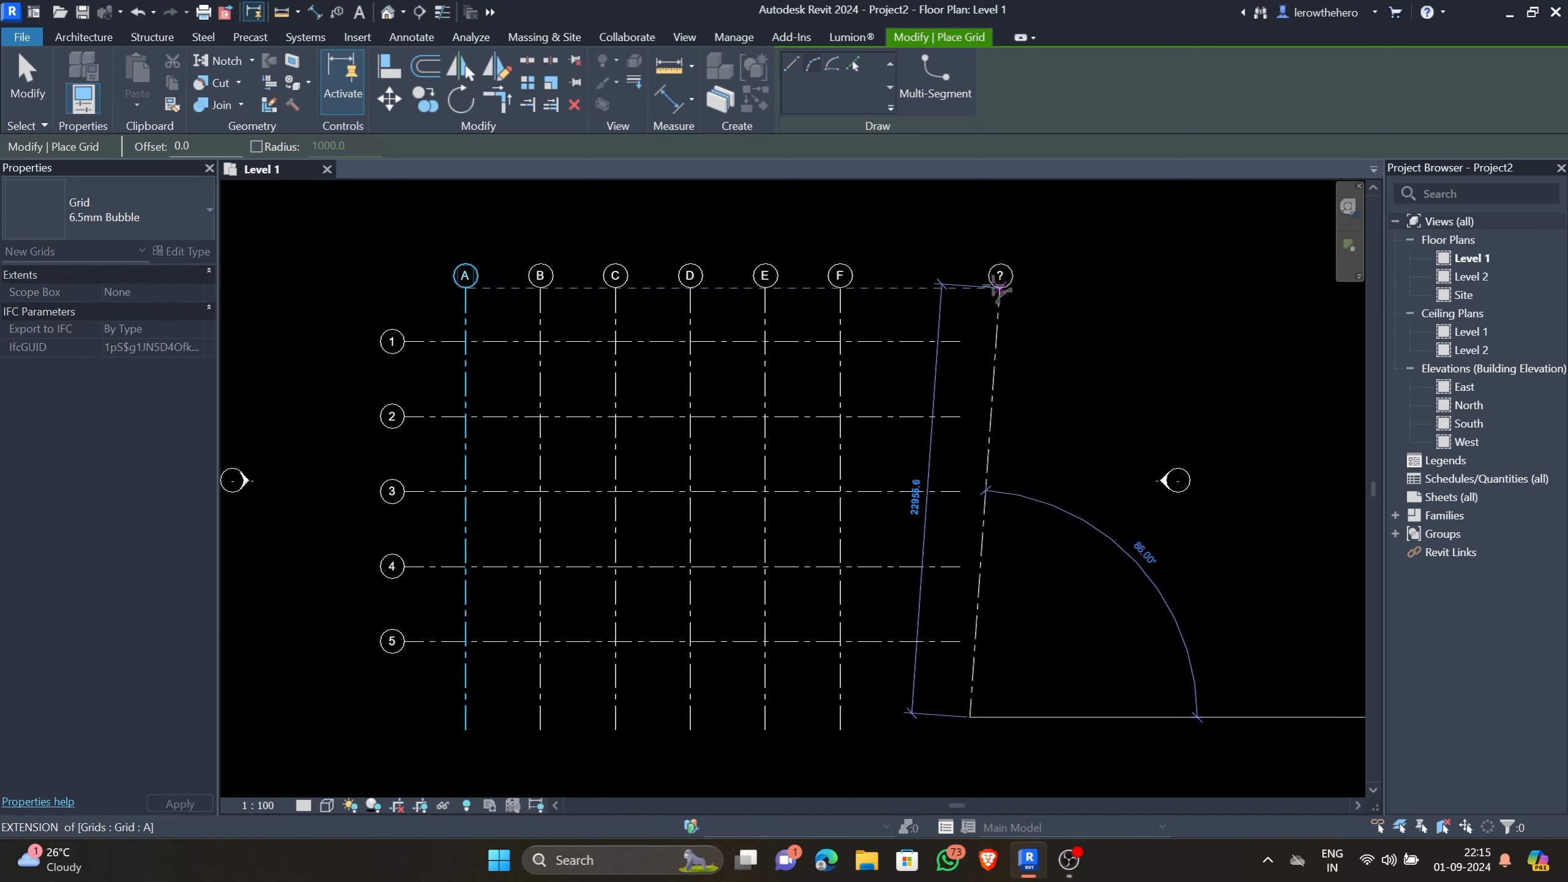
{"action": "left_click", "coordinate": [974, 286]}
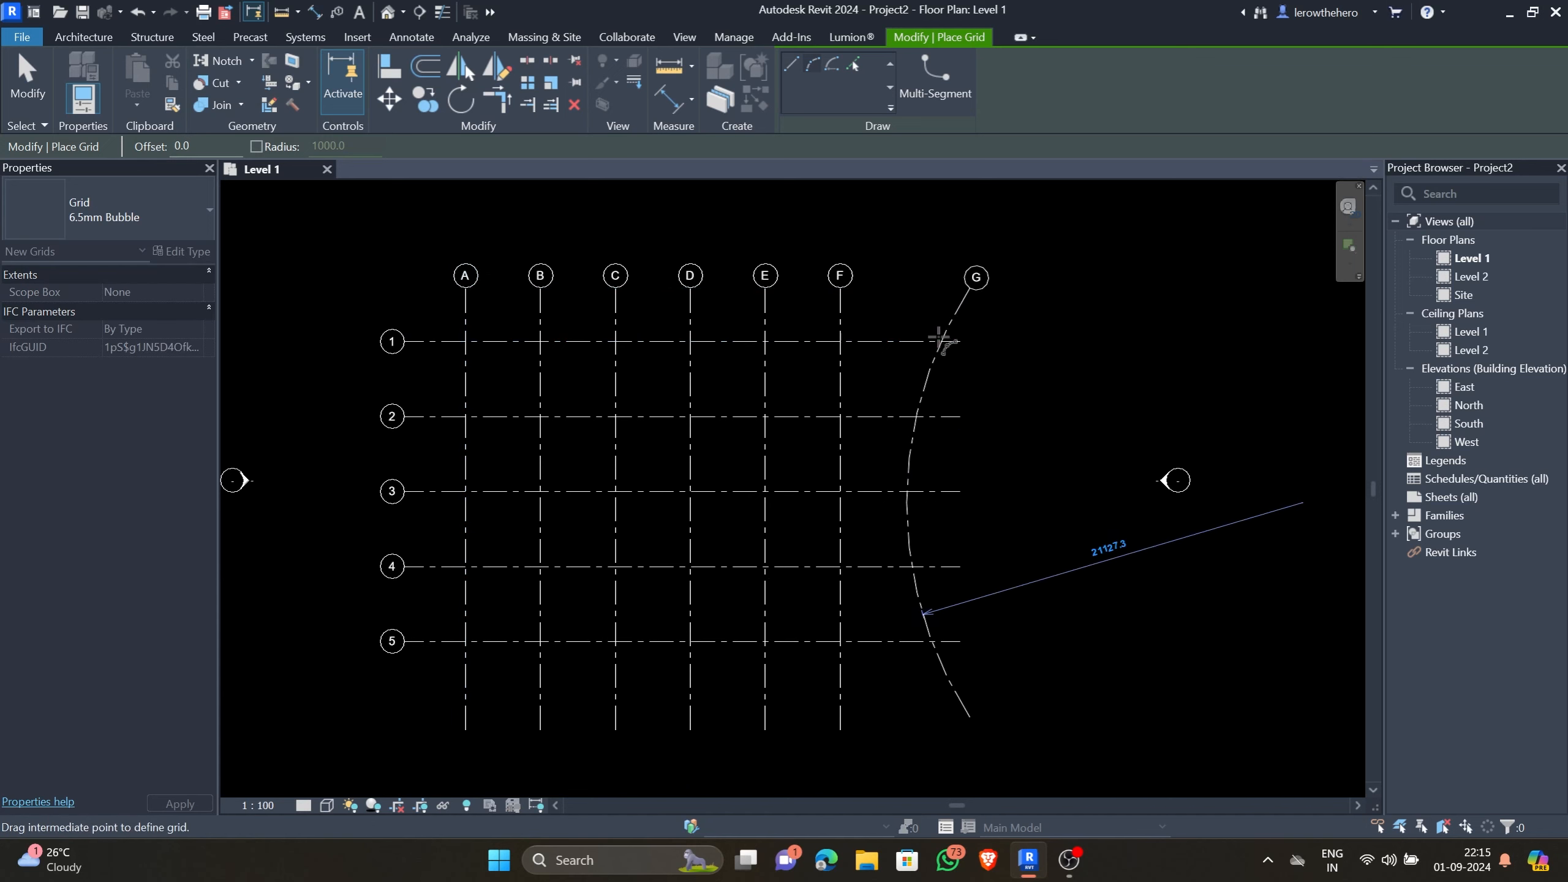
{"action": "left_click", "coordinate": [921, 391]}
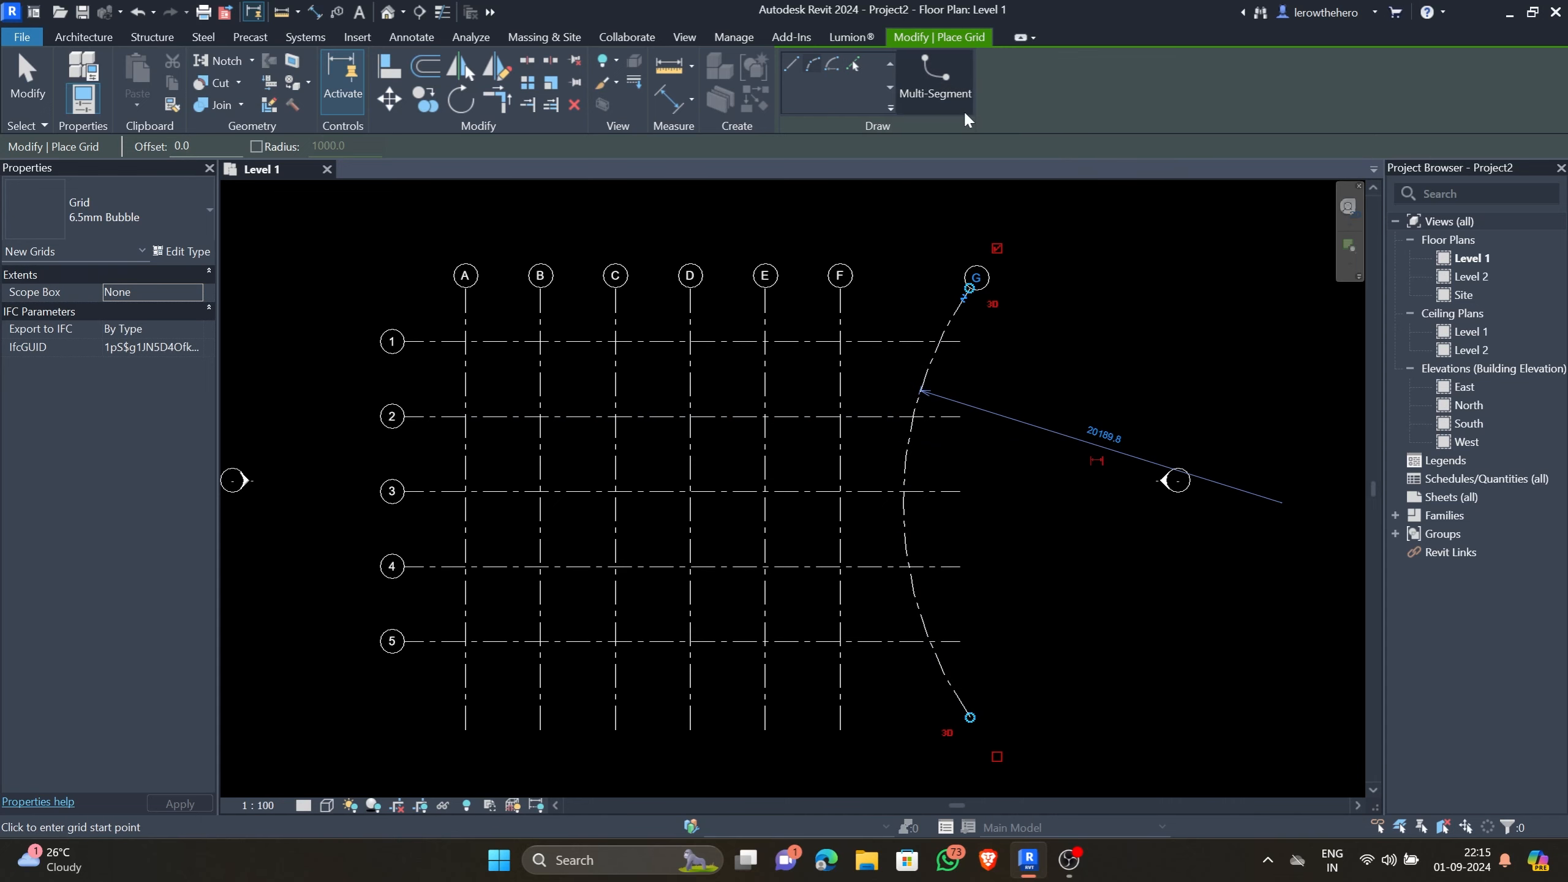
Create a multi-segment grid right of the arc grid: up, about 3800 mm right, up, diagonally back to the left, then up level with the other grids.
{"action": "left_click", "coordinate": [954, 96]}
{"action": "middle_click_drag", "start_coordinate": [932, 423], "coordinate": [686, 410]}
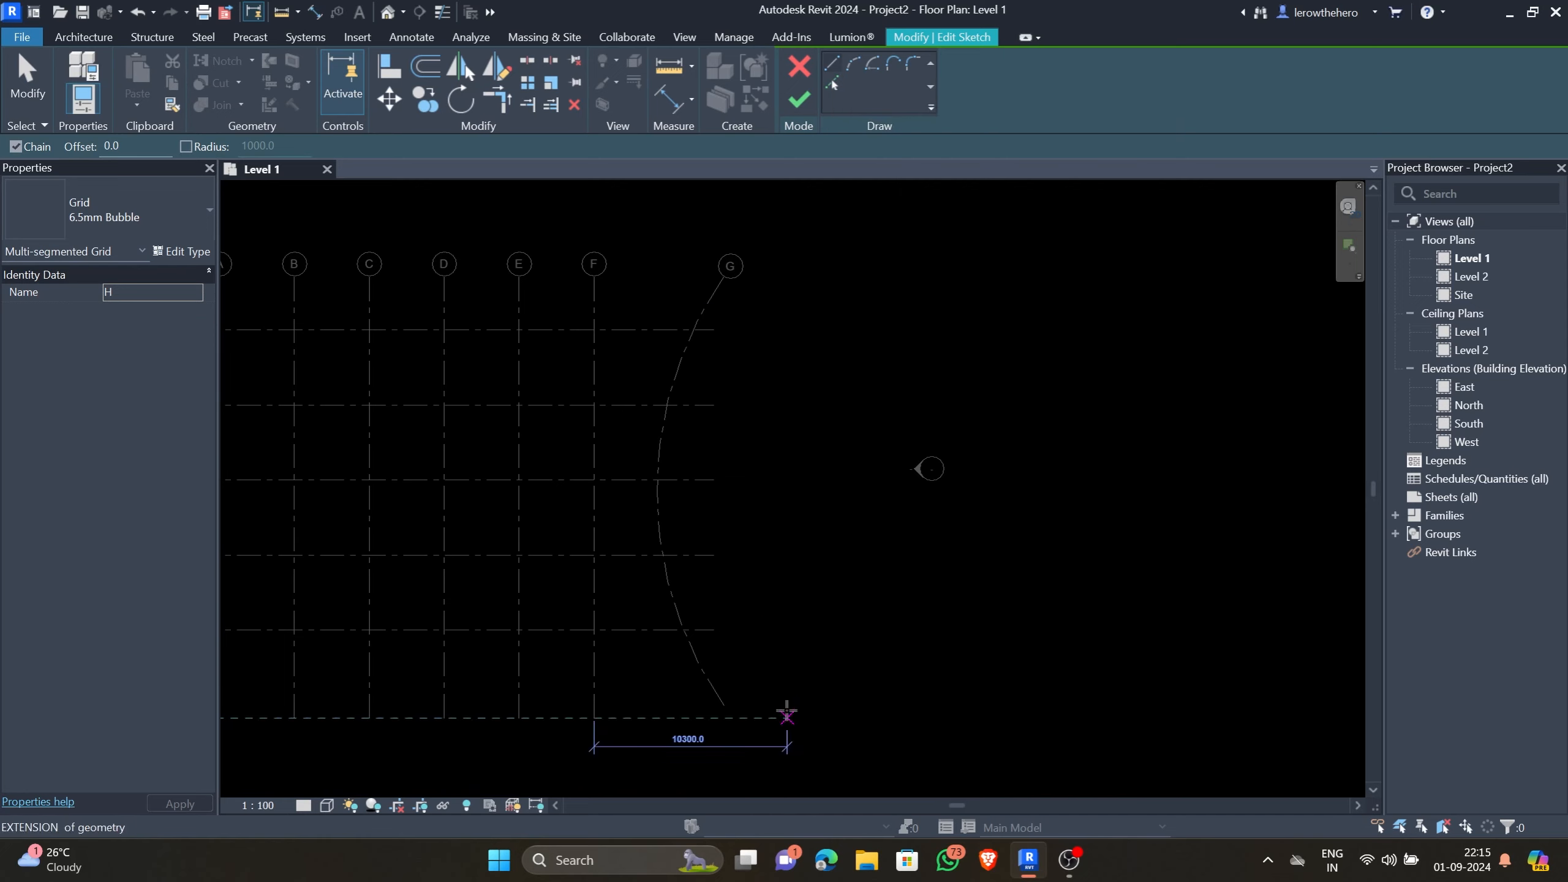
{"action": "left_click", "coordinate": [787, 717]}
{"action": "left_click", "coordinate": [788, 630]}
{"action": "left_click", "coordinate": [857, 629]}
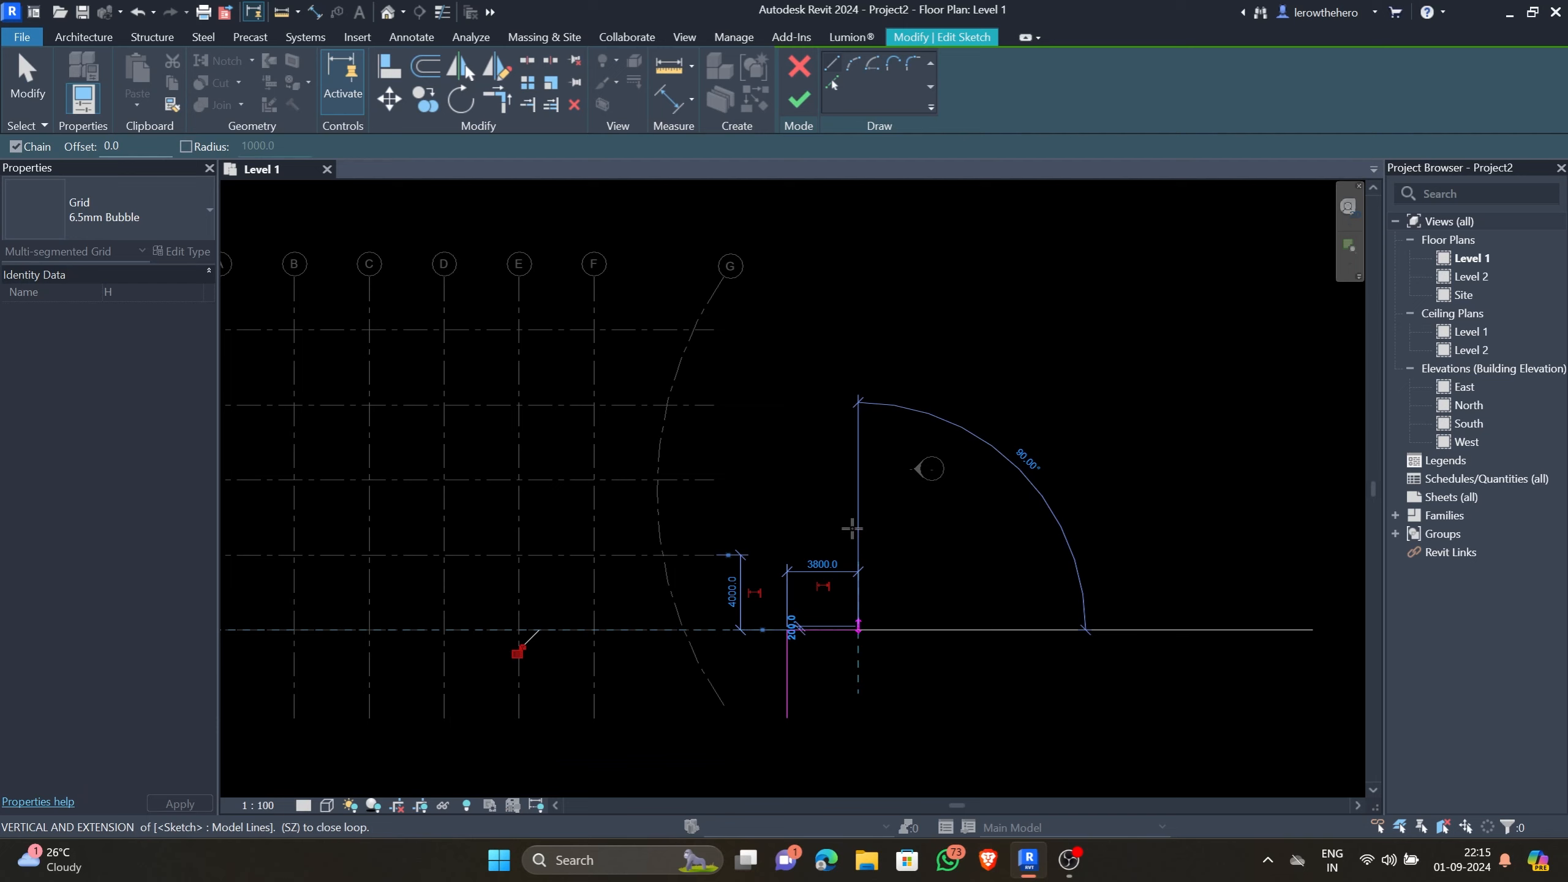
{"action": "left_click", "coordinate": [858, 480]}
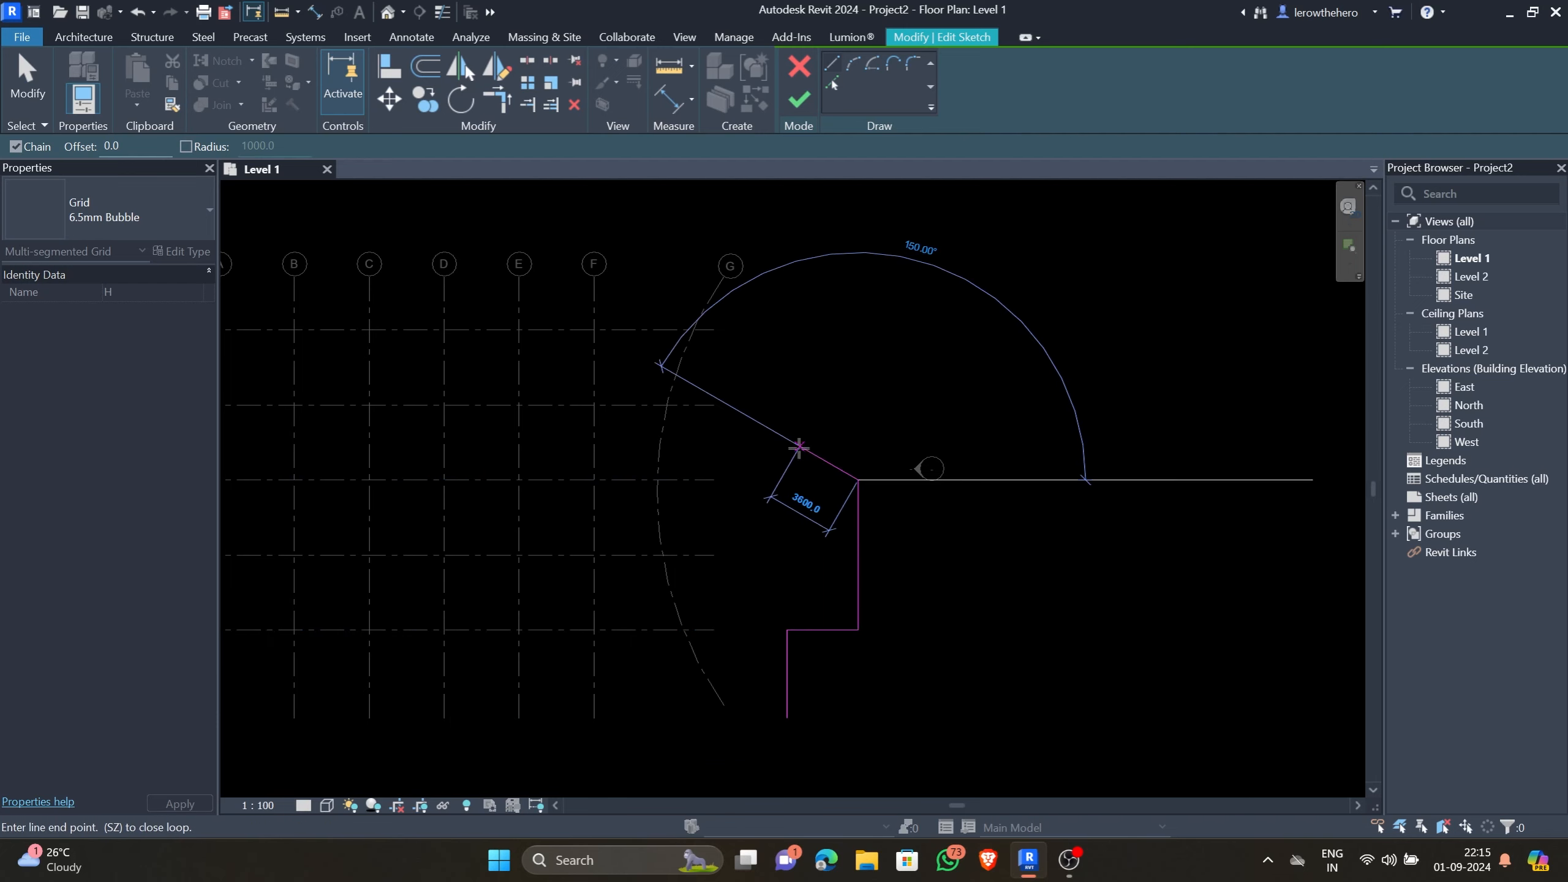
{"action": "left_click", "coordinate": [783, 405]}
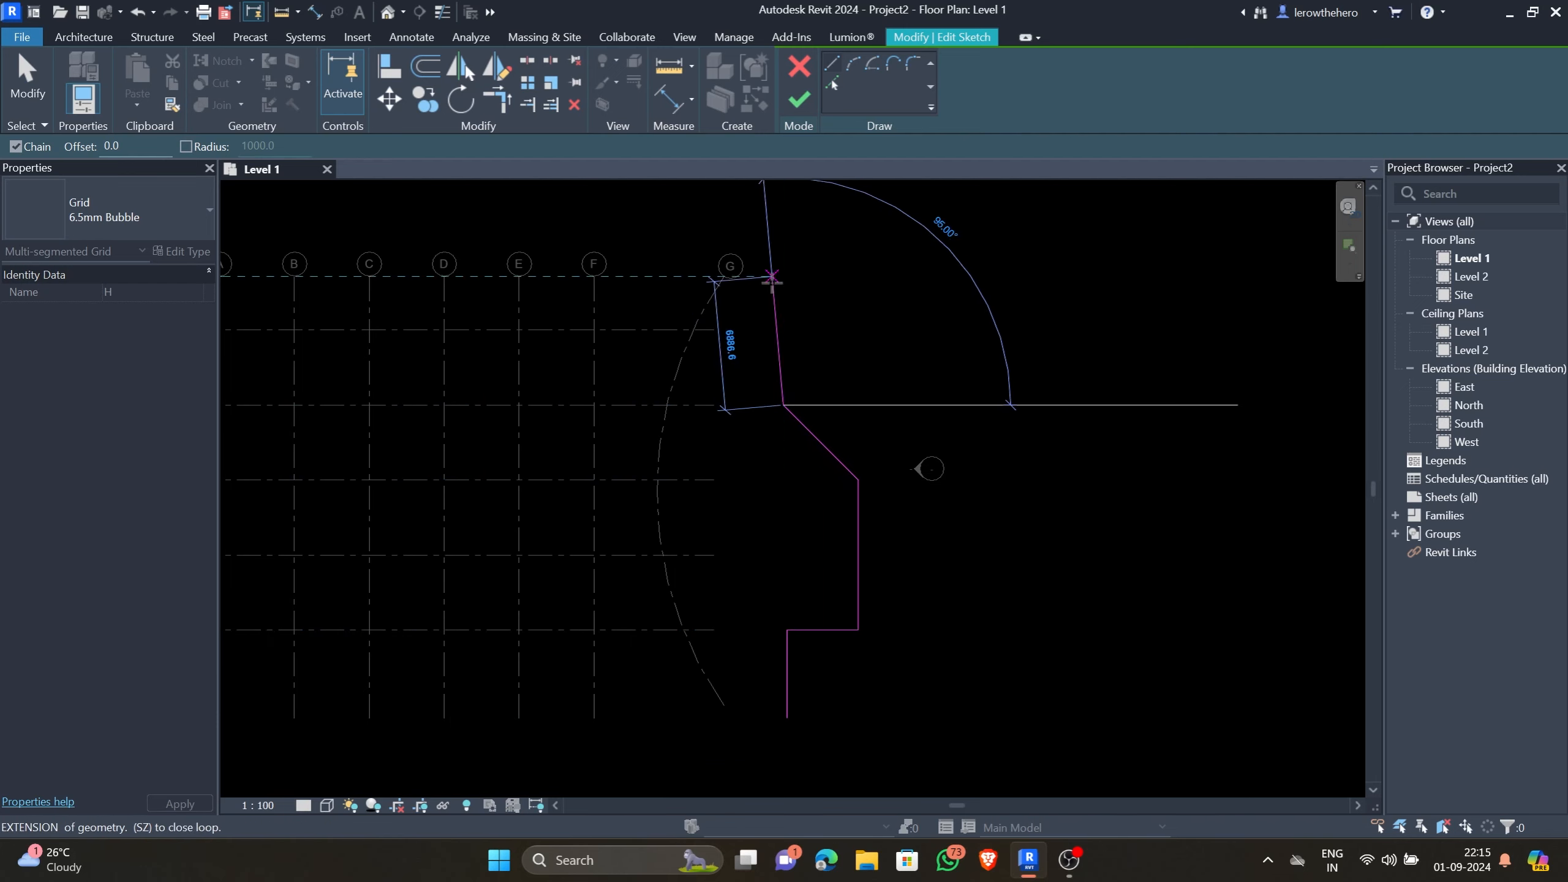
{"action": "left_click", "coordinate": [783, 277]}
{"action": "left_click", "coordinate": [802, 102]}
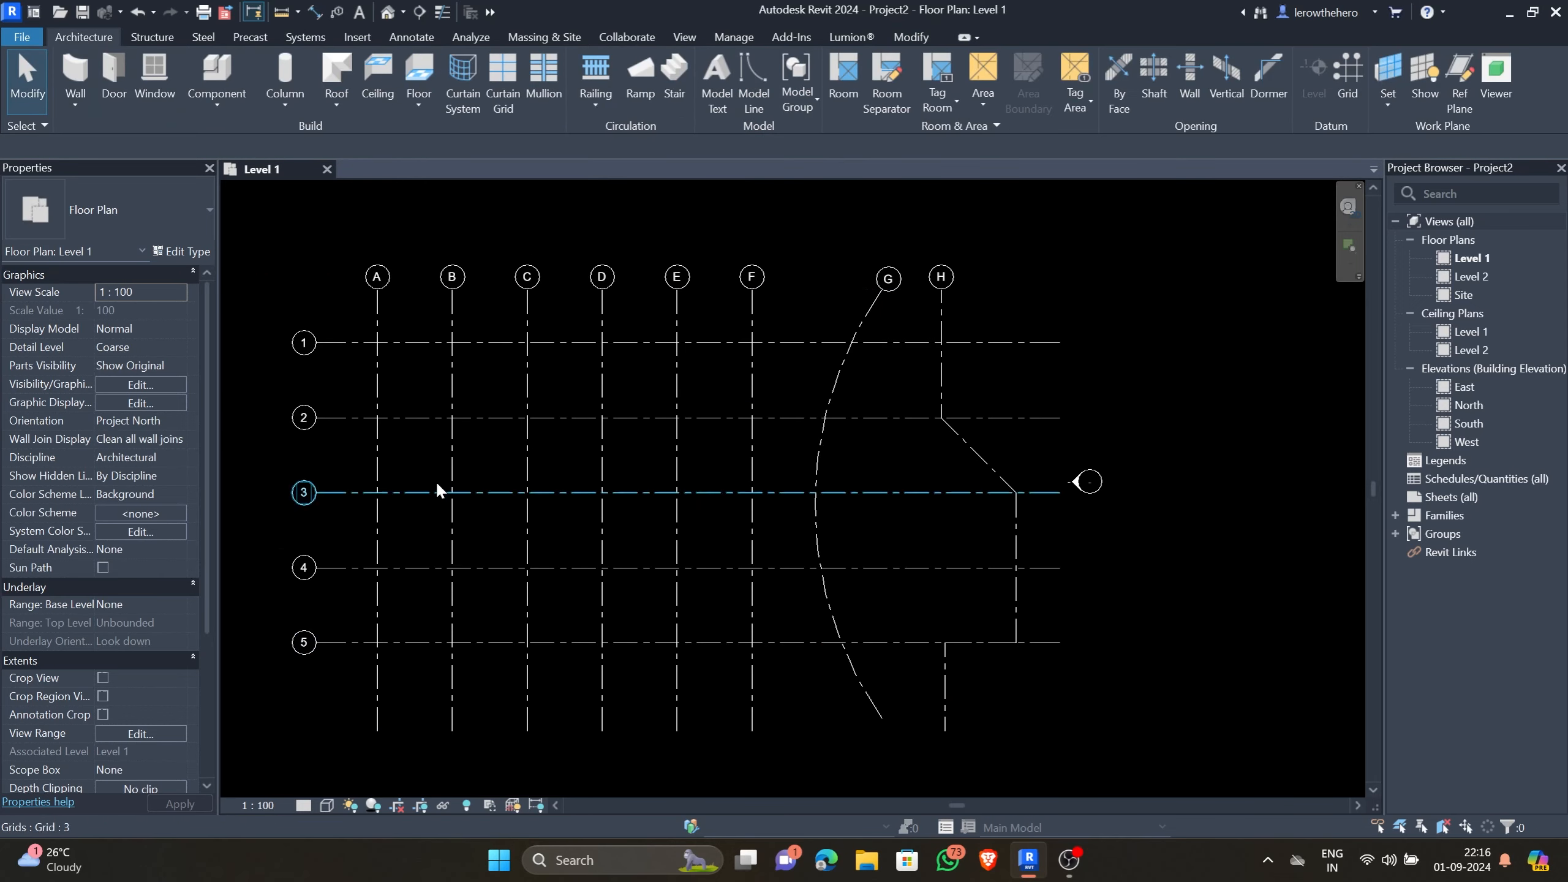
Examine the Symbol, Center Segment and End Segment Pattern options in the type properties of grid 1.
{"action": "left_click", "coordinate": [427, 353]}
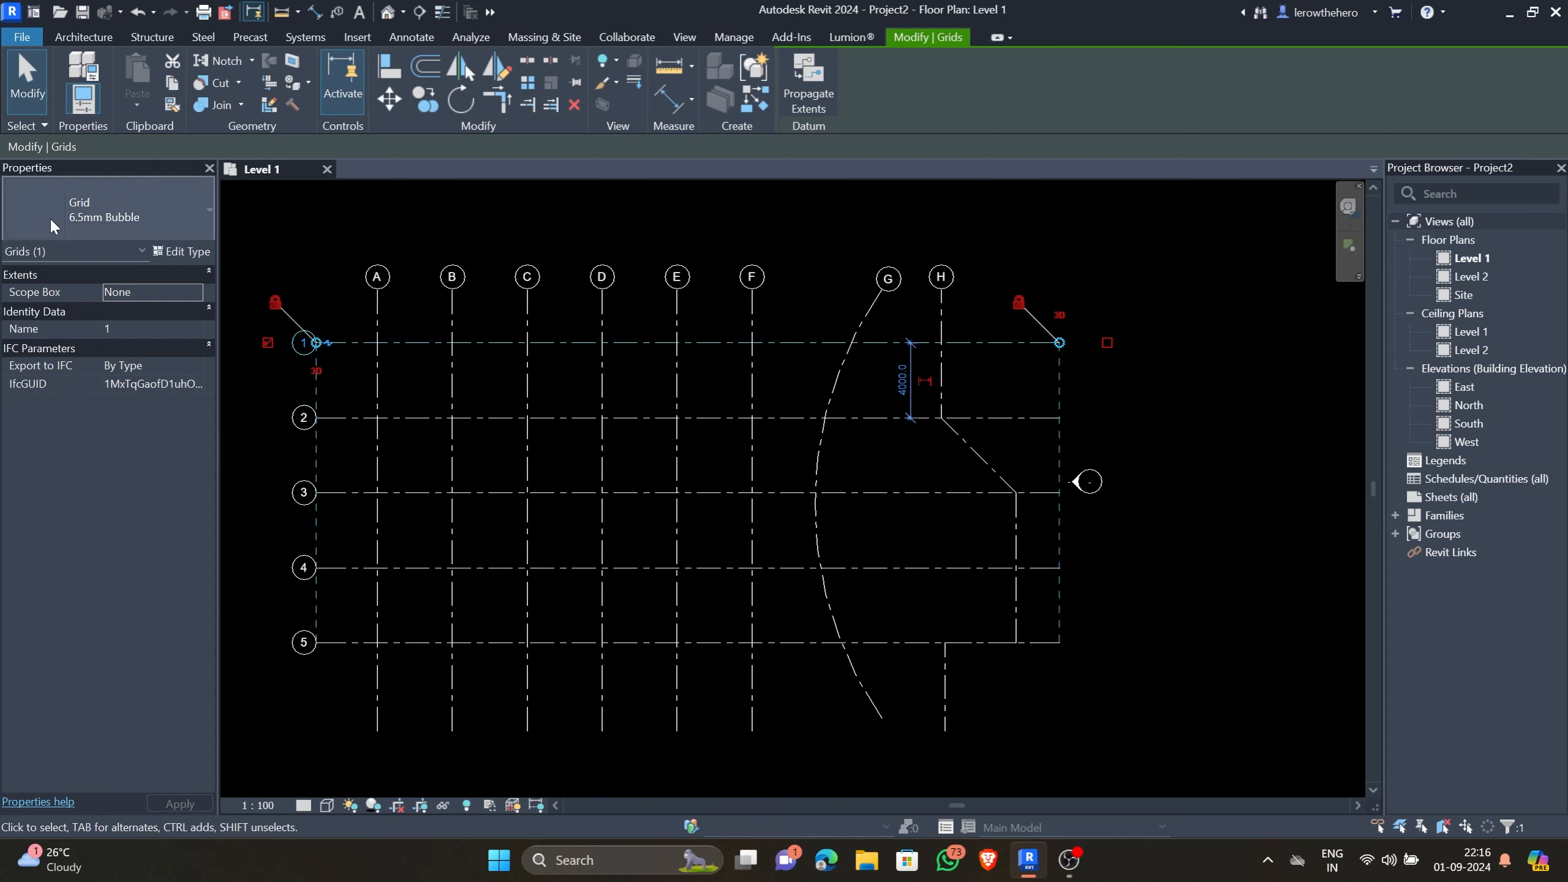
{"action": "left_click", "coordinate": [182, 253]}
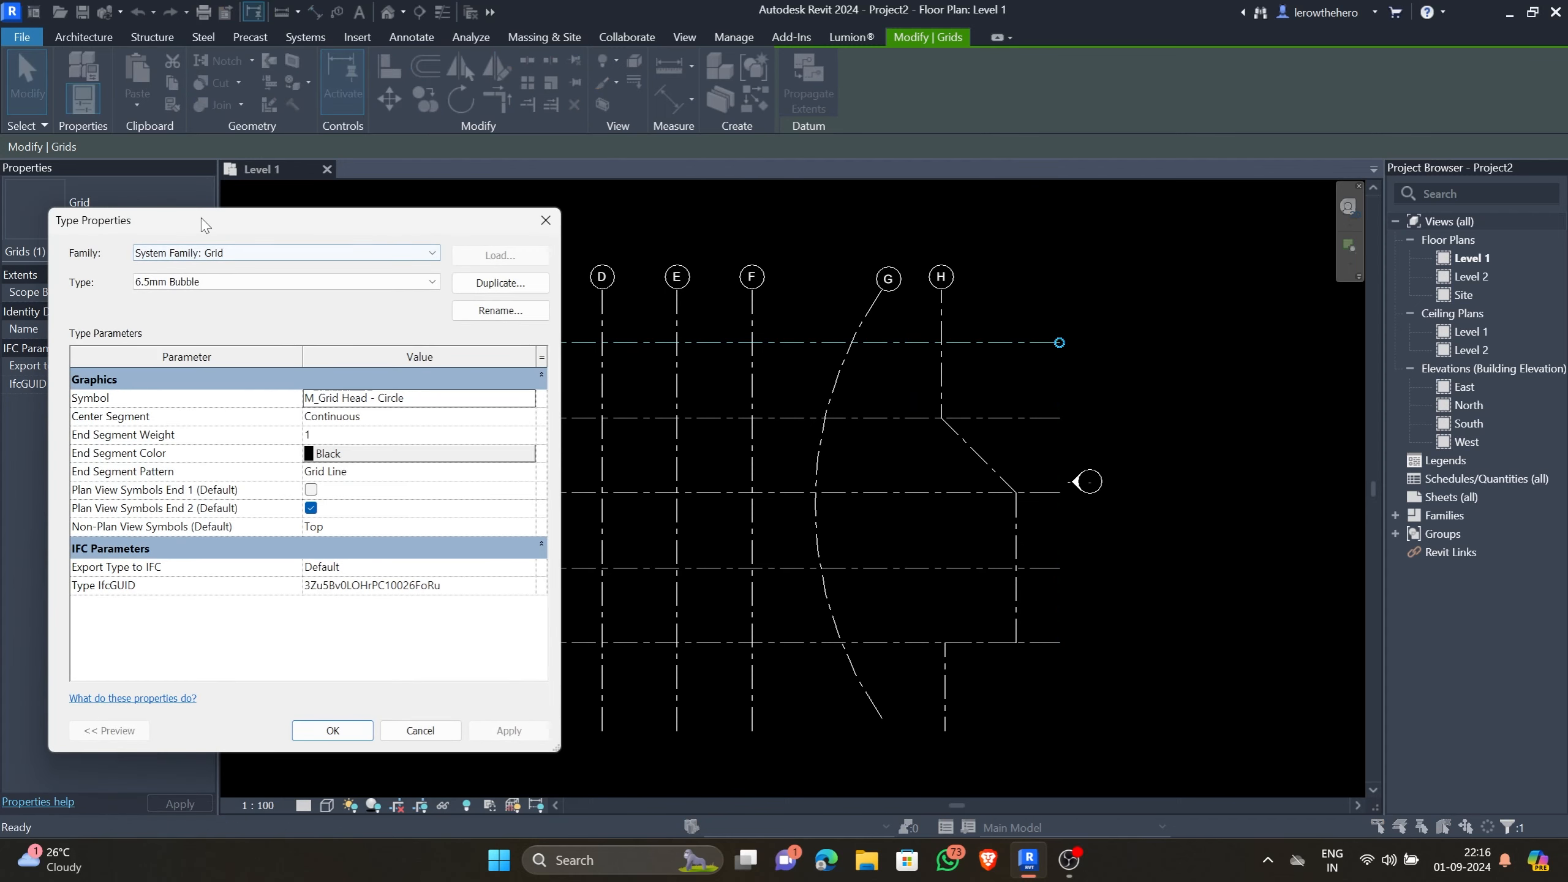
{"action": "left_click", "coordinate": [530, 400]}
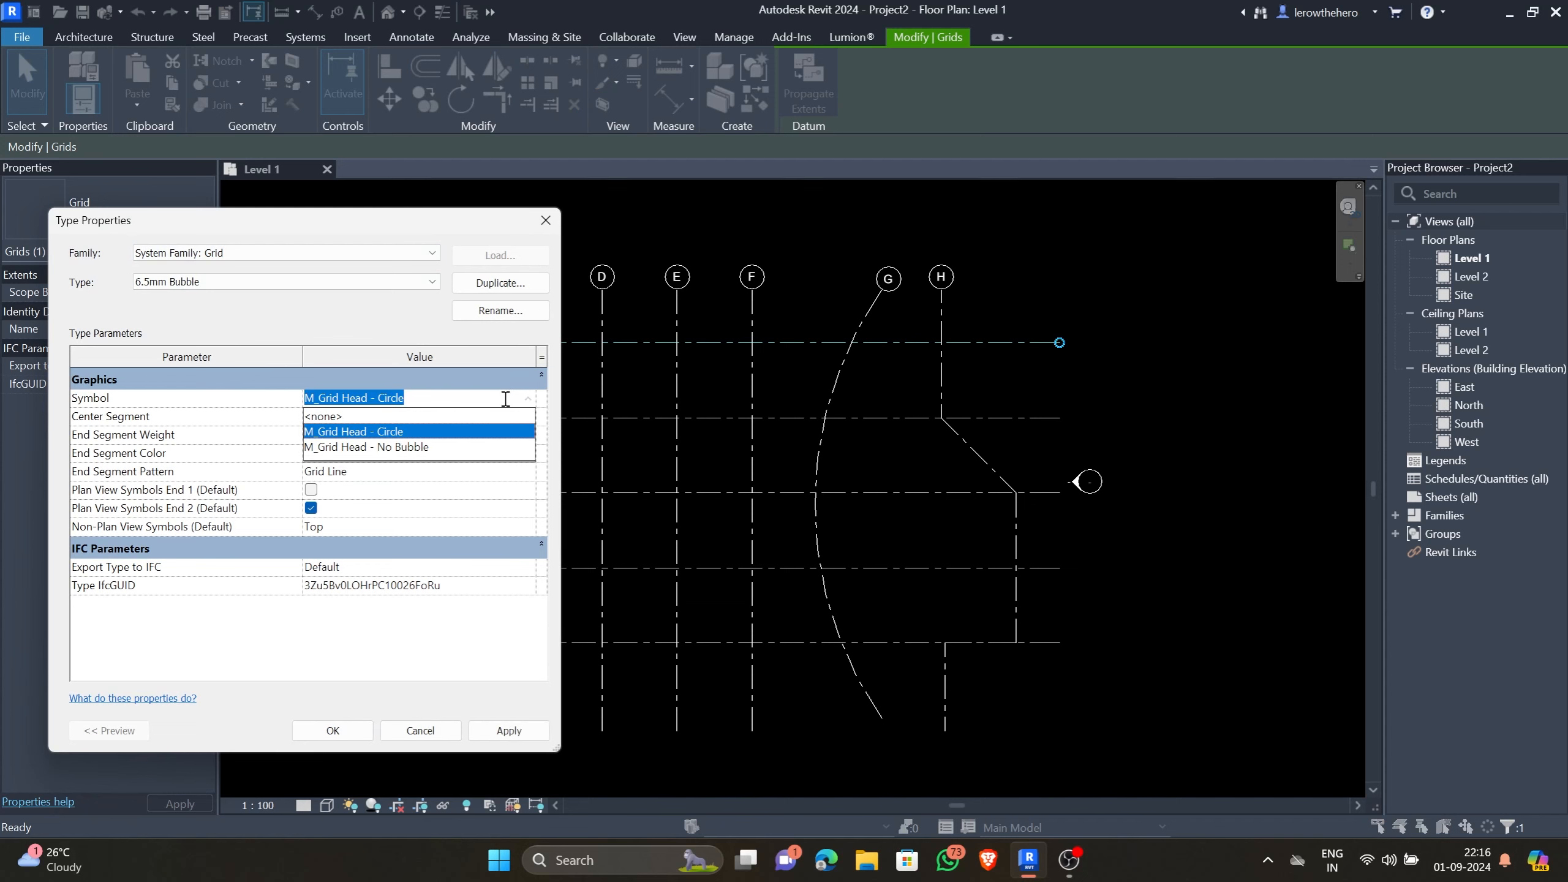
{"action": "left_click", "coordinate": [529, 401]}
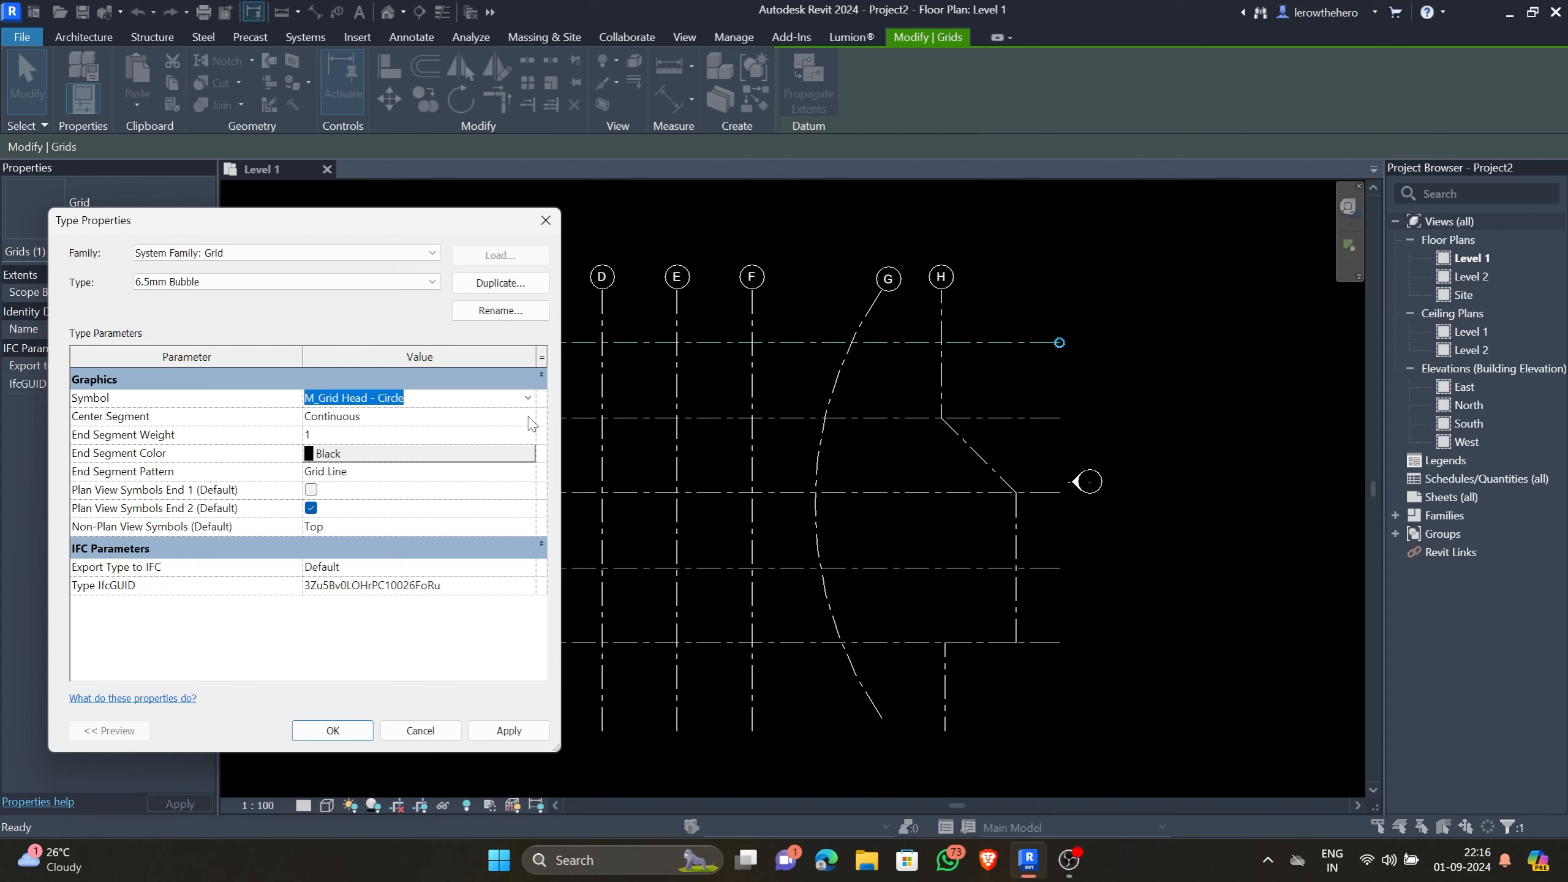
{"action": "left_click", "coordinate": [529, 418]}
{"action": "left_click", "coordinate": [529, 419]}
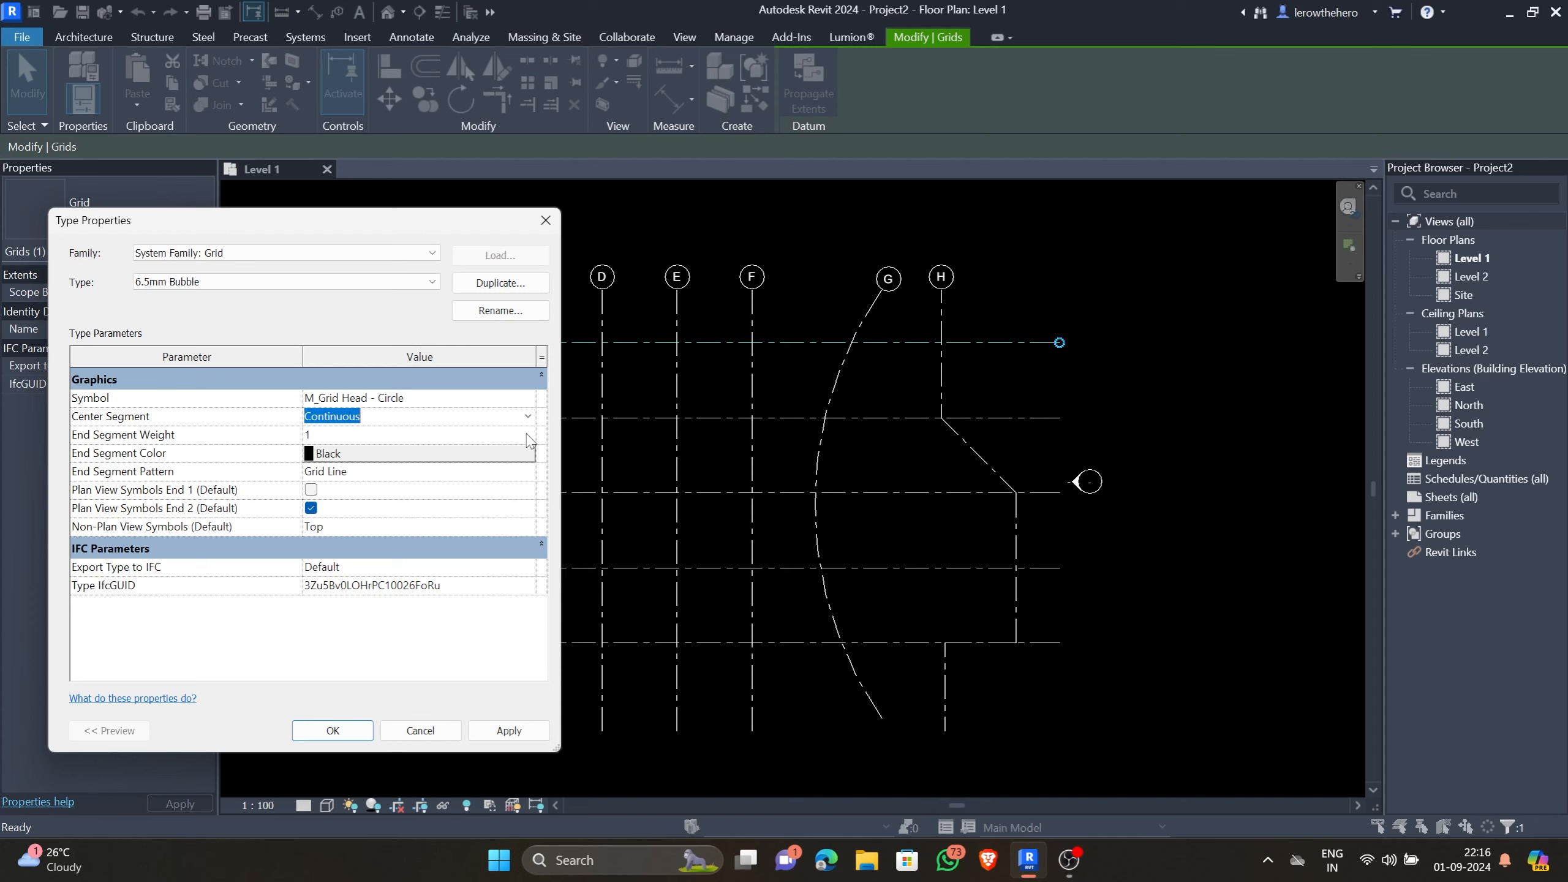
{"action": "left_click", "coordinate": [526, 473]}
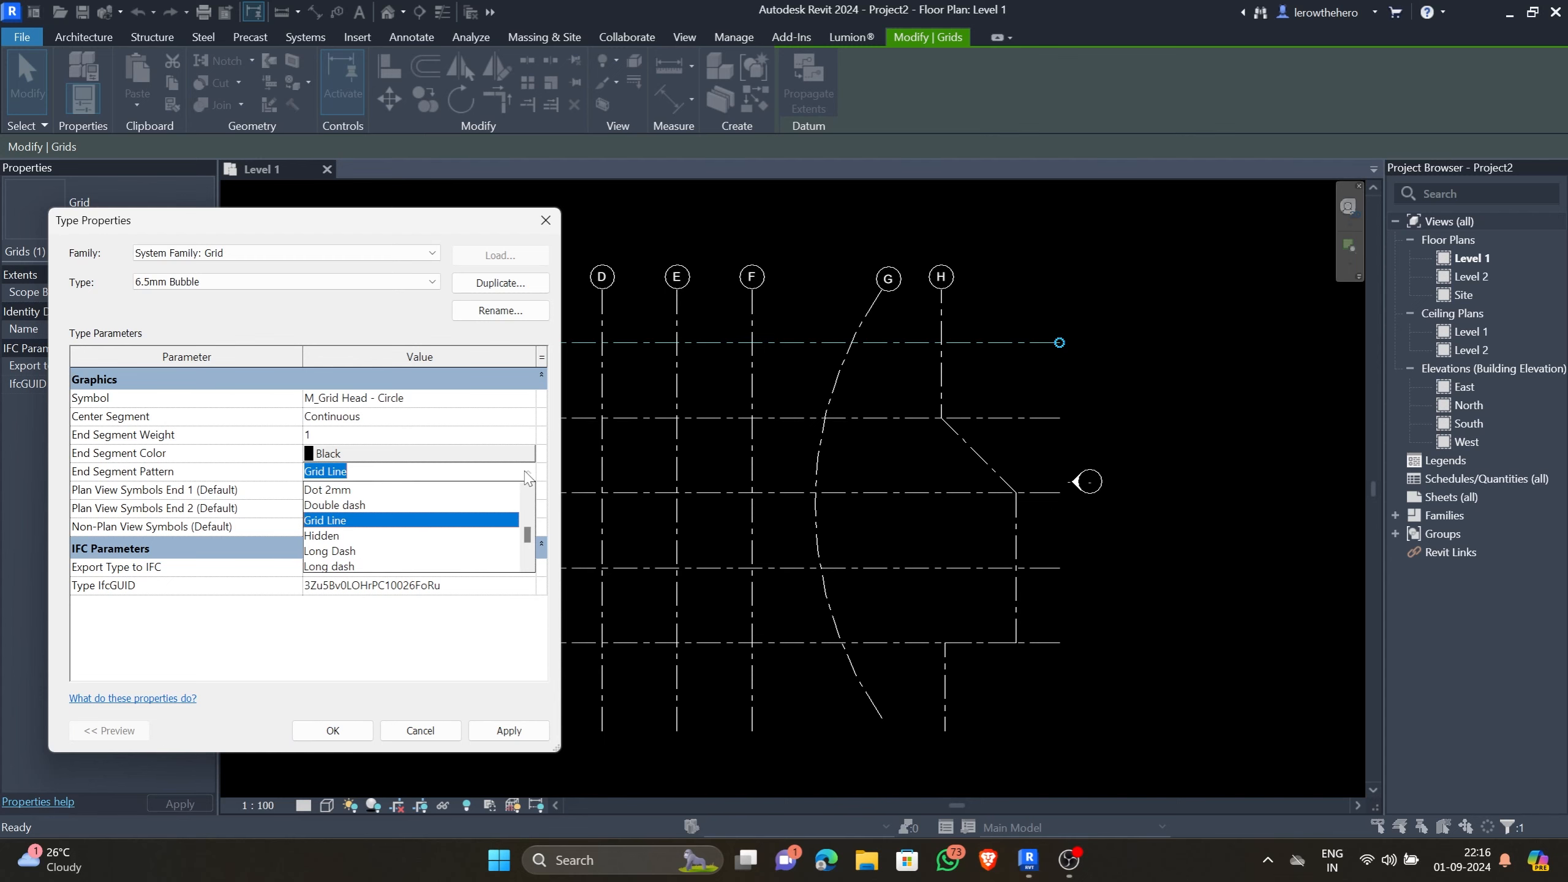
{"action": "left_click", "coordinate": [527, 476]}
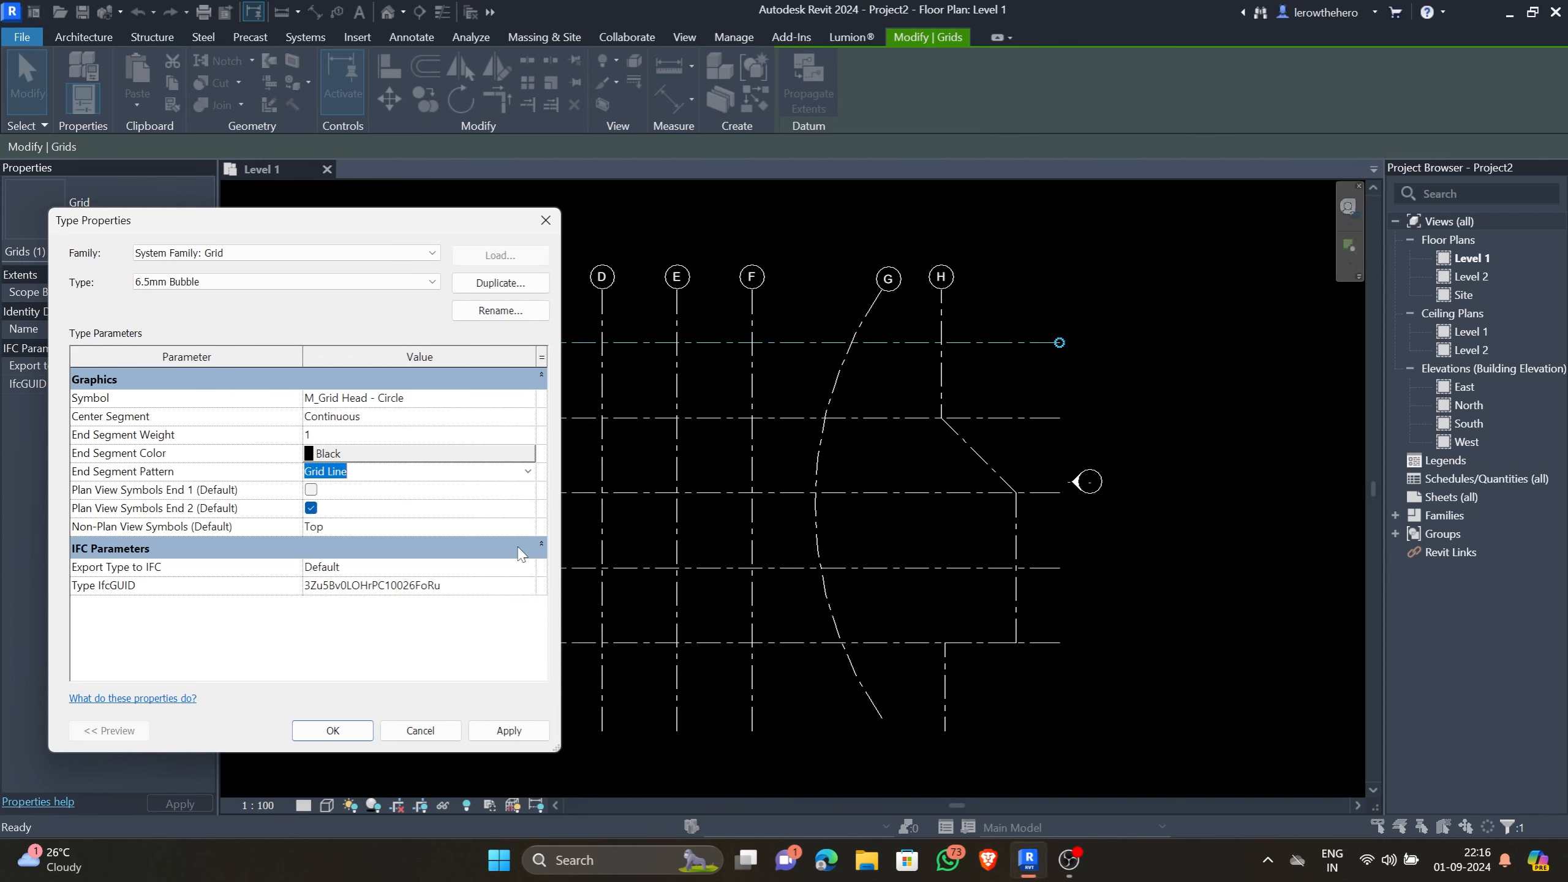
{"action": "left_click", "coordinate": [524, 645]}
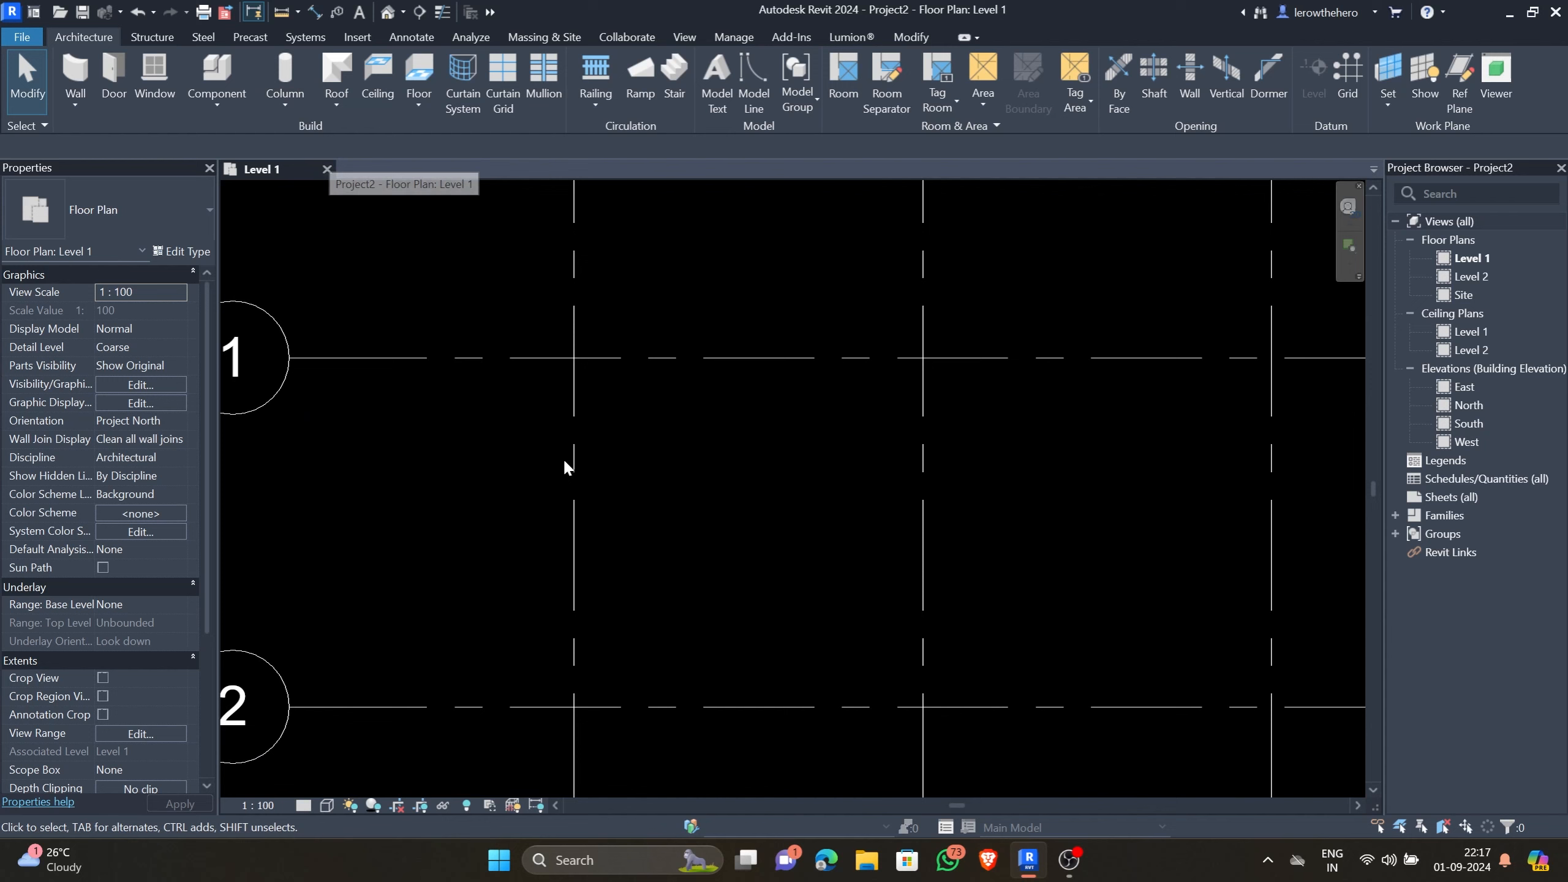
Place 475 x 610mm M_Rectangular Column architectural columns up to Level 2 at the intersections of grid 1 with grids A and B.
{"action": "left_click", "coordinate": [275, 102]}
{"action": "left_click", "coordinate": [318, 170]}
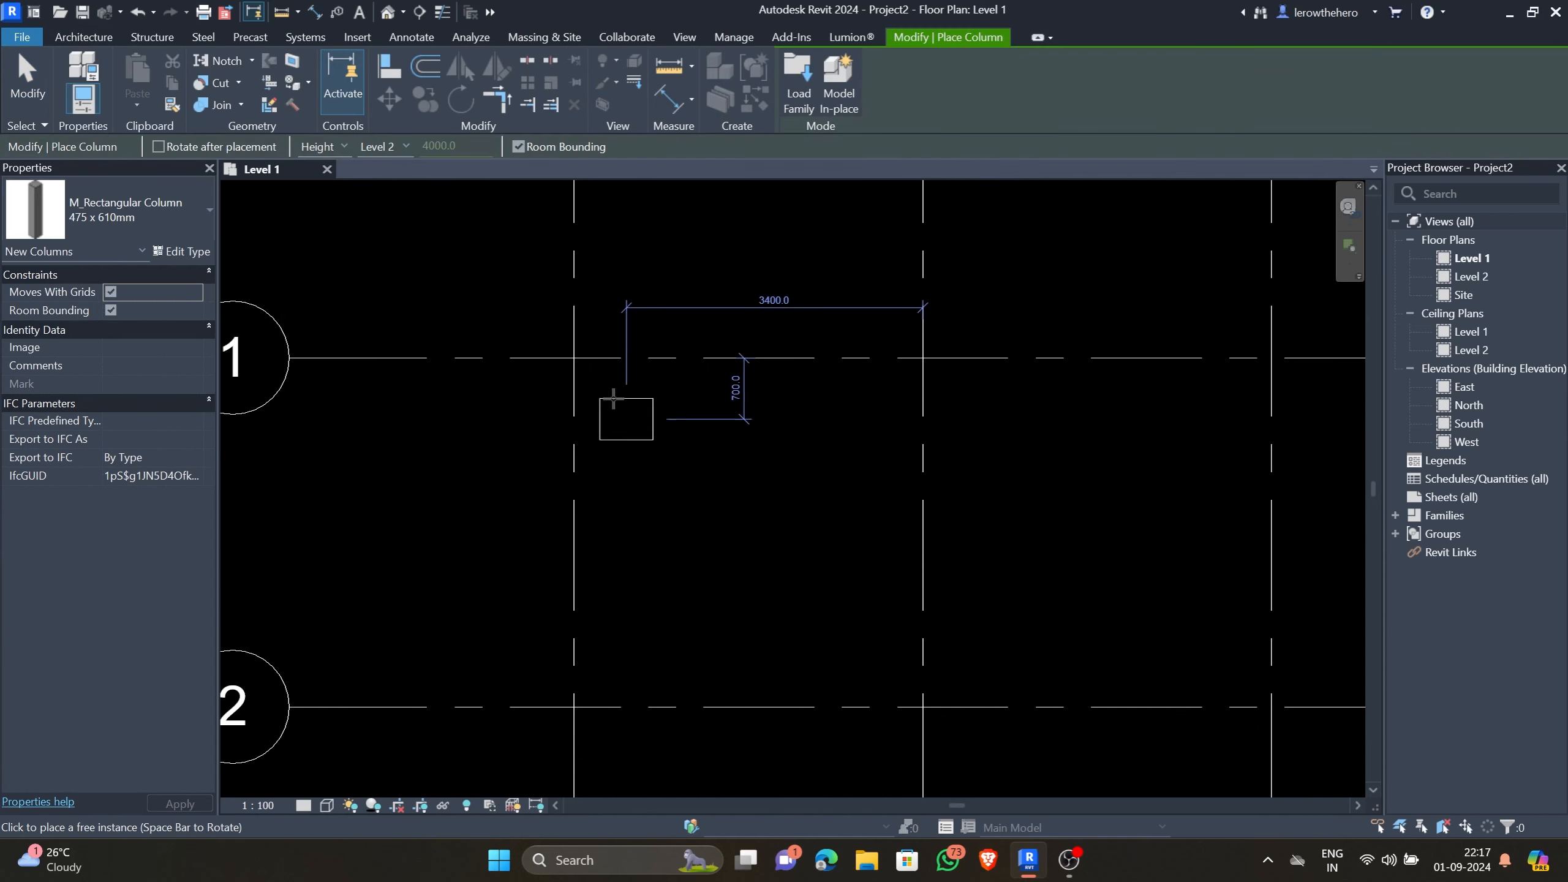
{"action": "scroll", "coordinate": [601, 359], "scroll_direction": "up", "scroll_amount": 2}
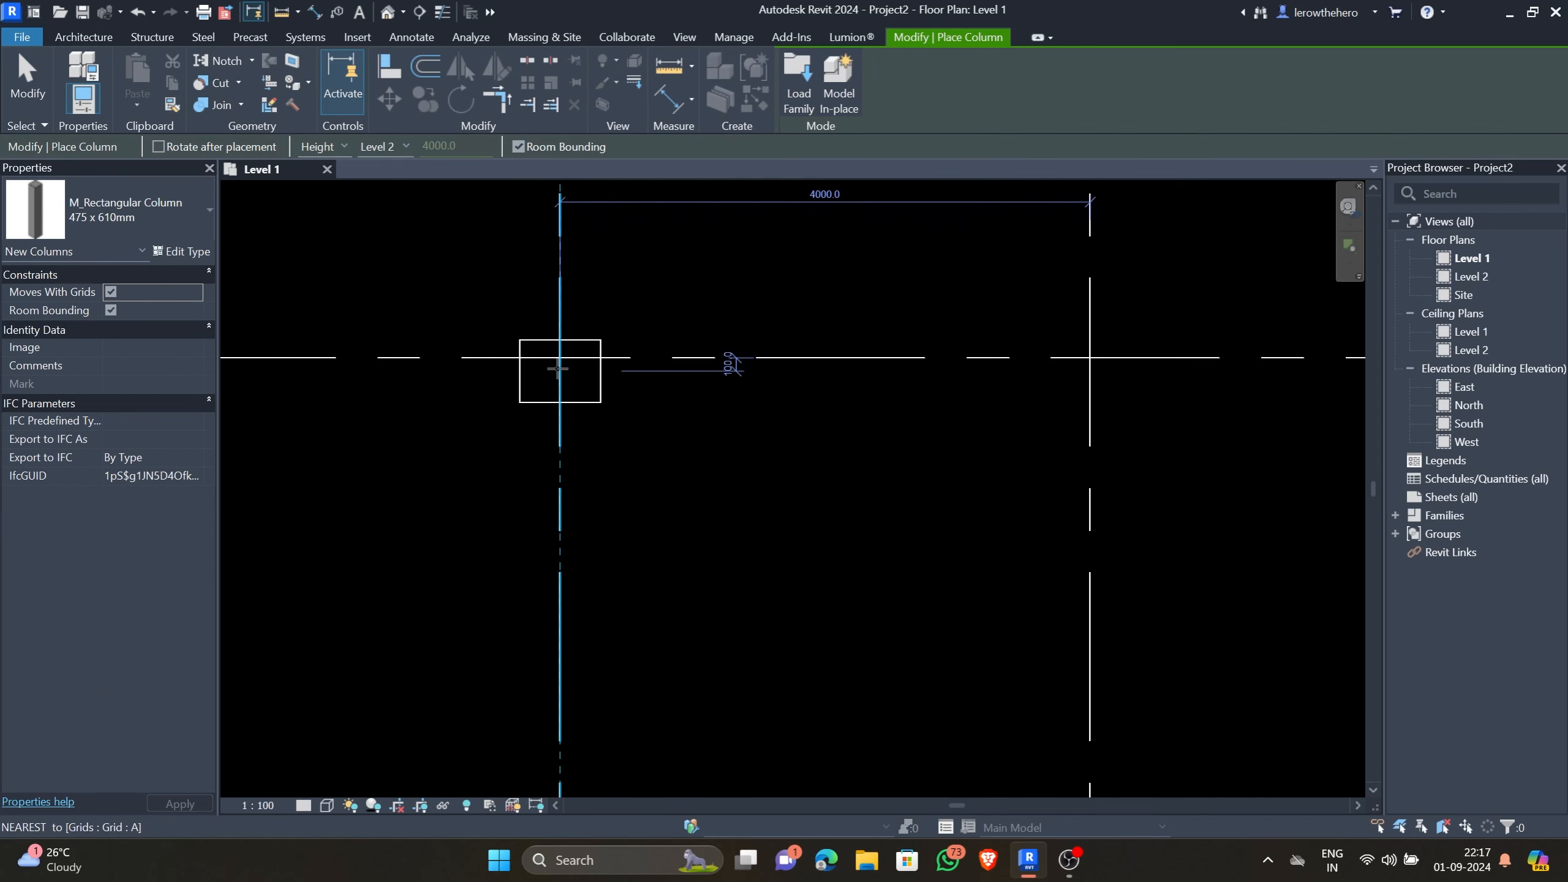
{"action": "left_click", "coordinate": [559, 359]}
{"action": "scroll", "coordinate": [928, 368], "scroll_direction": "down", "scroll_amount": 2}
{"action": "left_click", "coordinate": [805, 359]}
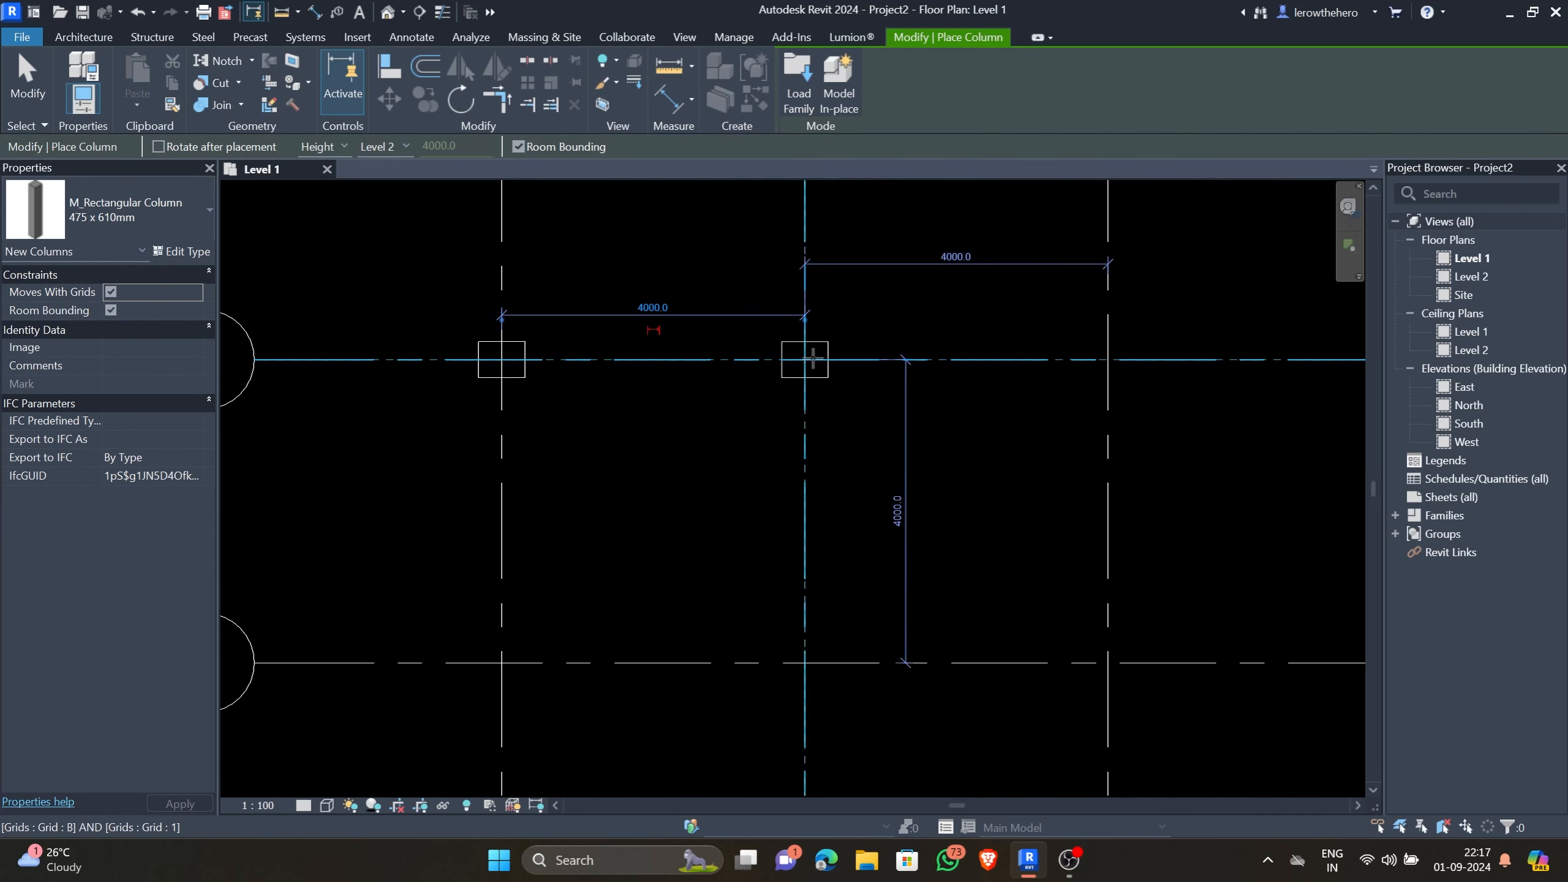
Place the same 475 x 610mm rectangular columns at the intersections of grid 2 with grids A and B.
{"action": "left_click", "coordinate": [802, 664]}
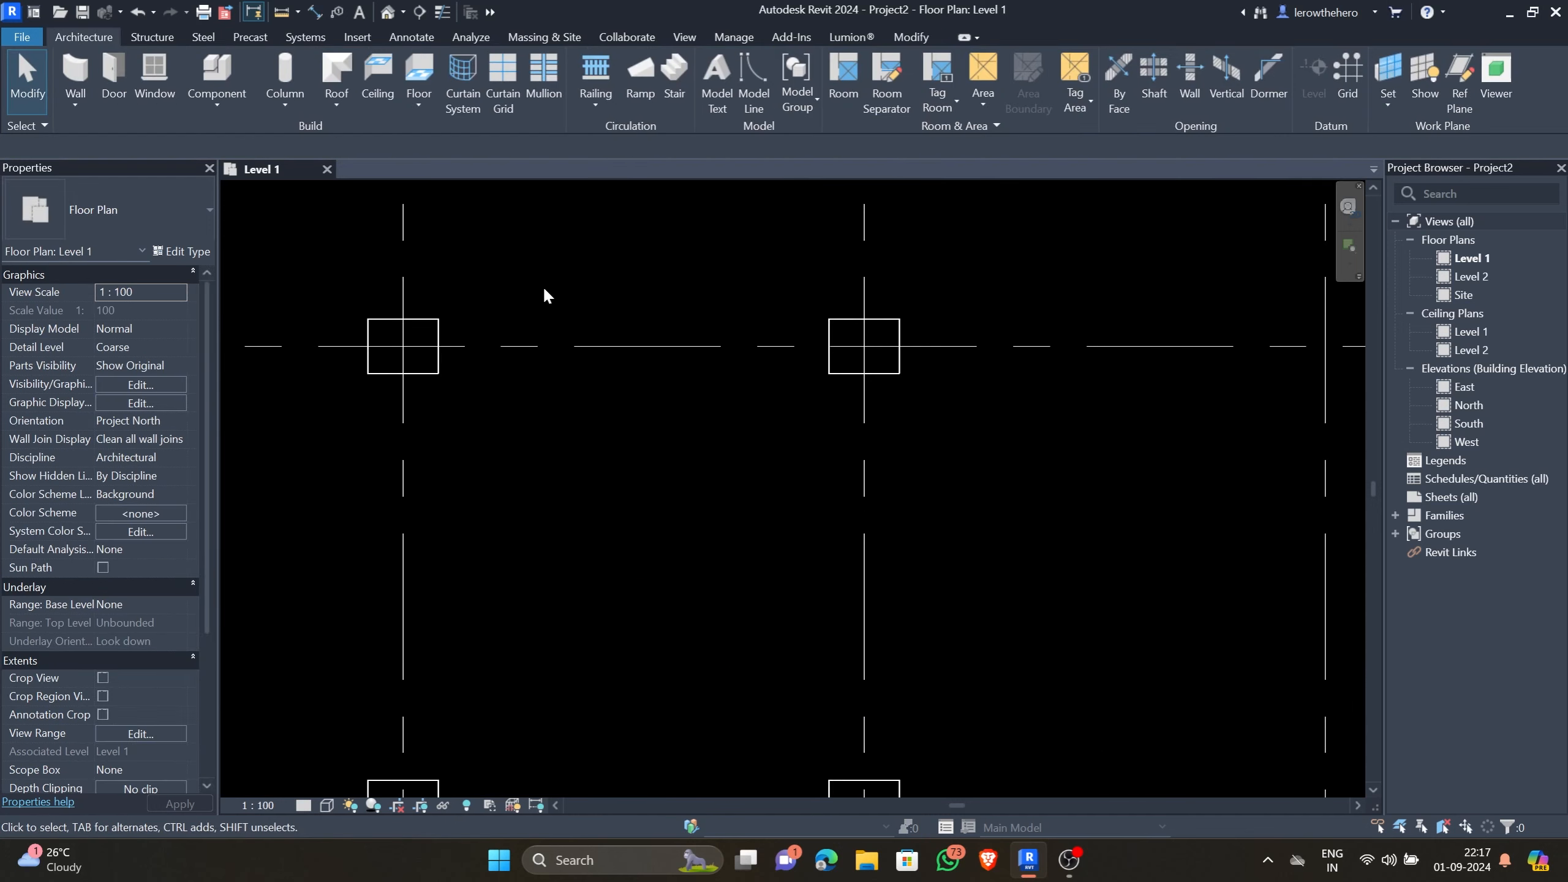
Draw a Basic Wall Generic - 200mm along grid 1 between the facing sides of columns A1 and B1, using the Wall Centerline location line.
{"action": "middle_click_drag", "start_coordinate": [566, 301], "coordinate": [604, 279]}
{"action": "left_click", "coordinate": [75, 71]}
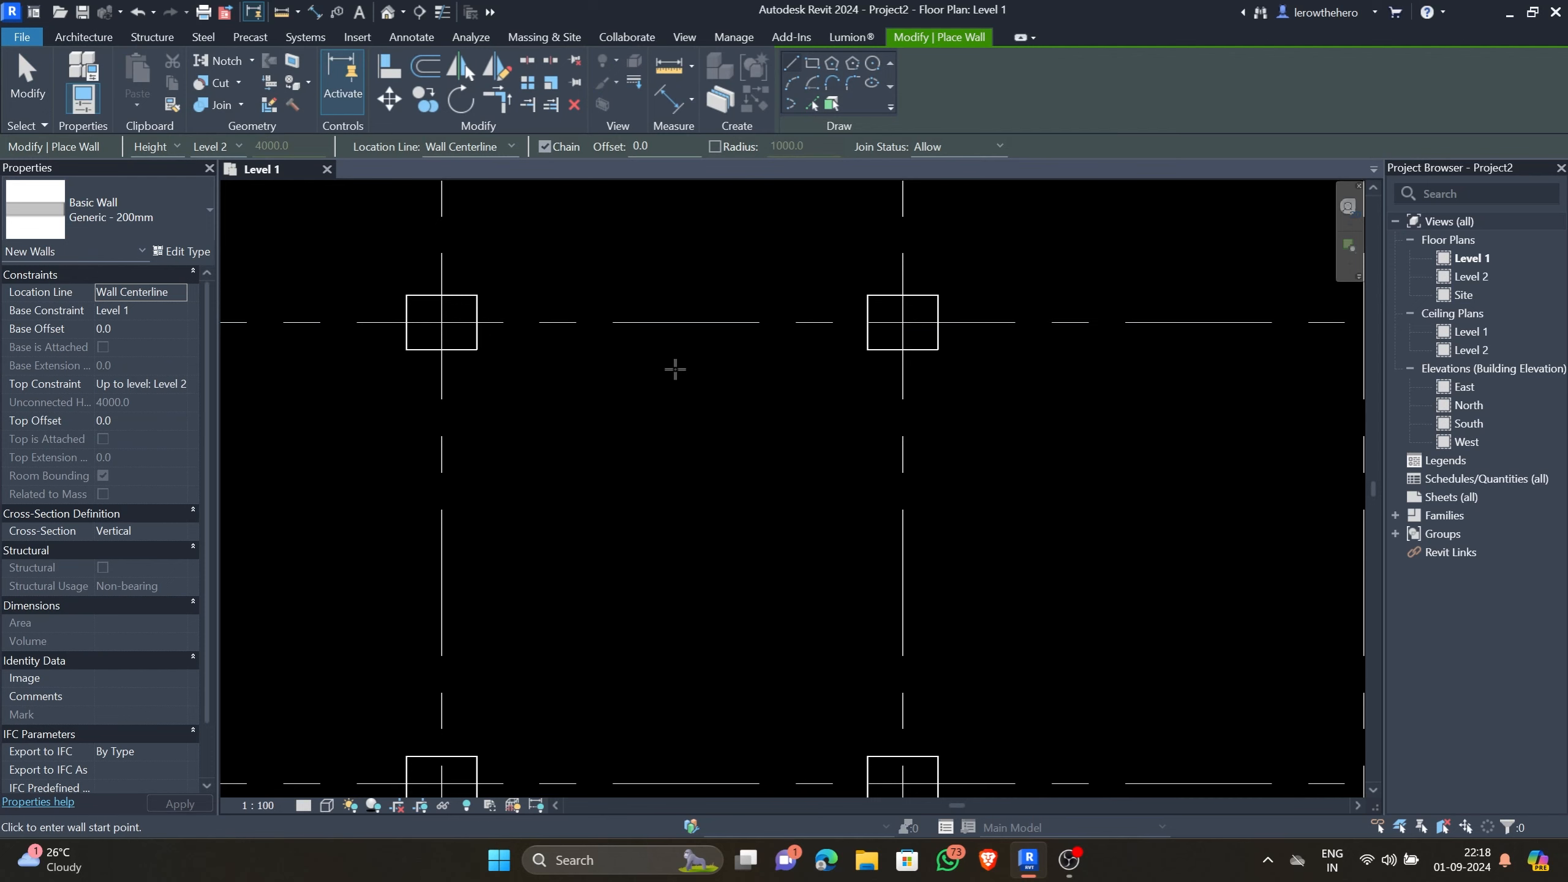
{"action": "left_click", "coordinate": [470, 146]}
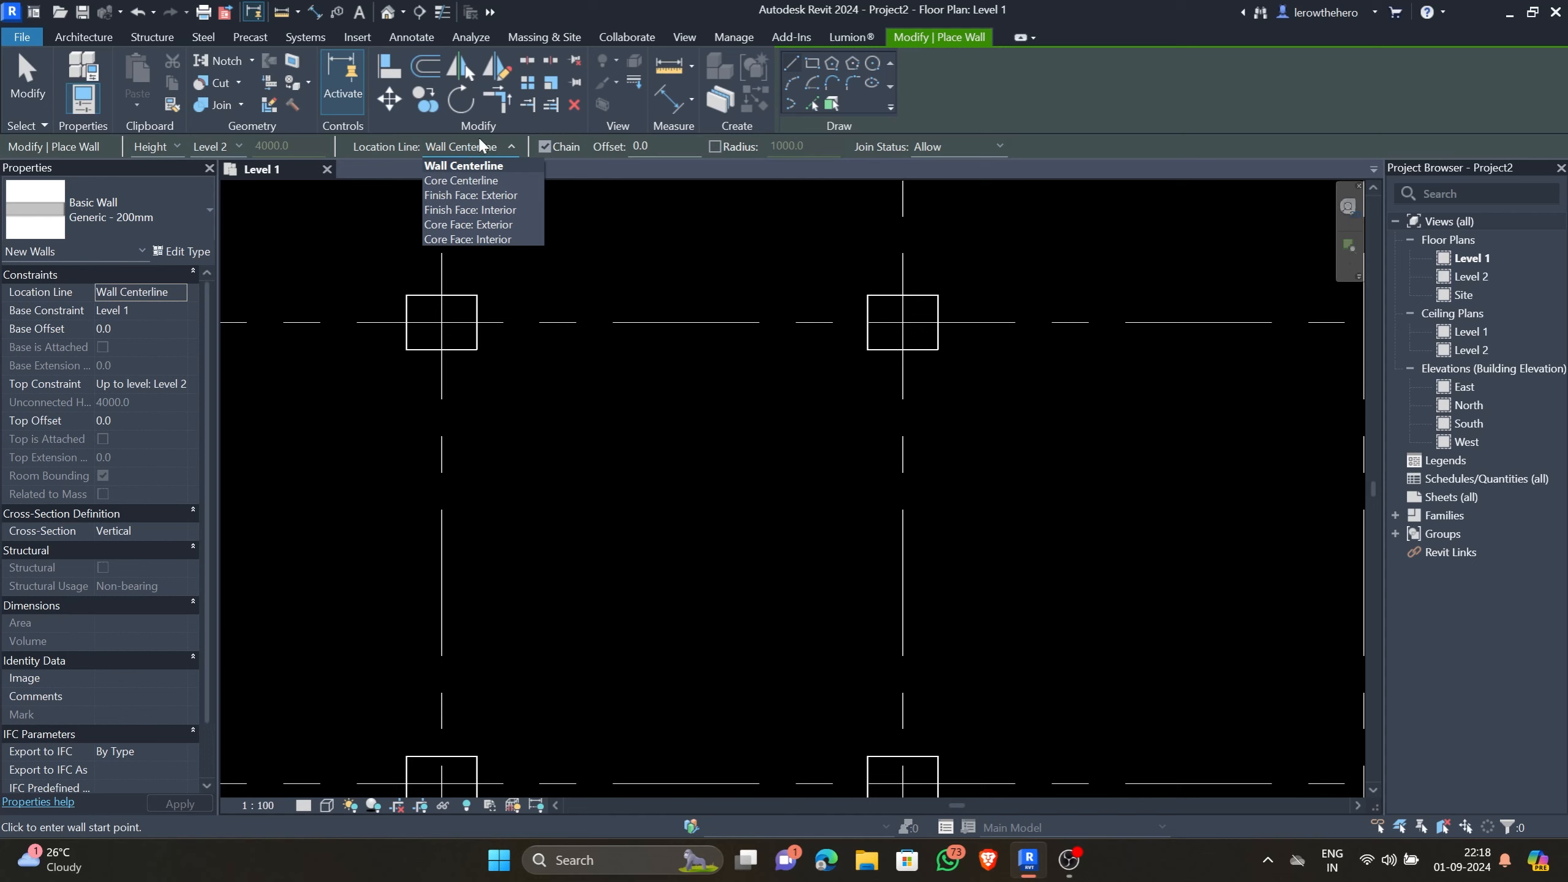
{"action": "left_click", "coordinate": [461, 166]}
{"action": "left_click", "coordinate": [478, 322]}
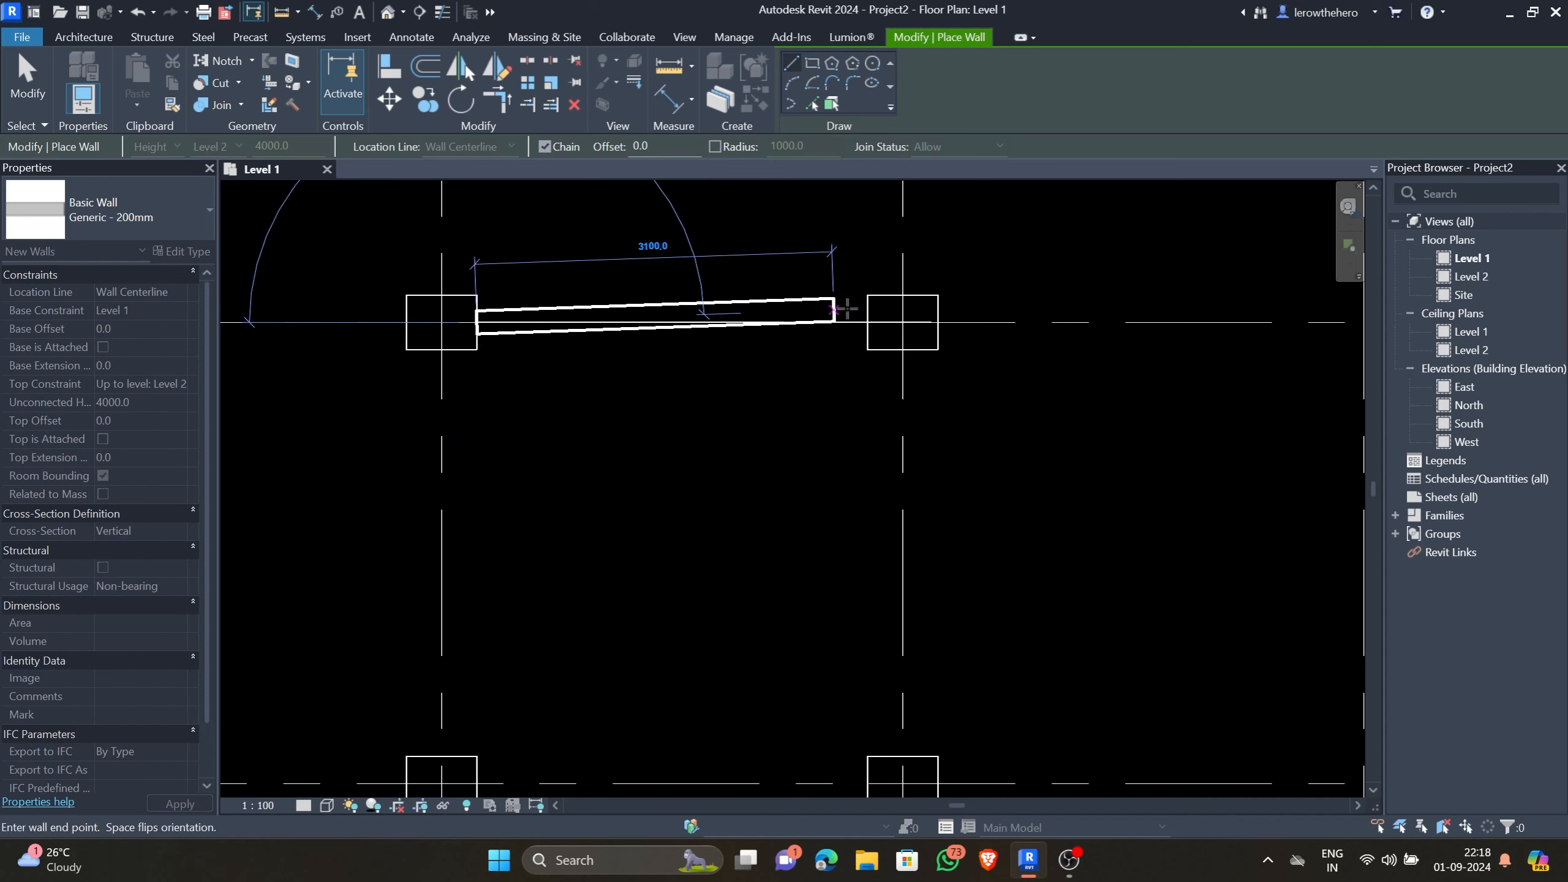
{"action": "left_click", "coordinate": [866, 321]}
{"action": "key", "text": "Escape"}
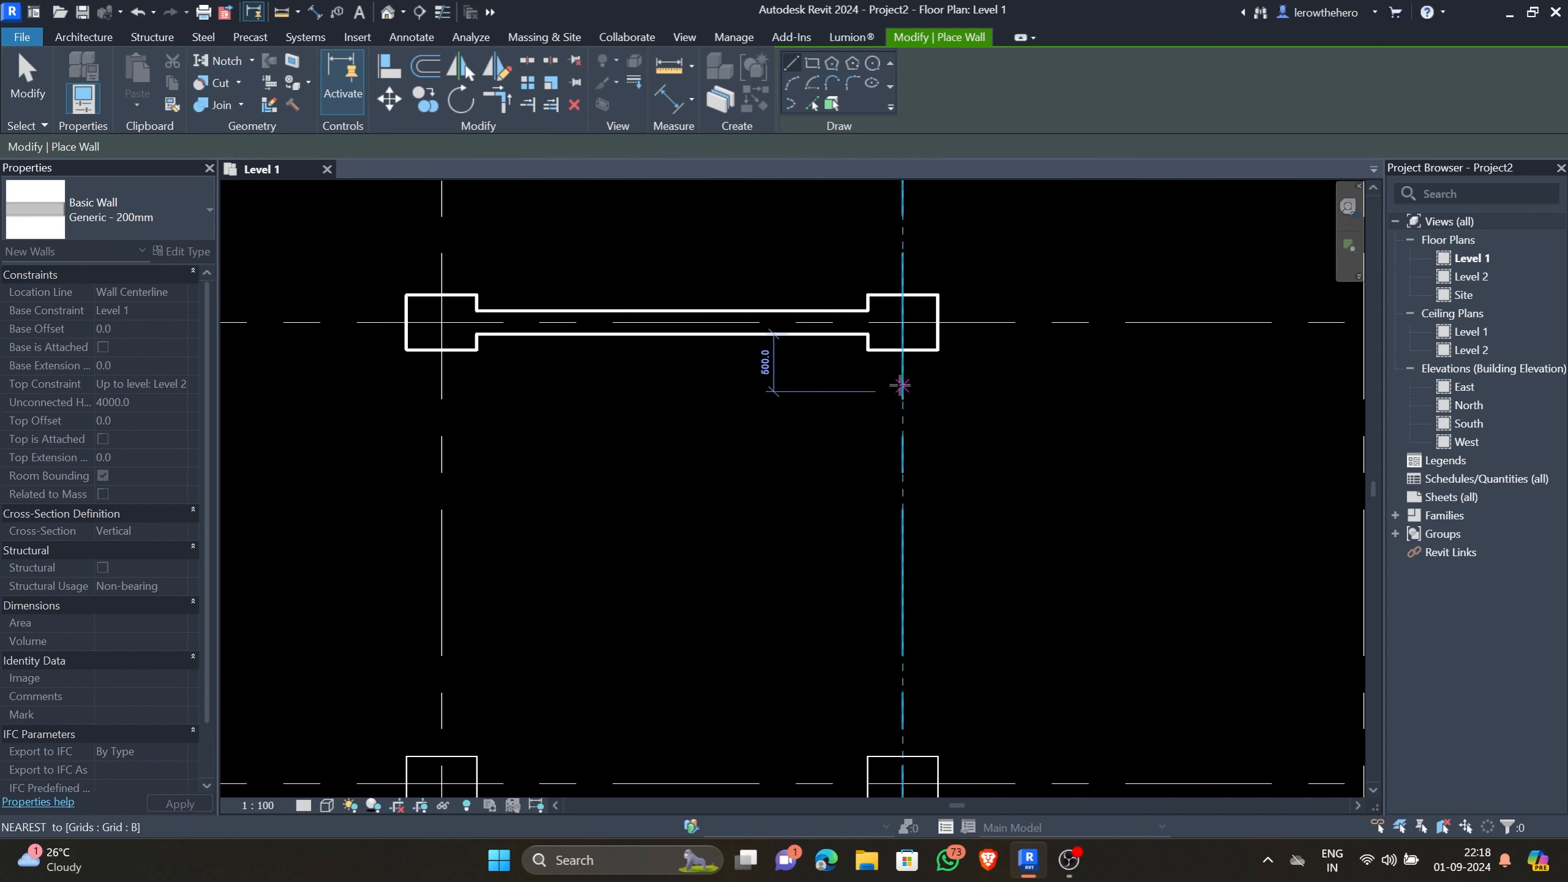
Draw a centerline-based wall along grid B from the lower face of column B1 to the upper face of column B2.
{"action": "left_click", "coordinate": [902, 351]}
{"action": "middle_click_drag", "start_coordinate": [920, 661], "coordinate": [946, 497]}
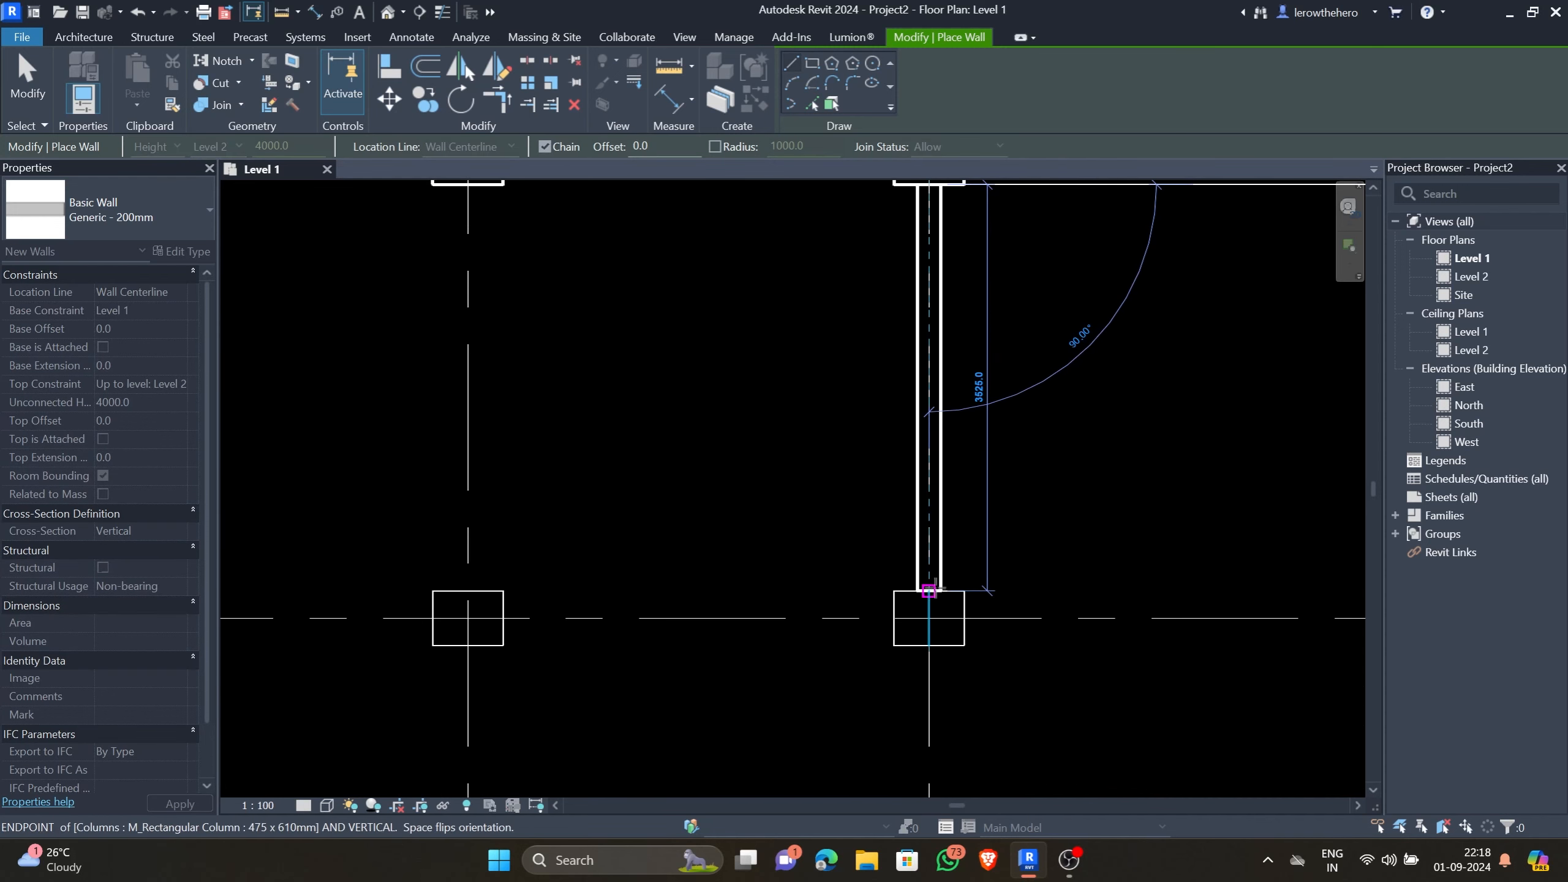
{"action": "left_click", "coordinate": [929, 585]}
{"action": "key", "text": "Escape"}
Set the wall location line to Finish Face: Exterior and draw a wall along grid A between columns A1 and A2.
{"action": "middle_click_drag", "start_coordinate": [489, 485], "coordinate": [518, 546]}
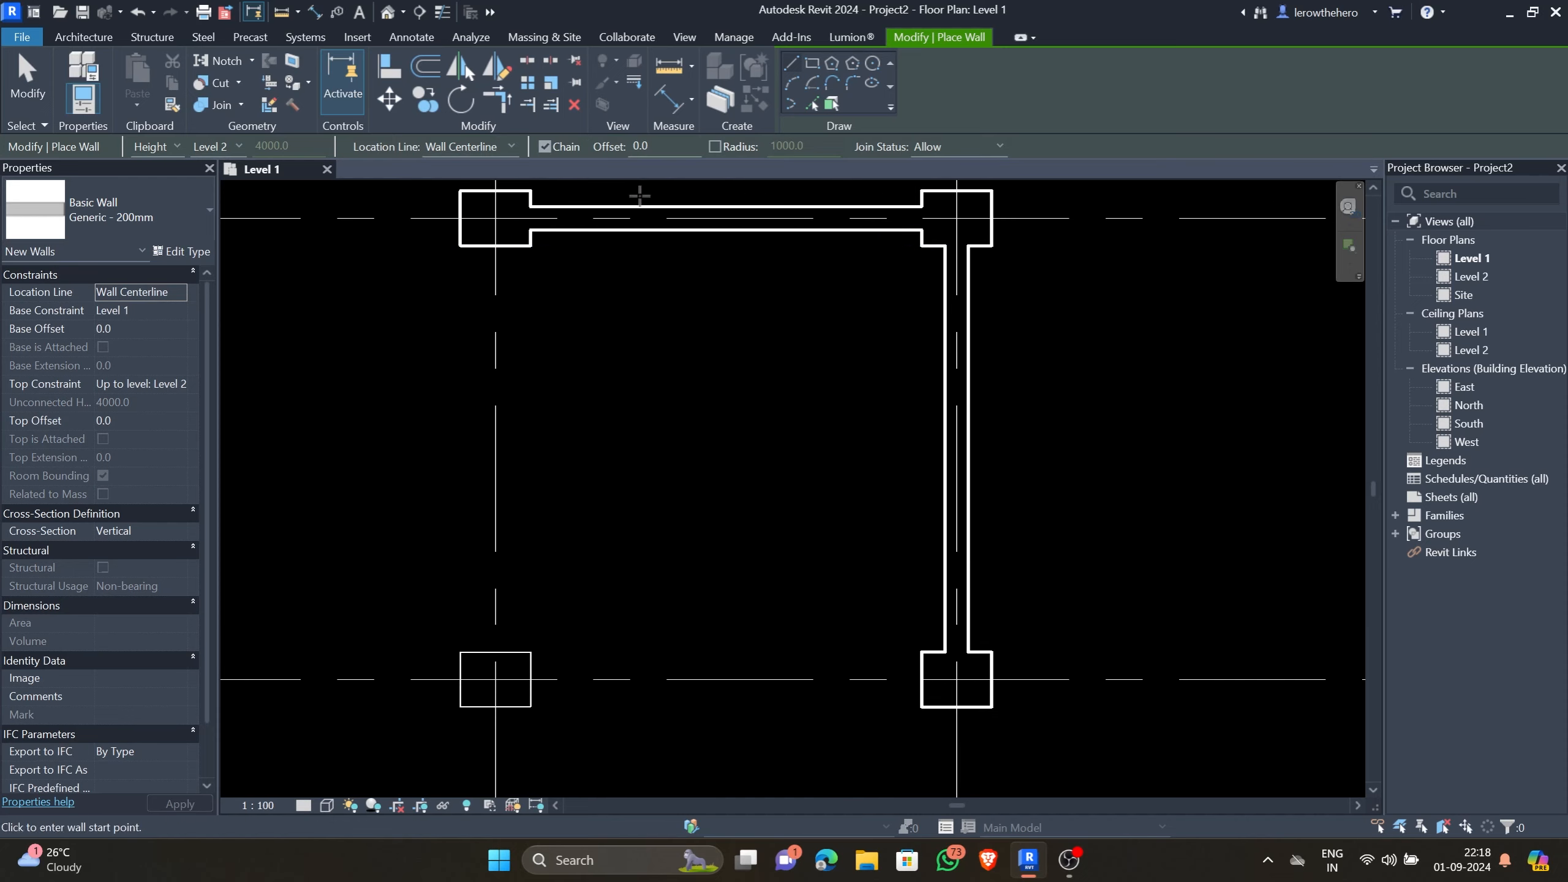
{"action": "left_click", "coordinate": [477, 147]}
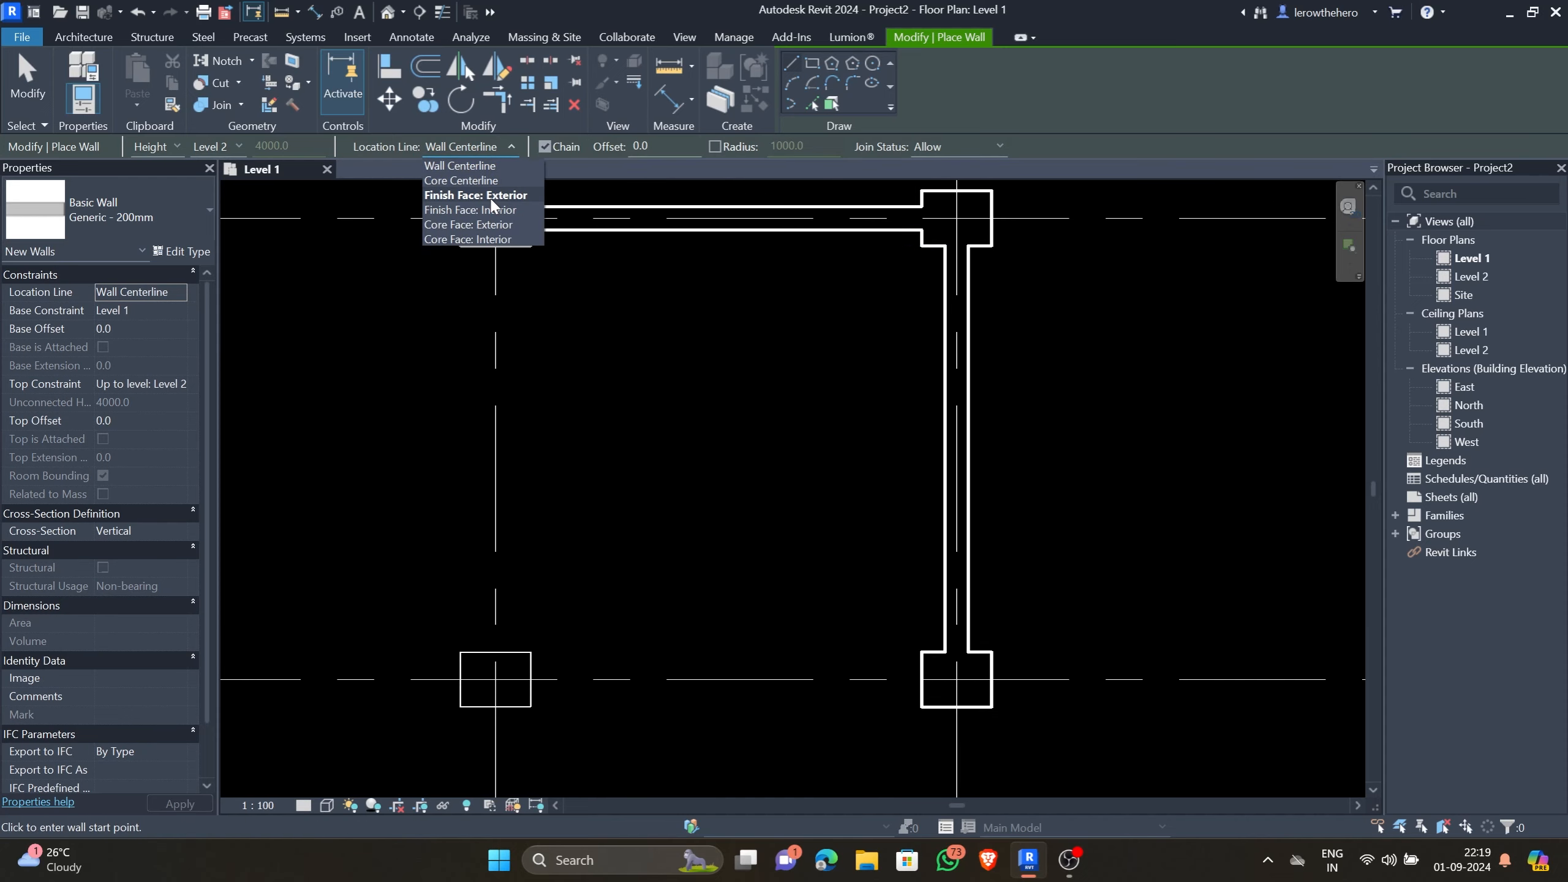
{"action": "left_click", "coordinate": [492, 196]}
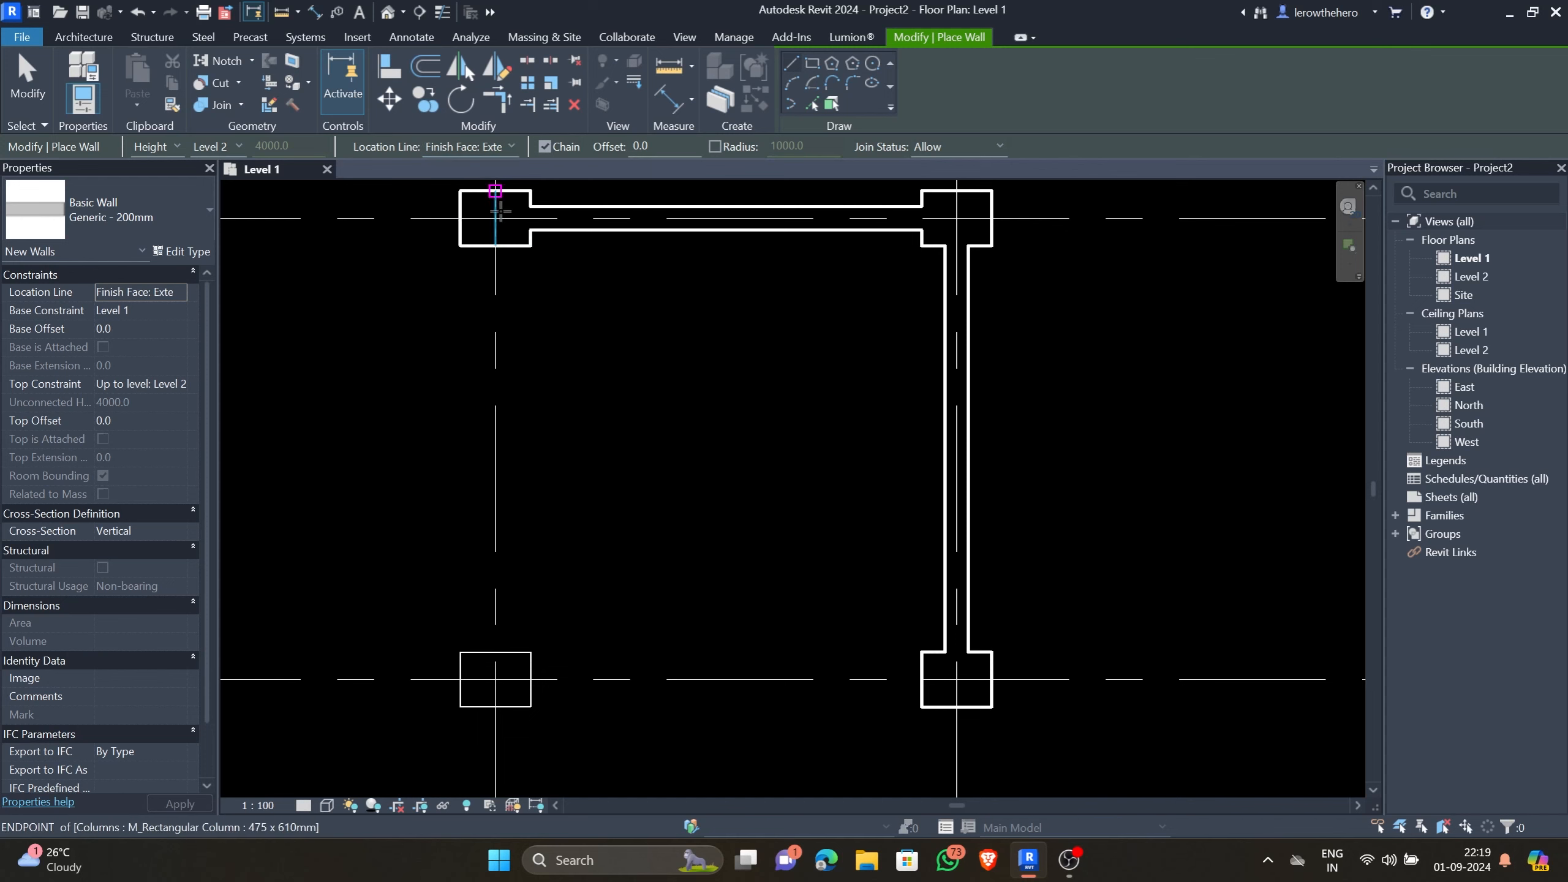
{"action": "left_click", "coordinate": [496, 244]}
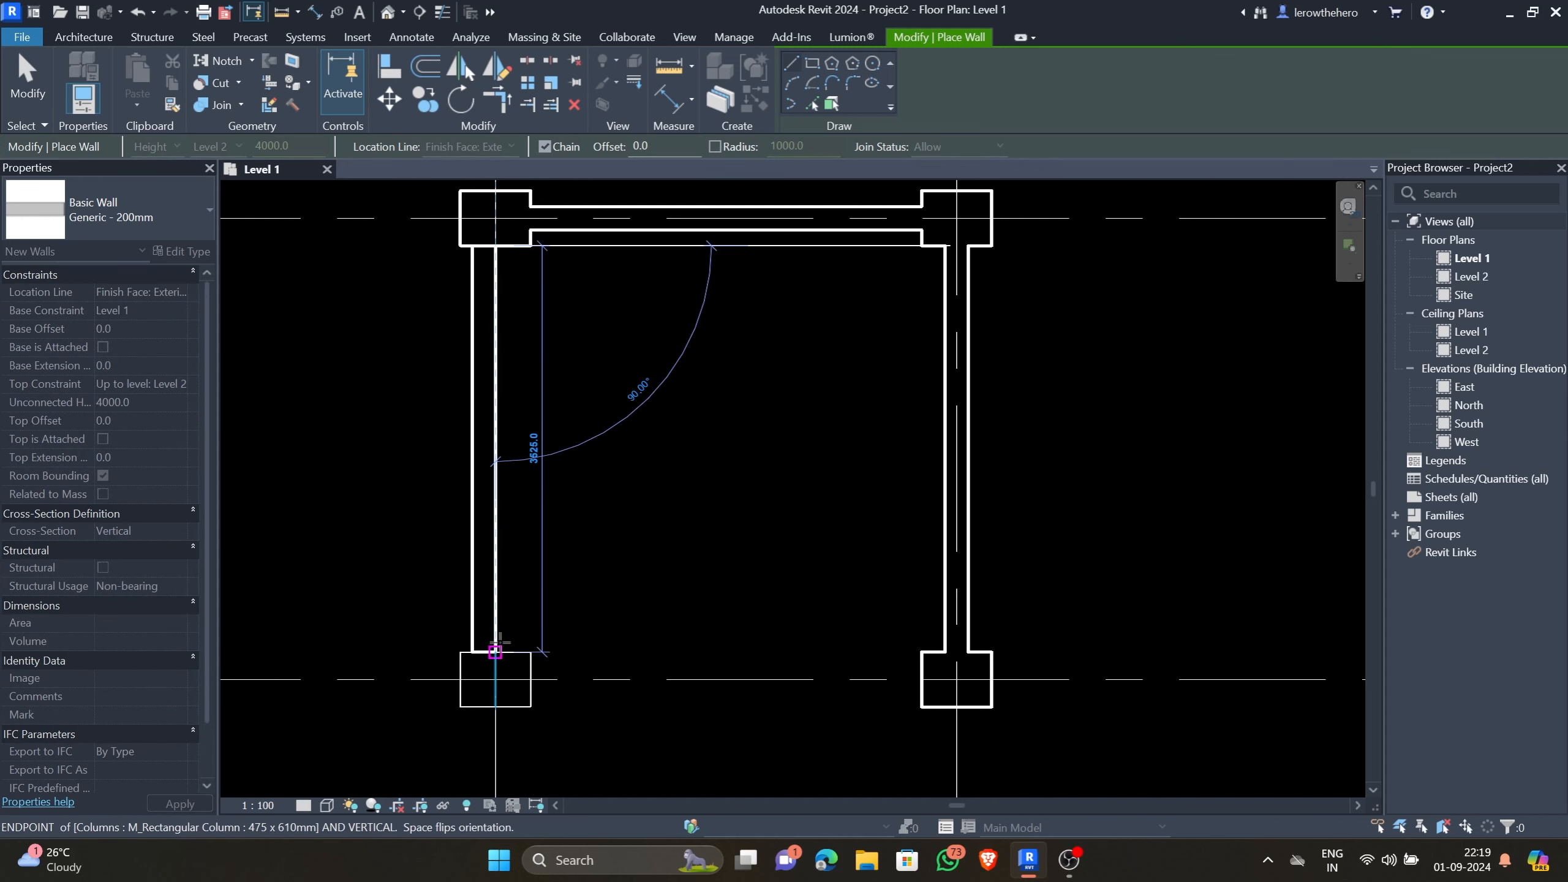
{"action": "left_click", "coordinate": [494, 650]}
{"action": "key", "text": "Escape"}
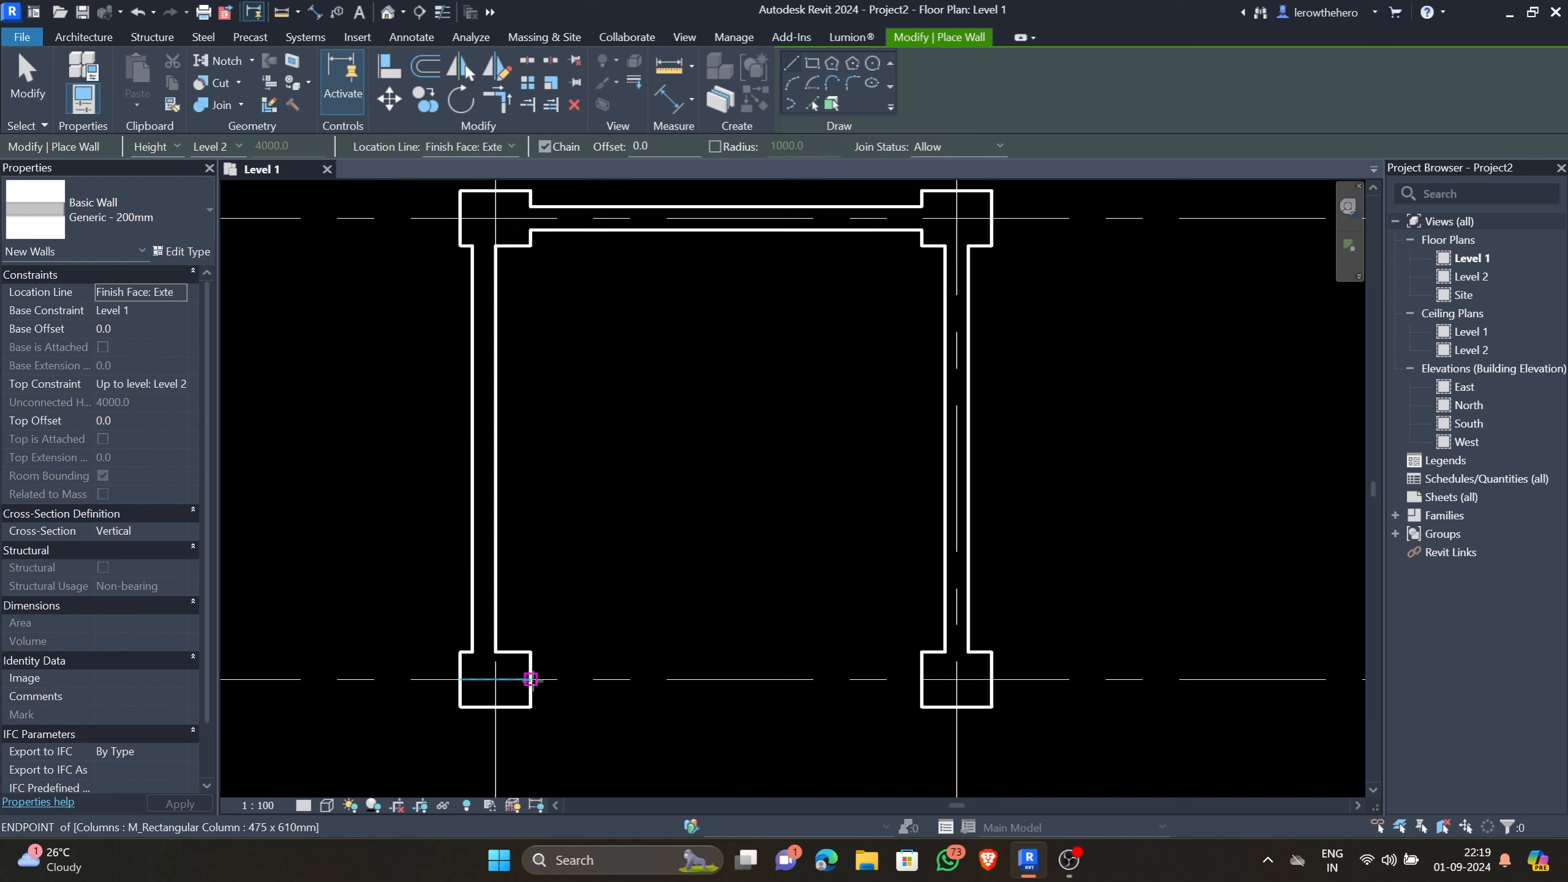
Close the bay with a Finish Face: Exterior wall along grid 2 between columns A2 and B2.
{"action": "left_click", "coordinate": [531, 679]}
{"action": "left_click", "coordinate": [922, 680]}
{"action": "key", "text": "Escape"}
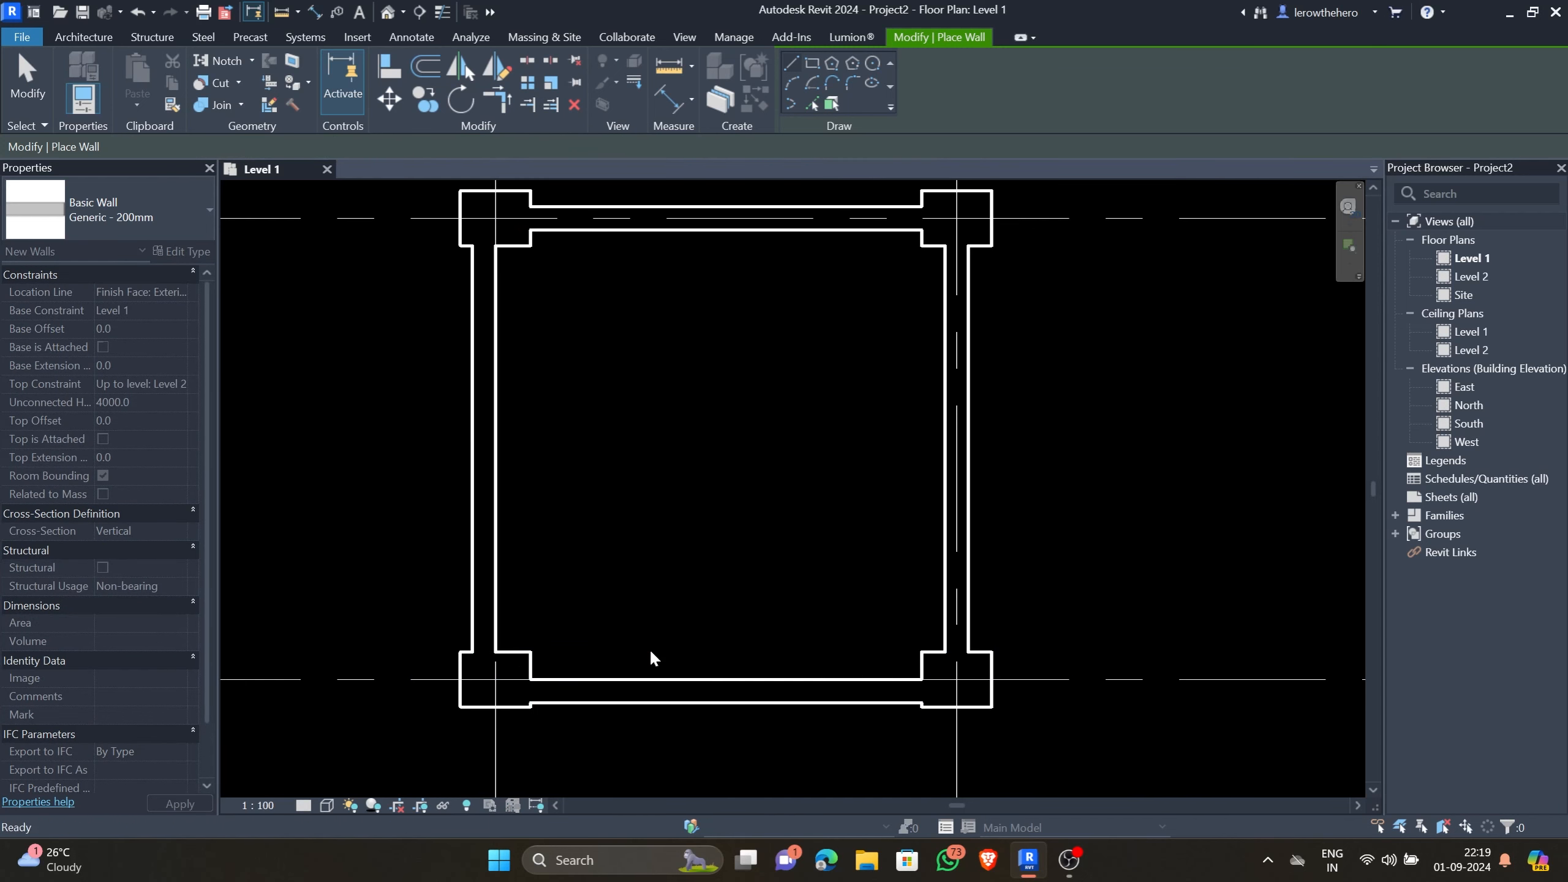
Create full-length Generic - 200mm walls by picking grid lines C and 3.
{"action": "scroll", "coordinate": [872, 634], "scroll_direction": "down", "scroll_amount": 2}
{"action": "scroll", "coordinate": [724, 630], "scroll_direction": "up", "scroll_amount": 1}
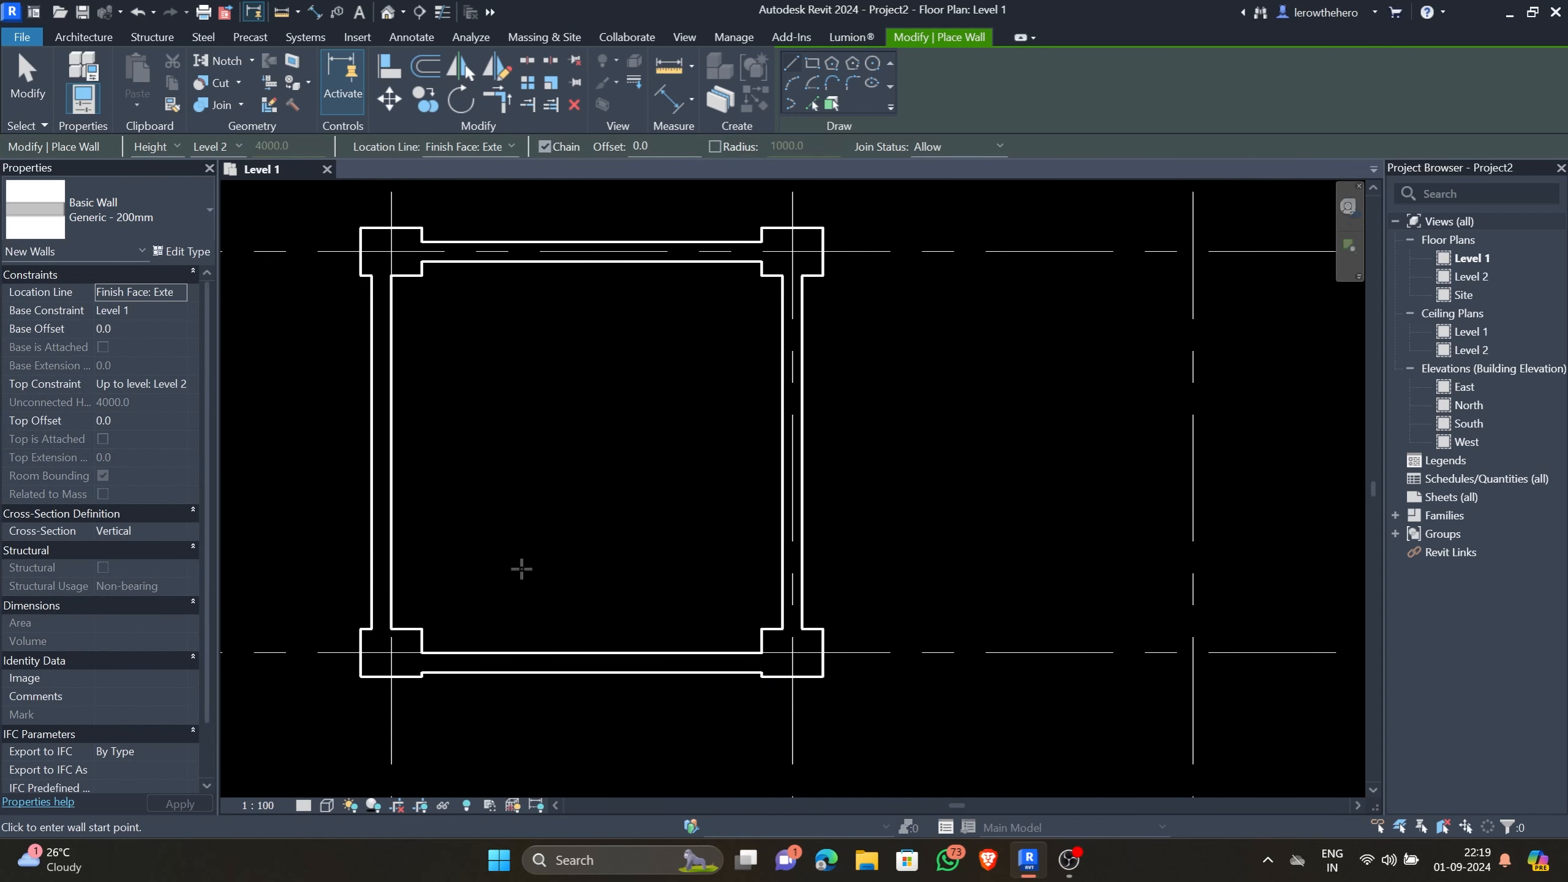
{"action": "scroll", "coordinate": [524, 566], "scroll_direction": "down", "scroll_amount": 1}
{"action": "mouse_move", "coordinate": [748, 573]}
{"action": "middle_mouse_down"}
{"action": "mouse_move", "coordinate": [522, 487]}
{"action": "mouse_move", "coordinate": [647, 396]}
{"action": "middle_mouse_up"}
{"action": "scroll", "coordinate": [648, 397], "scroll_direction": "down", "scroll_amount": 3}
{"action": "left_click", "coordinate": [812, 103]}
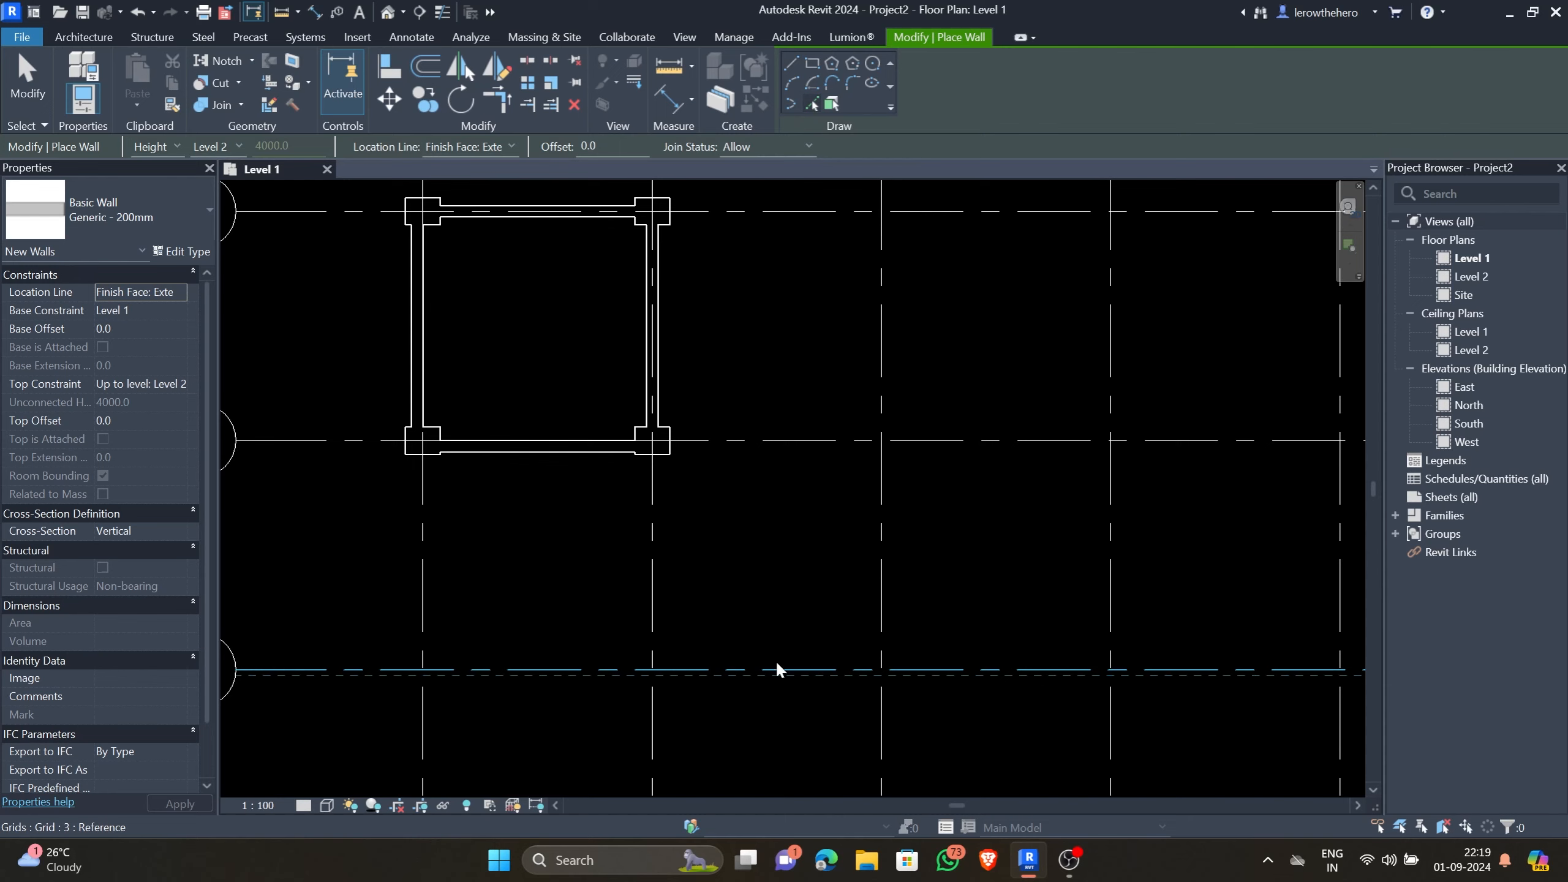
{"action": "left_click", "coordinate": [879, 645]}
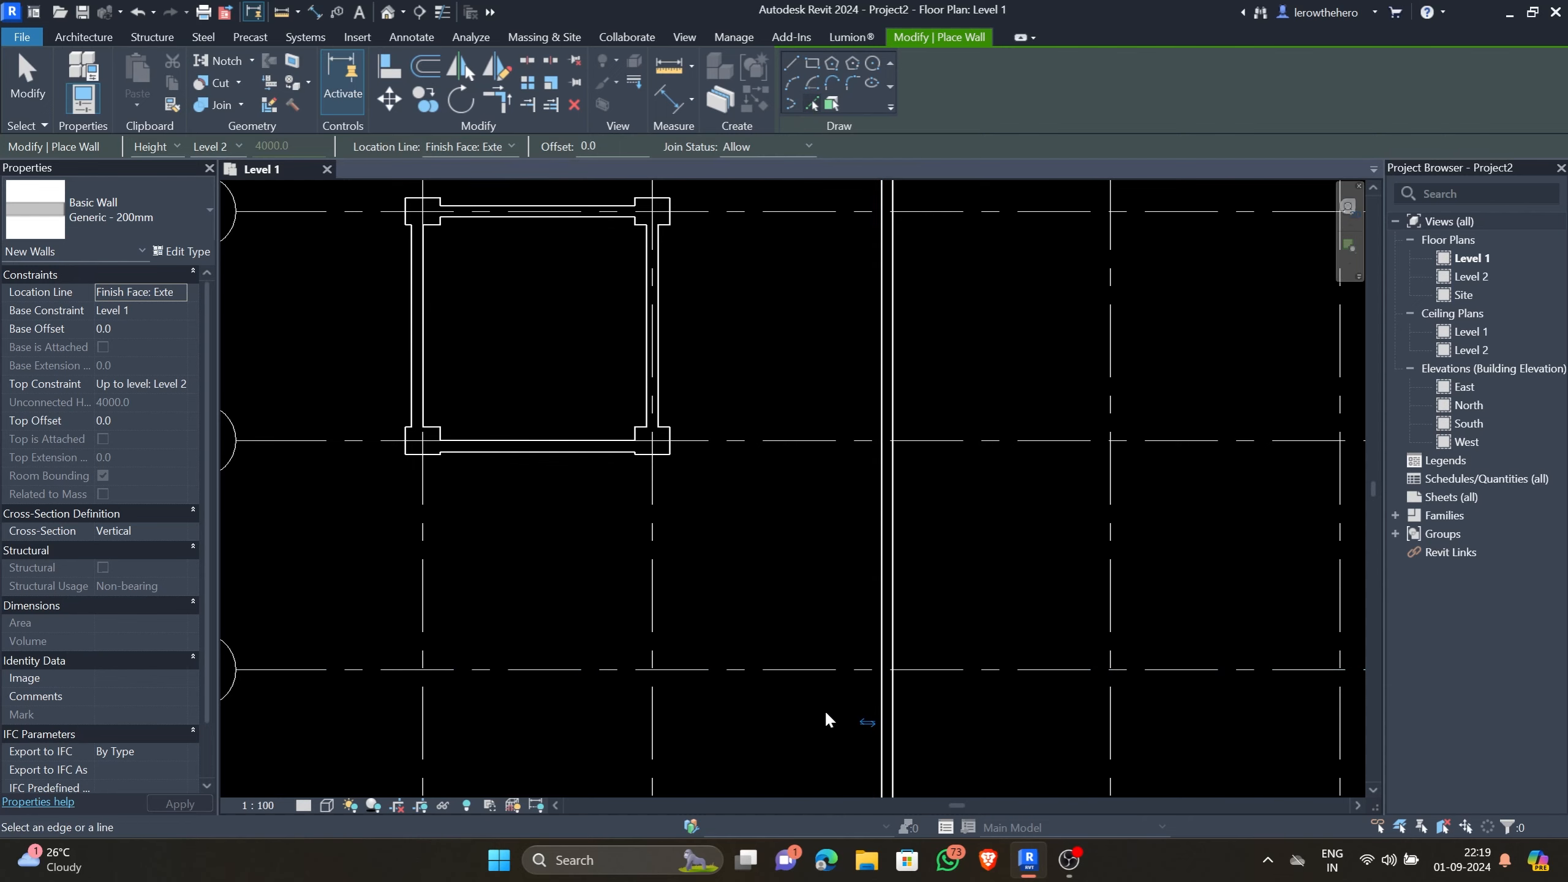
{"action": "left_click", "coordinate": [812, 665]}
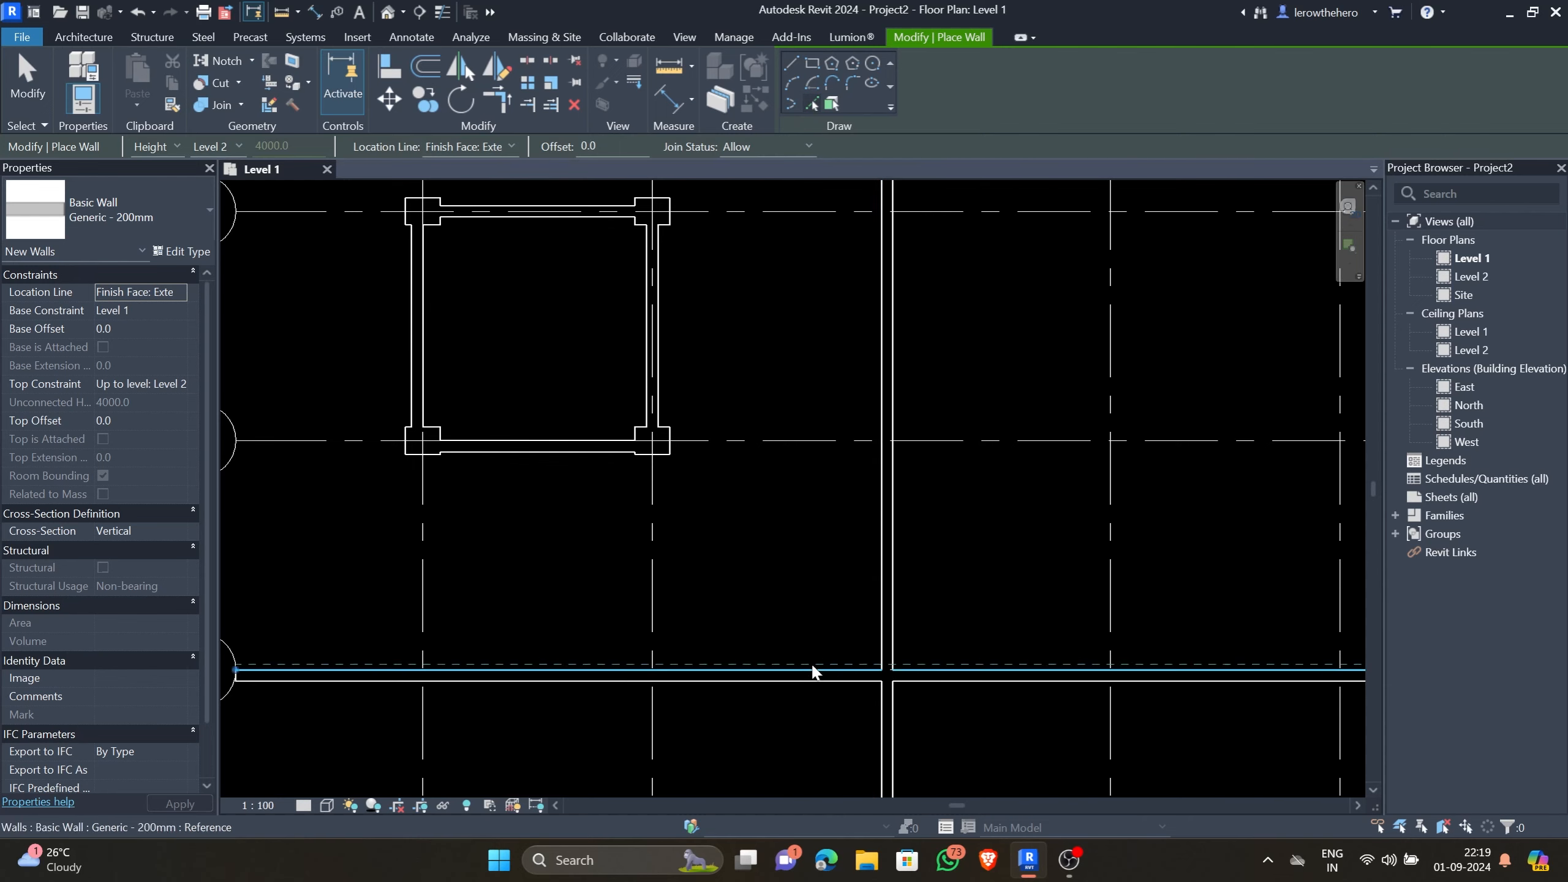
Draw a rectangular wall enclosure from the intersection of grids D and 1 to the intersection of grids E and 2.
{"action": "middle_click_drag", "start_coordinate": [862, 593], "coordinate": [639, 648]}
{"action": "left_click", "coordinate": [813, 63]}
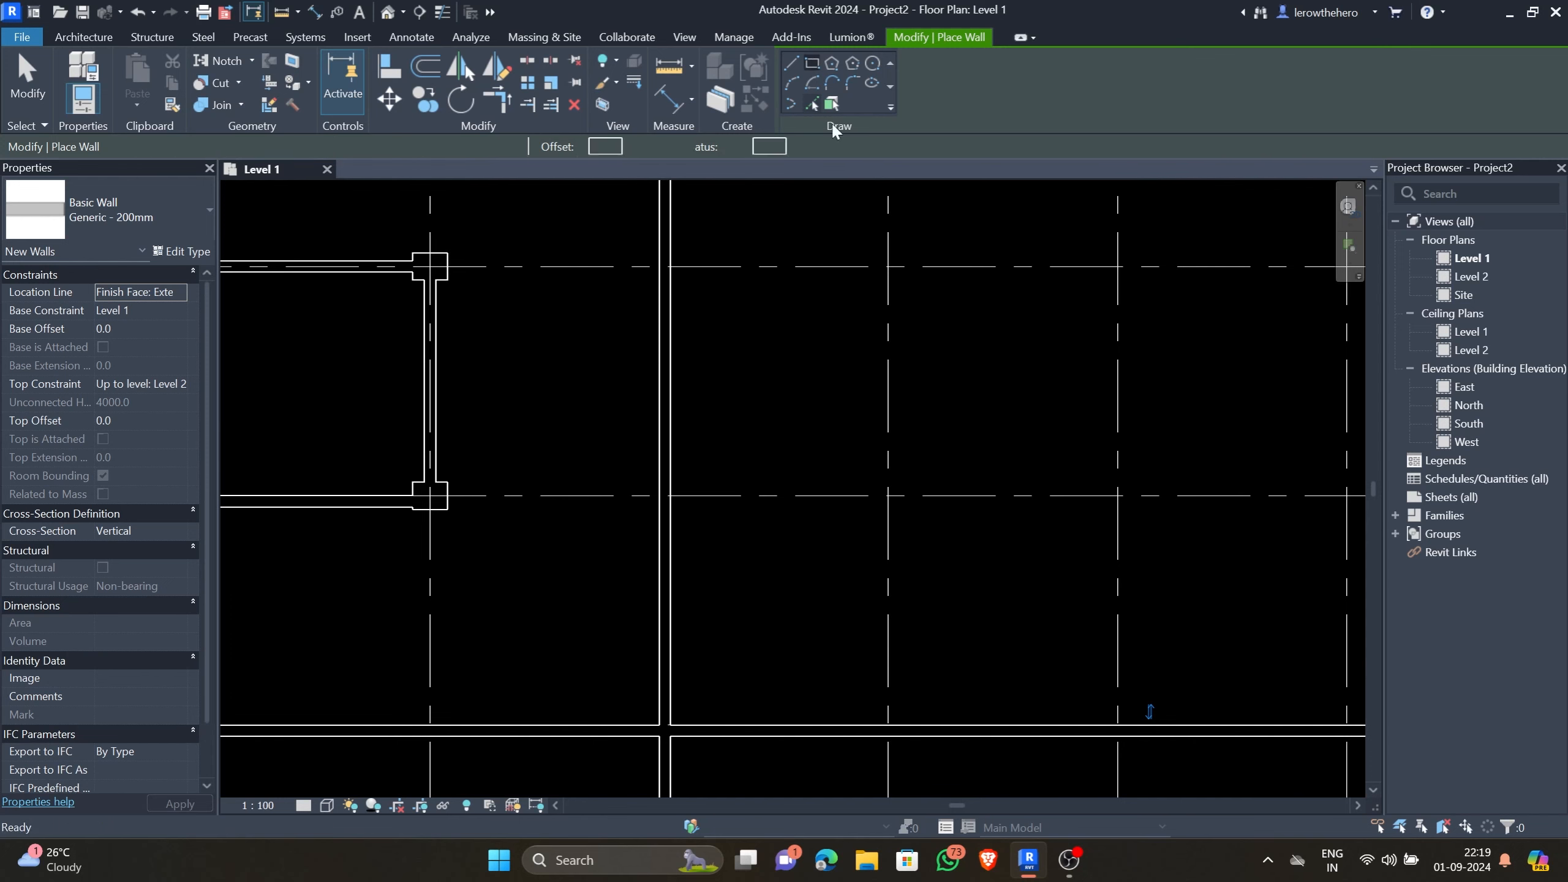
{"action": "left_click", "coordinate": [888, 267]}
{"action": "left_click", "coordinate": [1084, 496]}
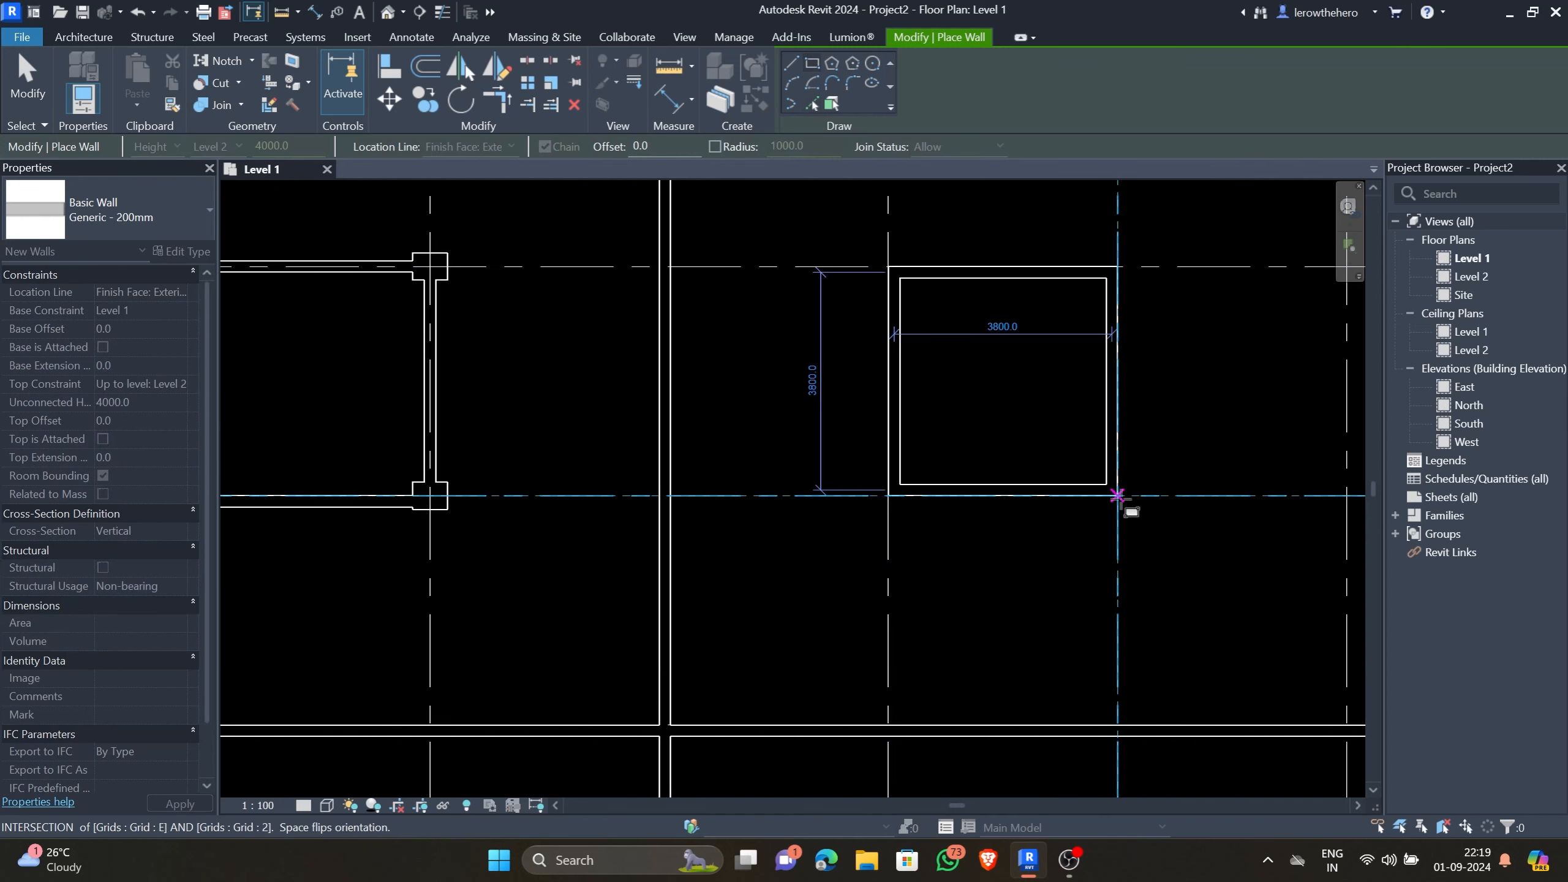
{"action": "scroll", "coordinate": [1152, 525], "scroll_direction": "up", "scroll_amount": 4}
{"action": "scroll", "coordinate": [988, 444], "scroll_direction": "down", "scroll_amount": 4}
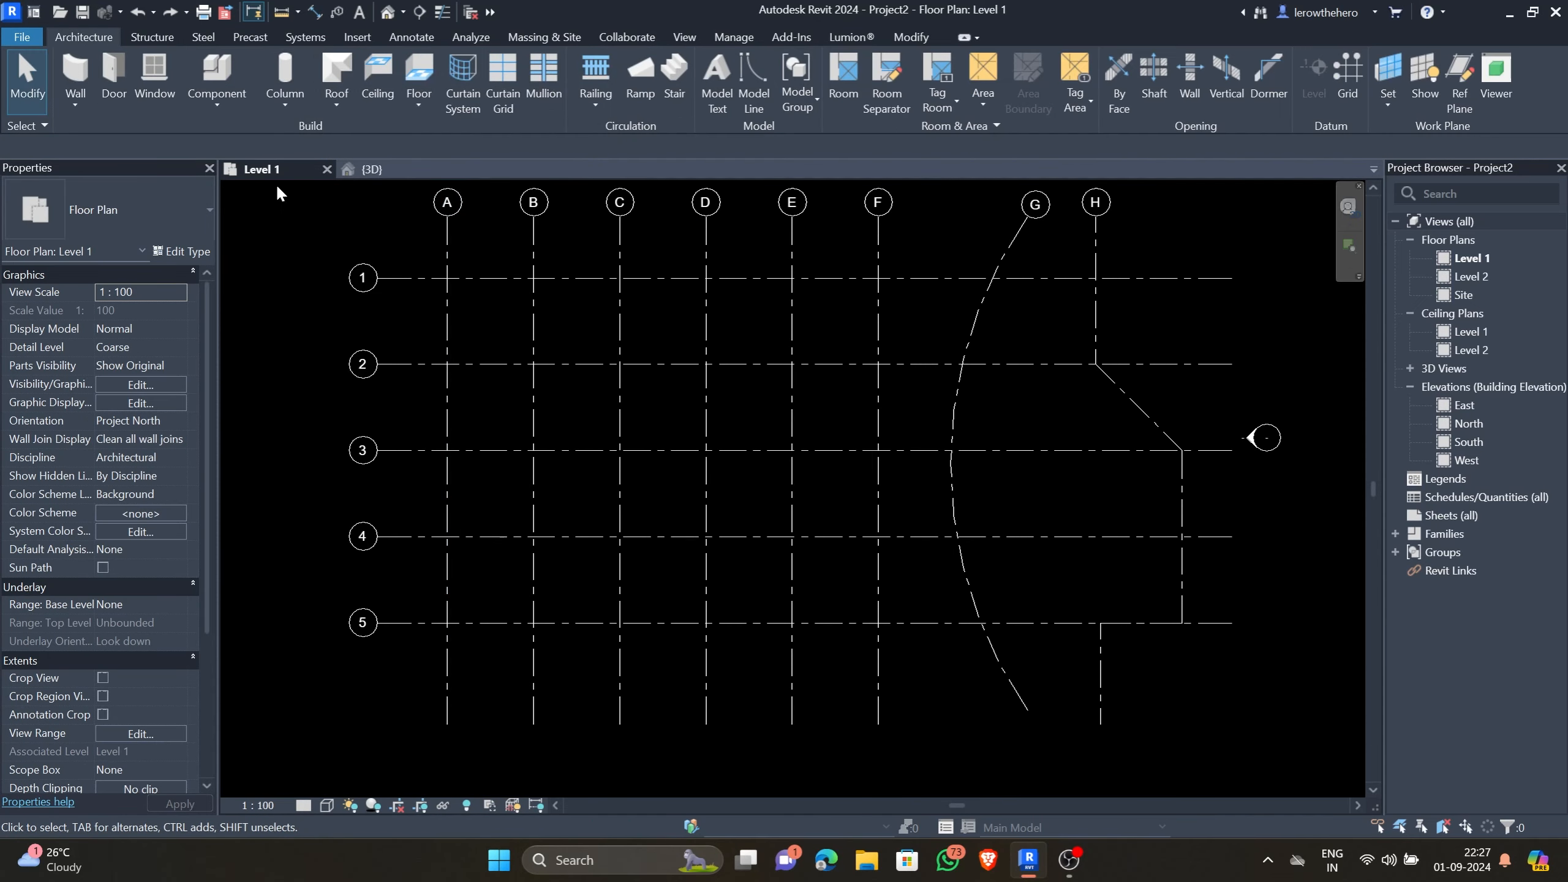
Place vertical UC305x305x97 structural columns up to Level 2 at all intersections of grids A–F with grids 1–5 using At Grids.
{"action": "left_click", "coordinate": [285, 71]}
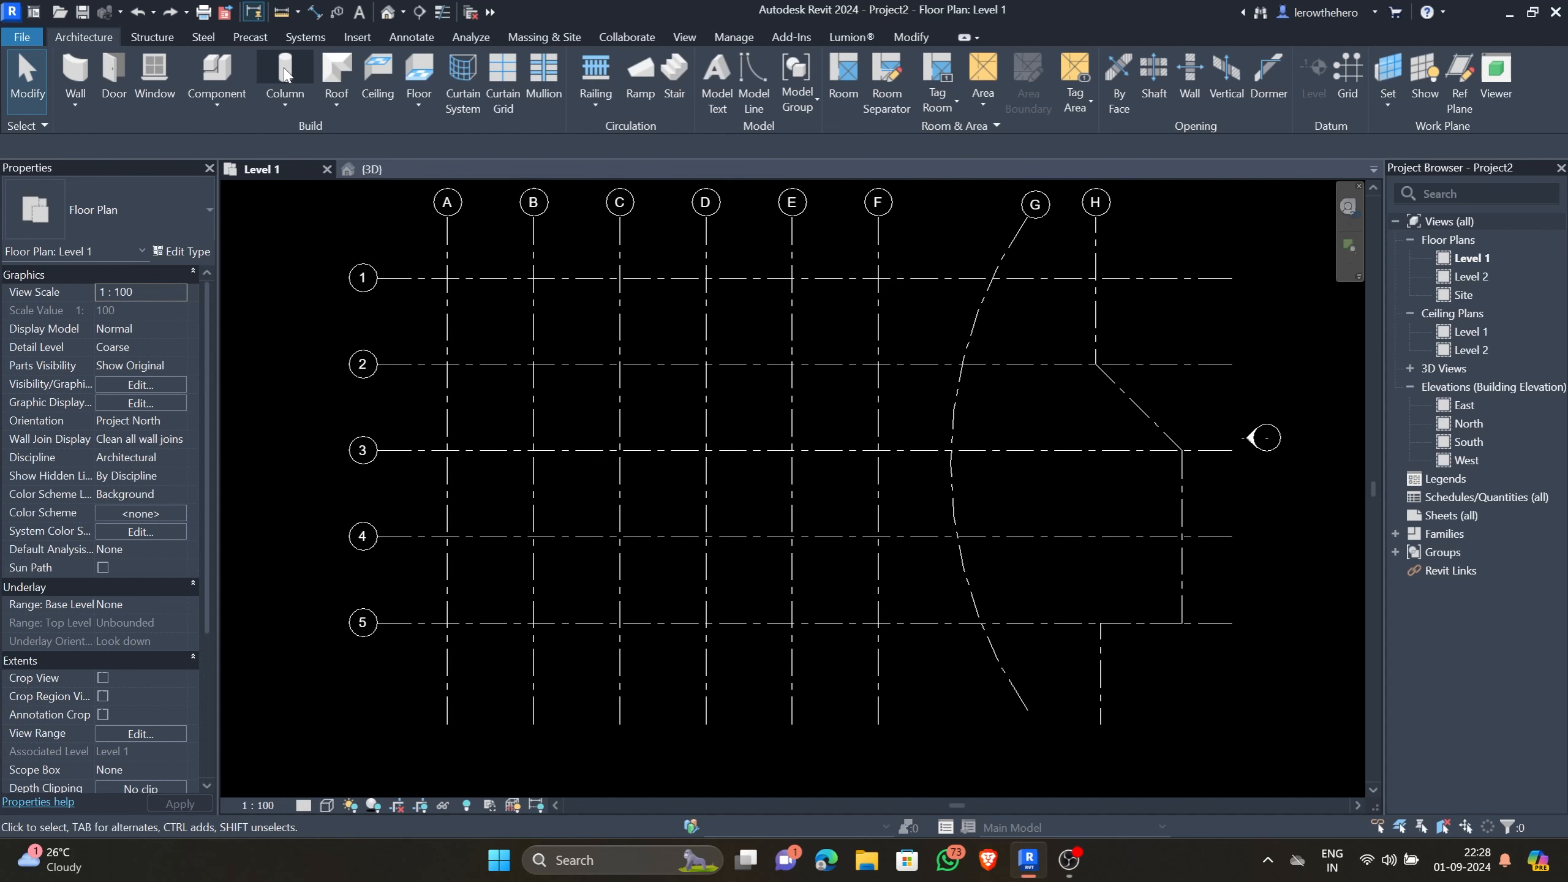
{"action": "scroll", "coordinate": [855, 448], "scroll_direction": "up", "scroll_amount": 1}
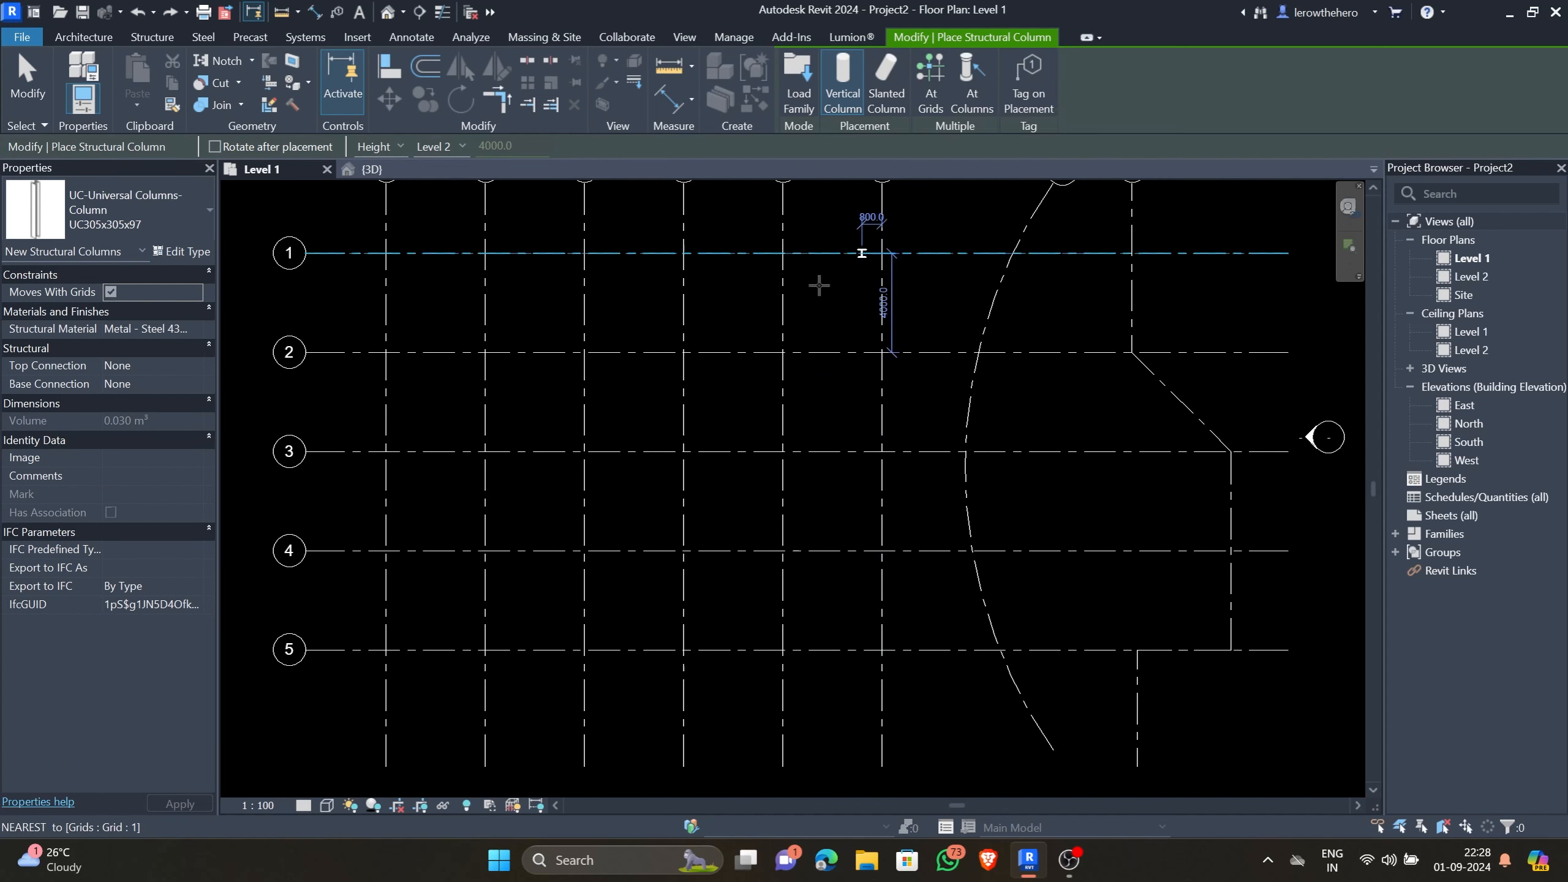
{"action": "middle_click_drag", "start_coordinate": [805, 340], "coordinate": [857, 395]}
{"action": "left_click", "coordinate": [930, 86]}
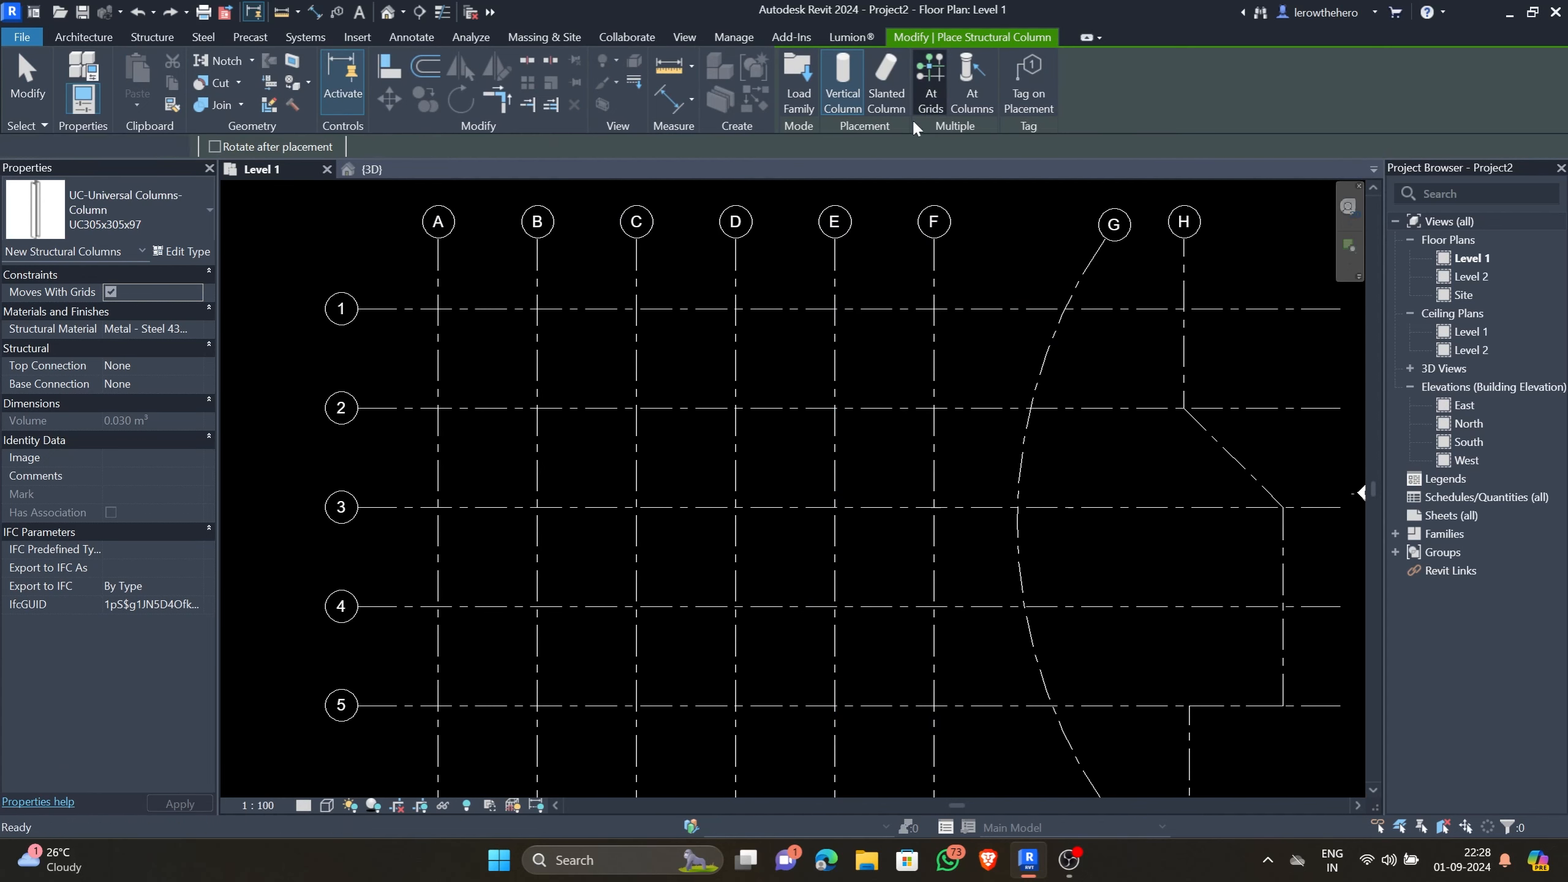
{"action": "scroll", "coordinate": [645, 500], "scroll_direction": "down", "scroll_amount": 1}
{"action": "scroll", "coordinate": [646, 498], "scroll_direction": "down", "scroll_amount": 1}
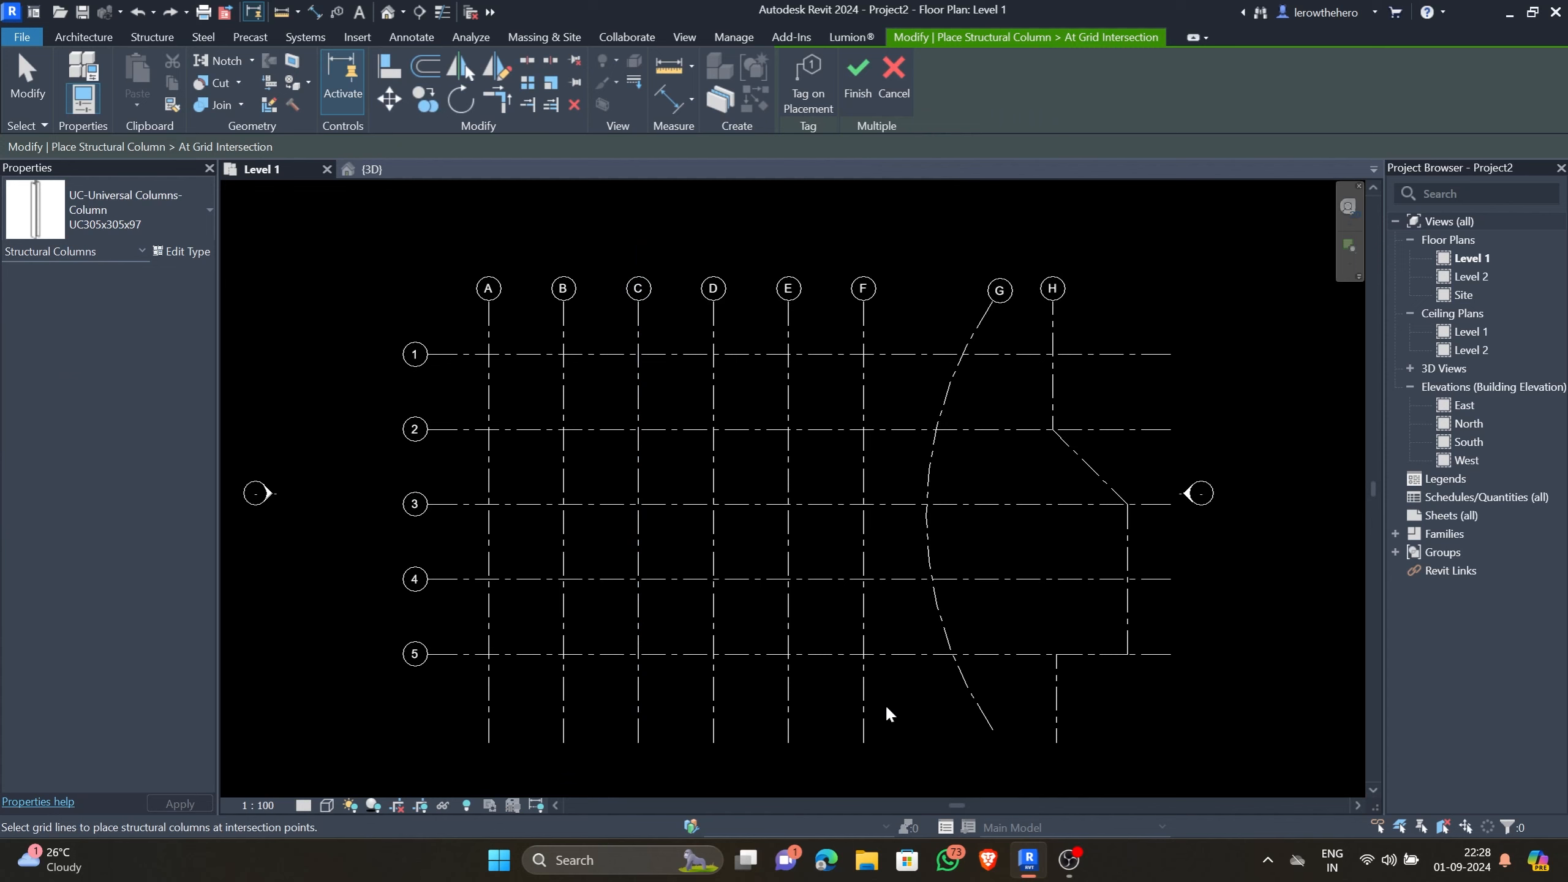
{"action": "left_click_drag", "start_coordinate": [885, 704], "coordinate": [468, 338]}
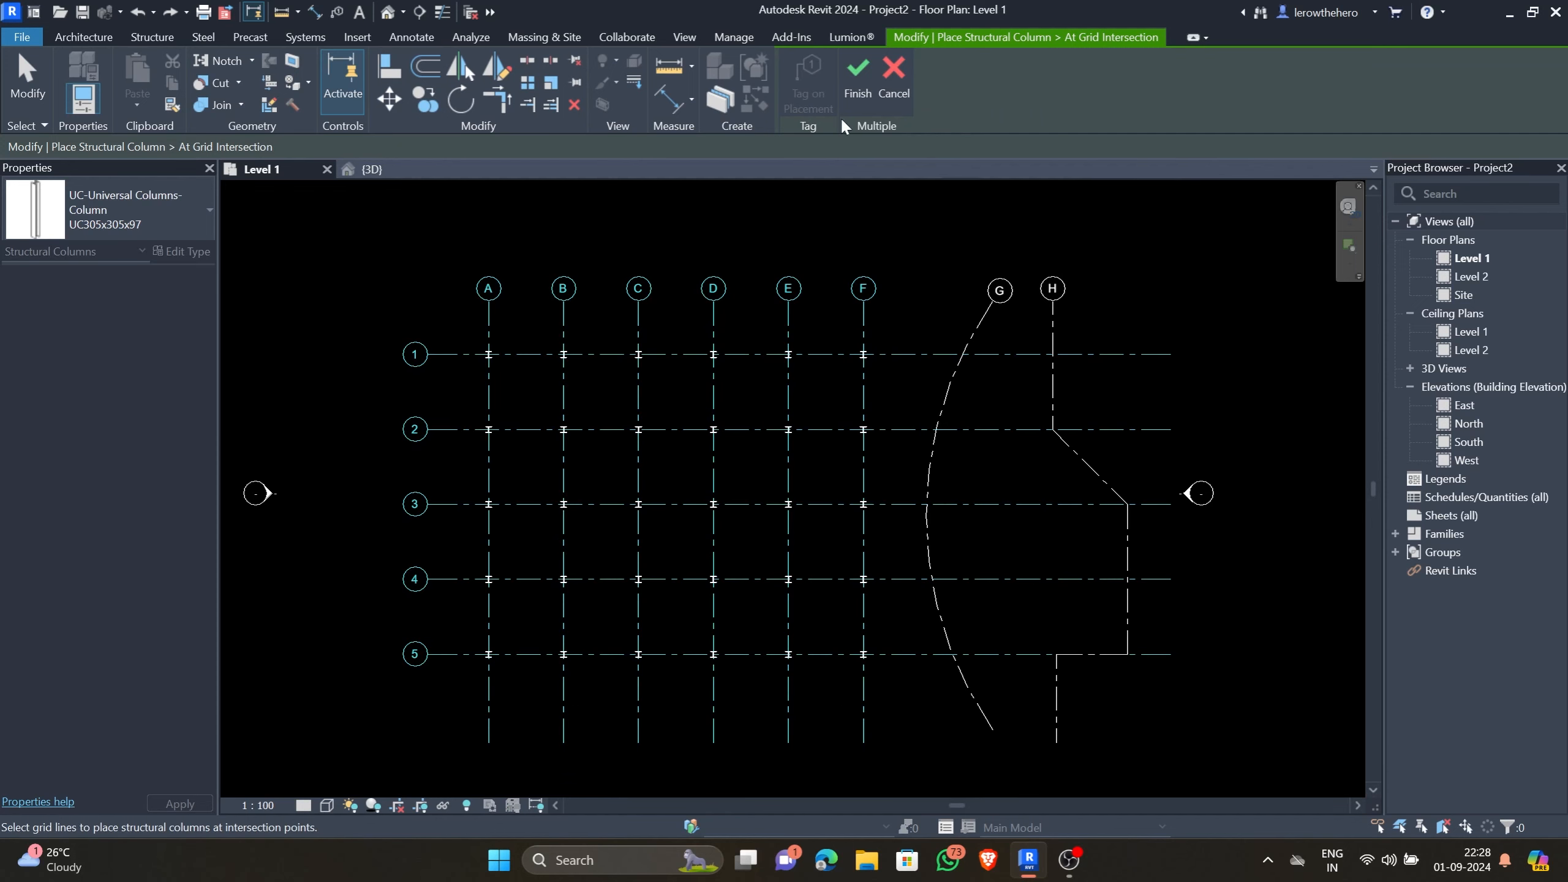
{"action": "left_click", "coordinate": [859, 86]}
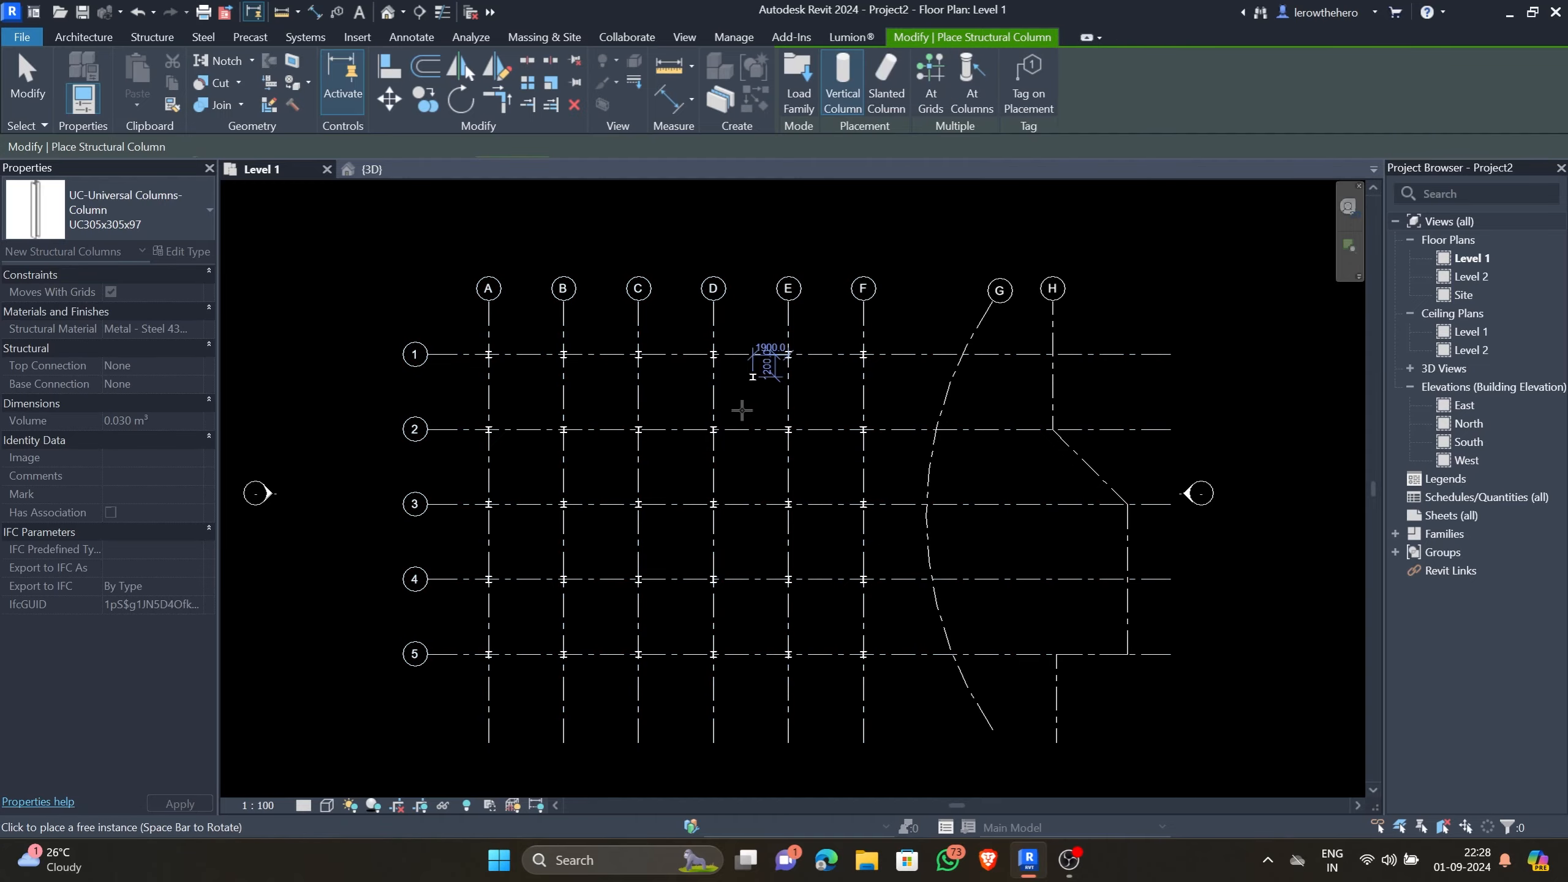
Examine the structural columns at the grid intersections in the 3D view.
{"action": "left_click", "coordinate": [372, 168]}
{"action": "scroll", "coordinate": [840, 525], "scroll_direction": "up", "scroll_amount": 5}
{"action": "middle_click_drag", "start_coordinate": [921, 497], "coordinate": [906, 573]}
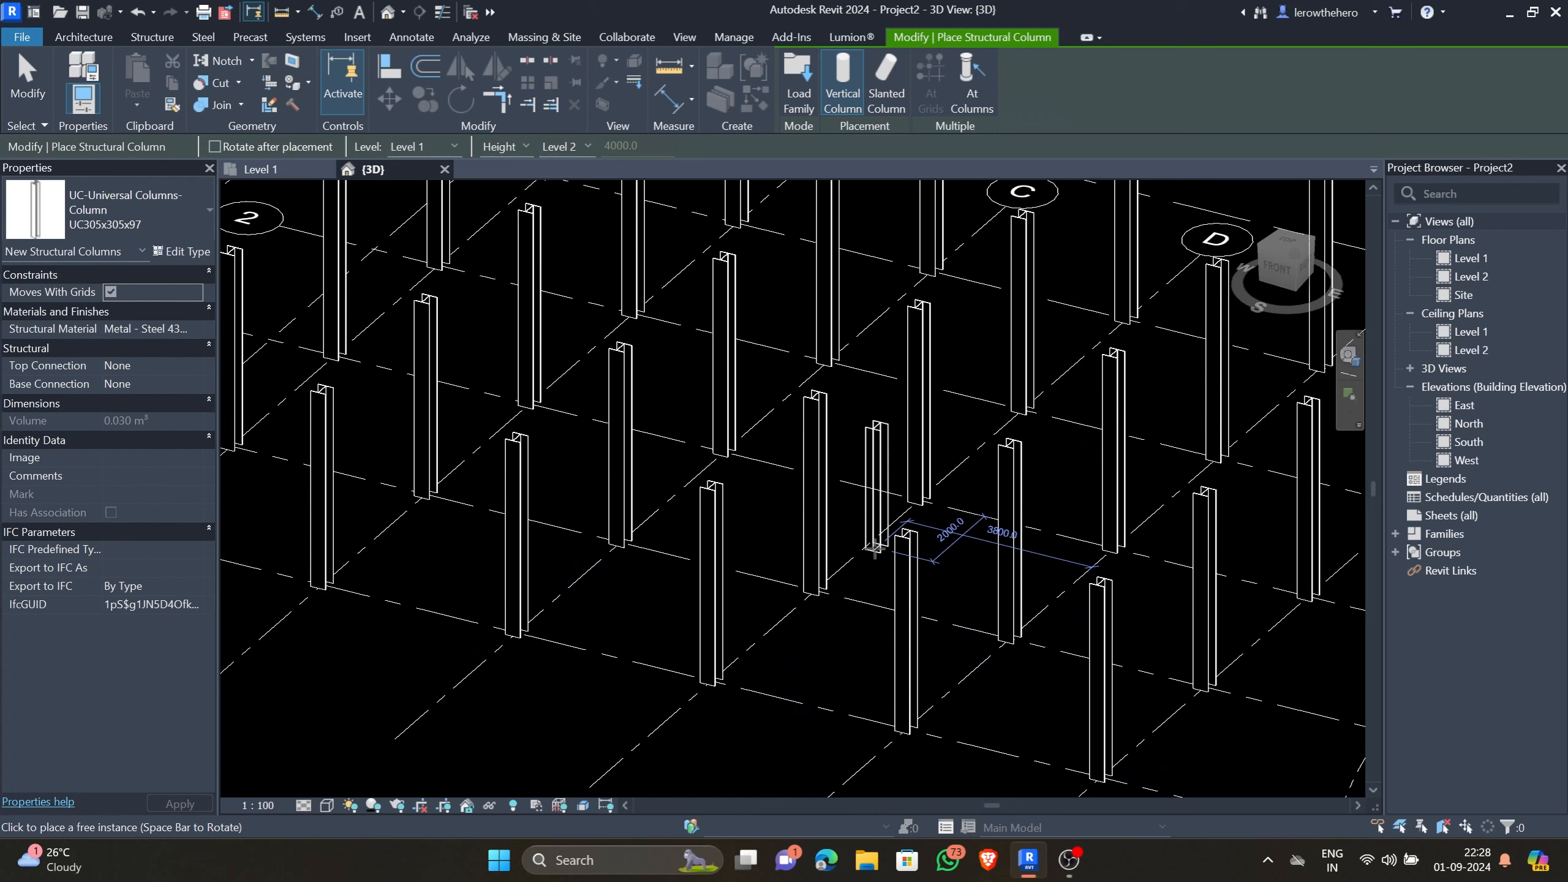
{"action": "key", "text": "Escape"}
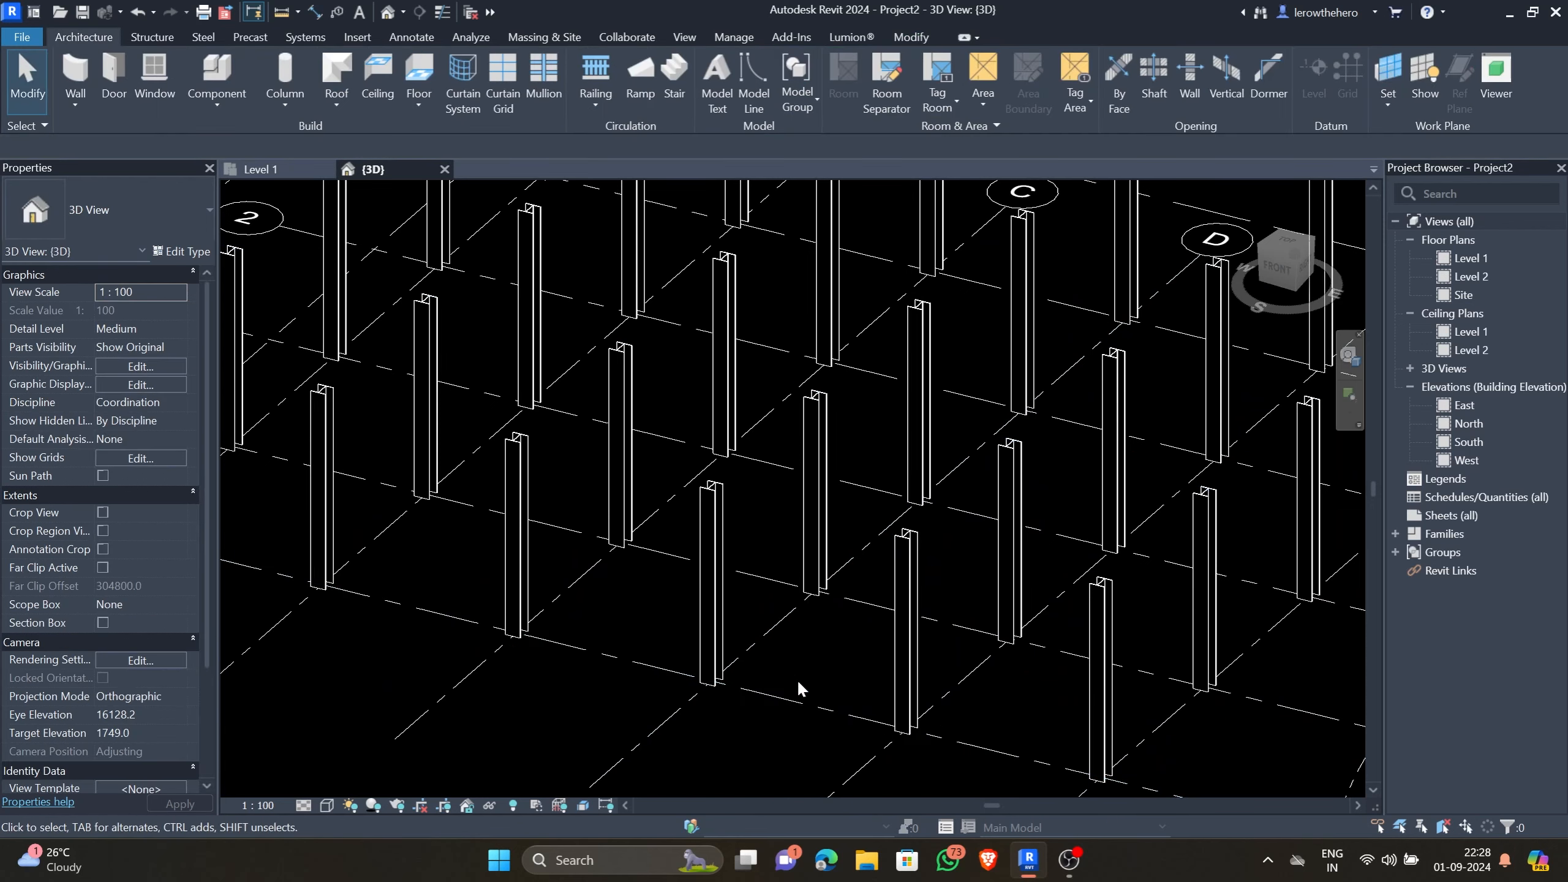
{"action": "scroll", "coordinate": [796, 679], "scroll_direction": "down", "scroll_amount": 6}
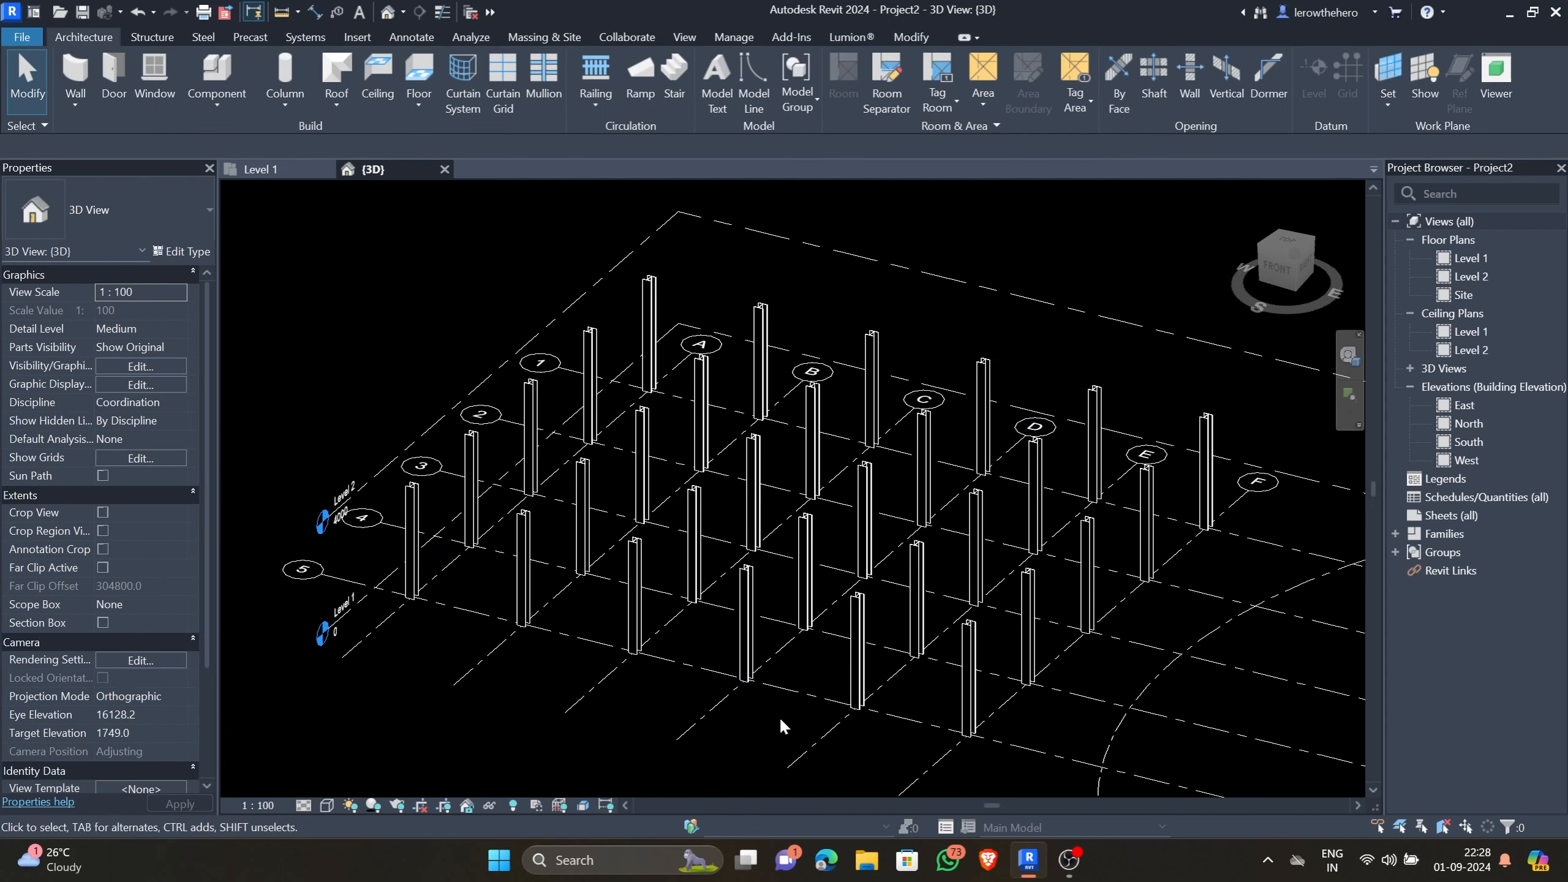
{"action": "scroll", "coordinate": [784, 715], "scroll_direction": "up", "scroll_amount": 3}
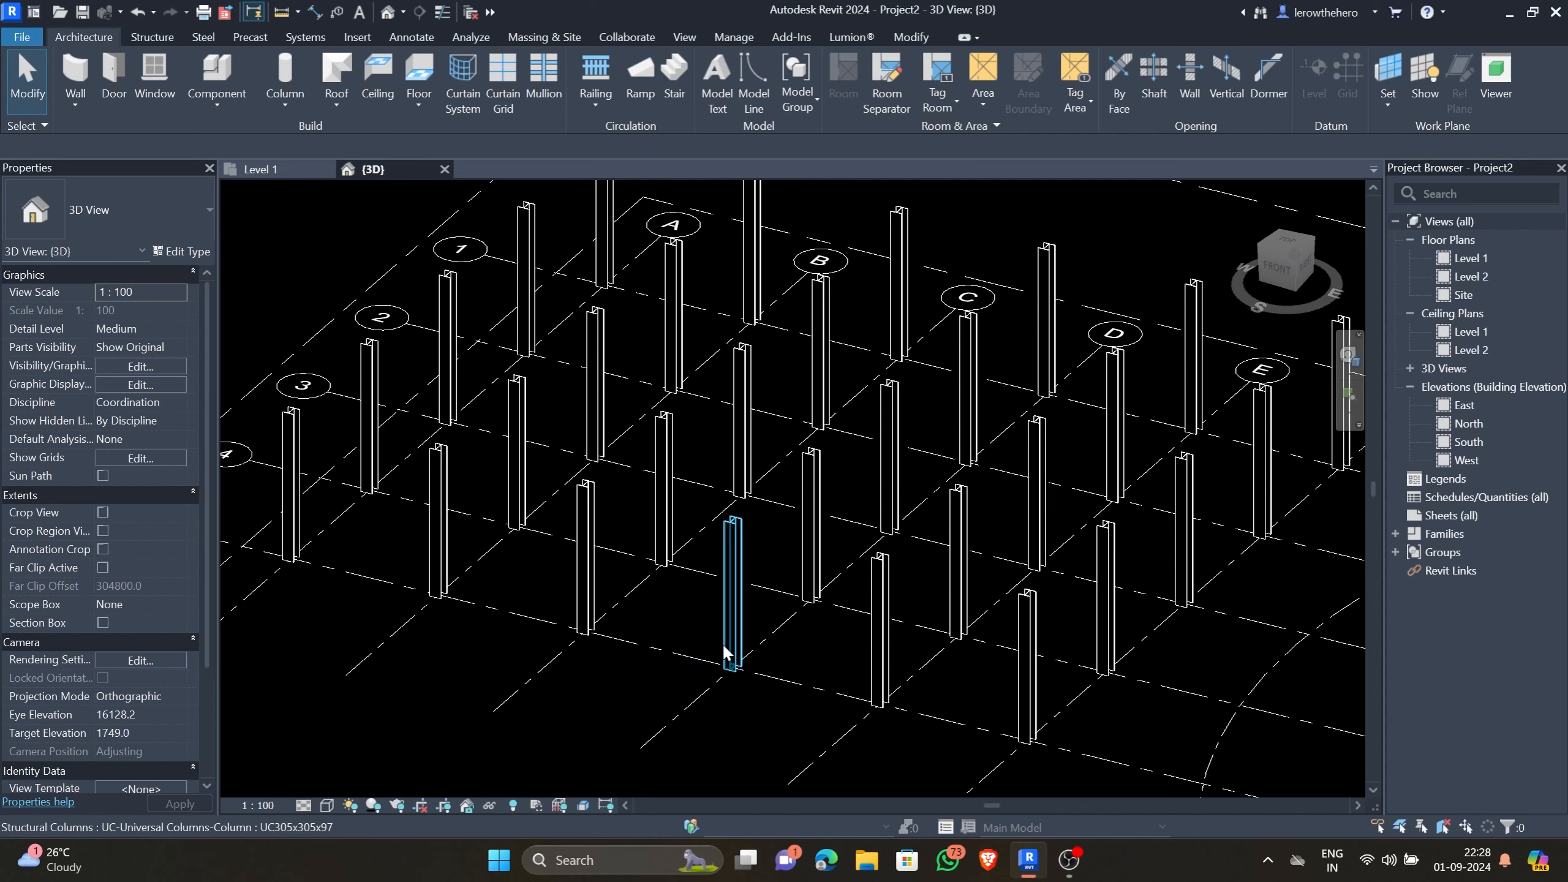
{"action": "scroll", "coordinate": [723, 643], "scroll_direction": "down", "scroll_amount": 2}
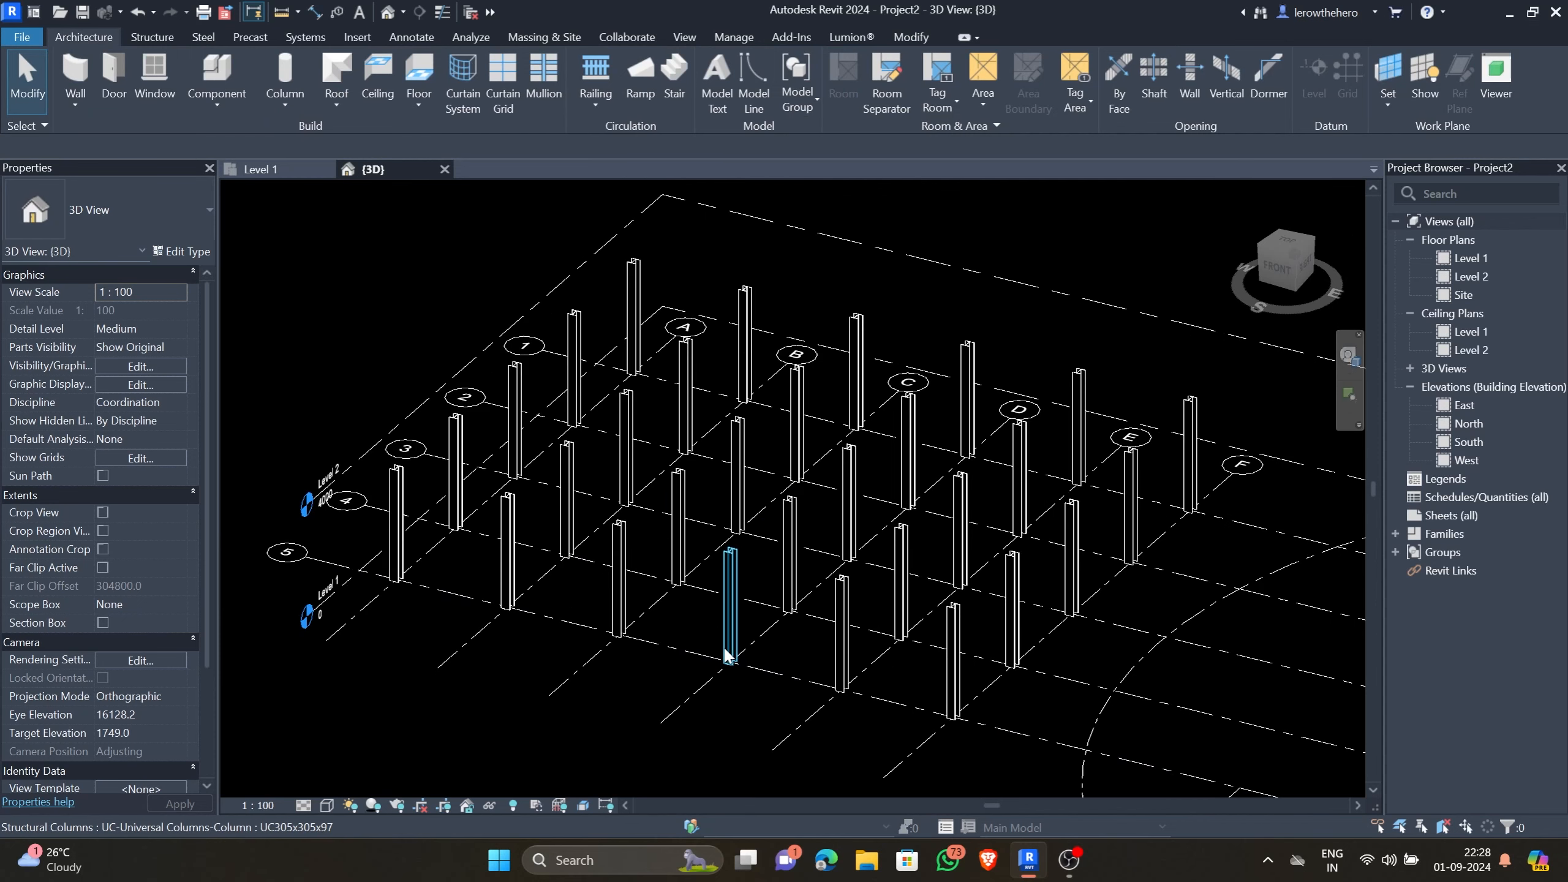
Undo the structural column placement at the grids and return to the Level 1 floor plan.
{"action": "key", "text": "ctrl+z"}
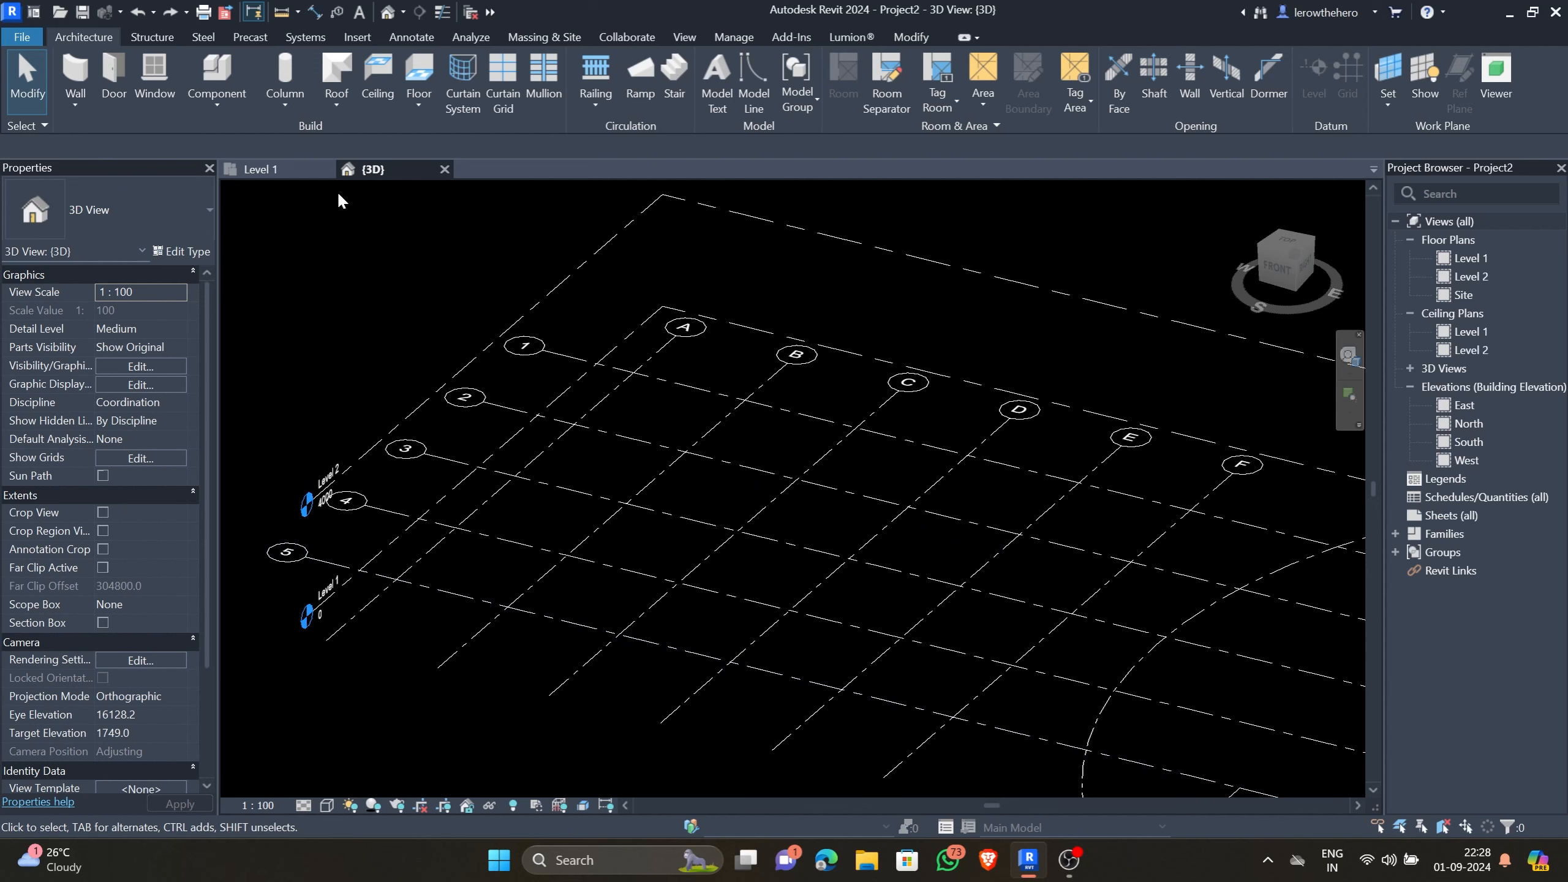
{"action": "left_click", "coordinate": [279, 168]}
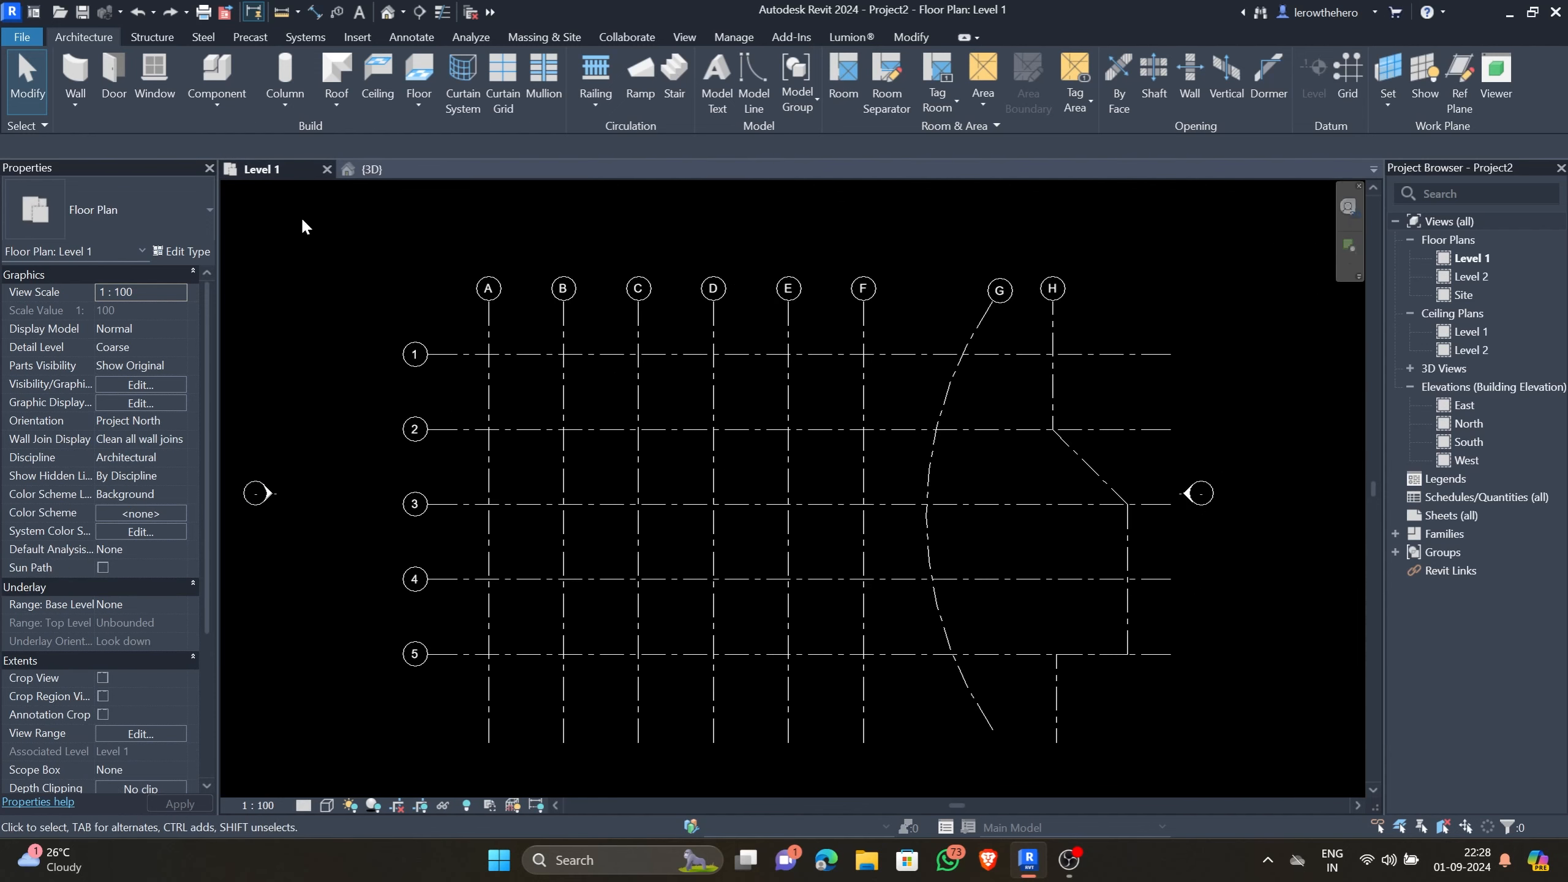
Align the centre lines of the off-grid 475 x 610mm rectangular column with the horizontal and vertical grid lines nearest to it.
{"action": "scroll", "coordinate": [888, 508], "scroll_direction": "up", "scroll_amount": 5}
{"action": "scroll", "coordinate": [892, 564], "scroll_direction": "up", "scroll_amount": 2}
{"action": "scroll", "coordinate": [831, 536], "scroll_direction": "down", "scroll_amount": 2}
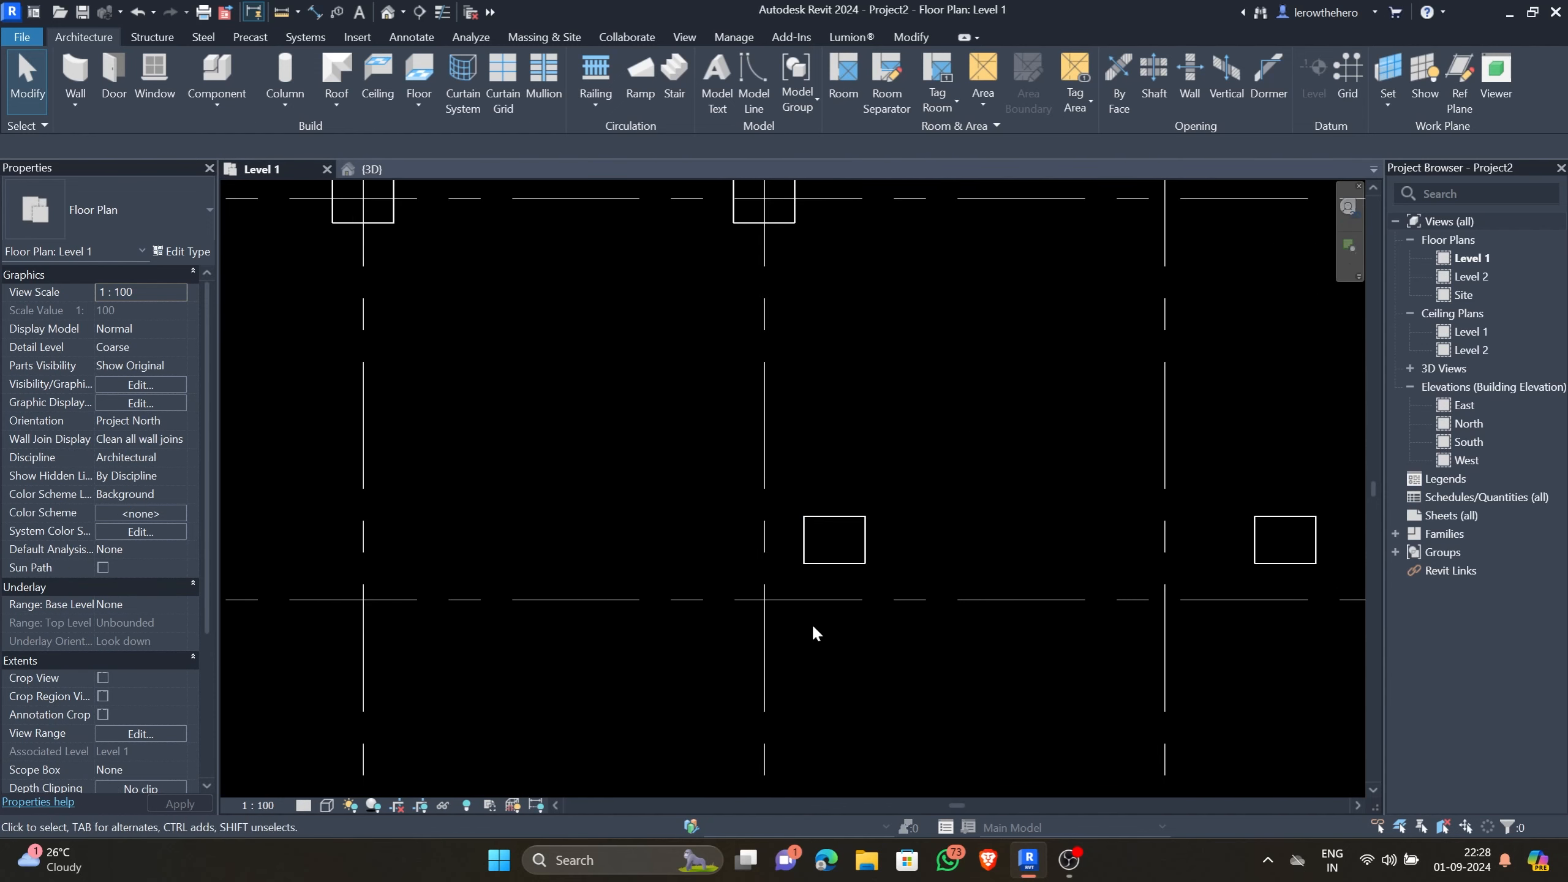
{"action": "scroll", "coordinate": [840, 589], "scroll_direction": "up", "scroll_amount": 1}
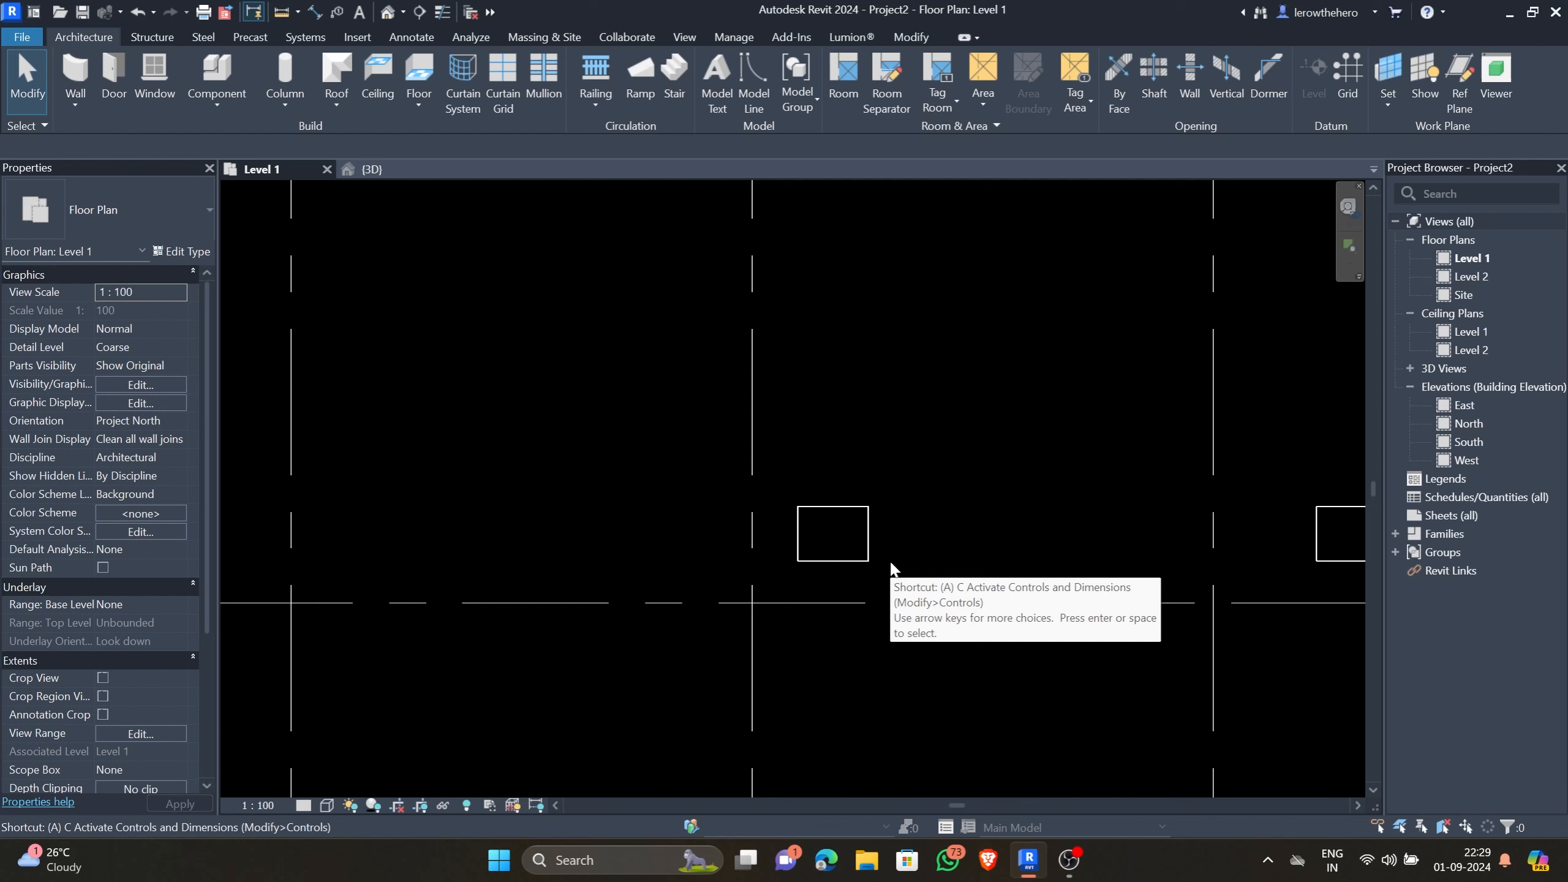
{"action": "key", "text": "l"}
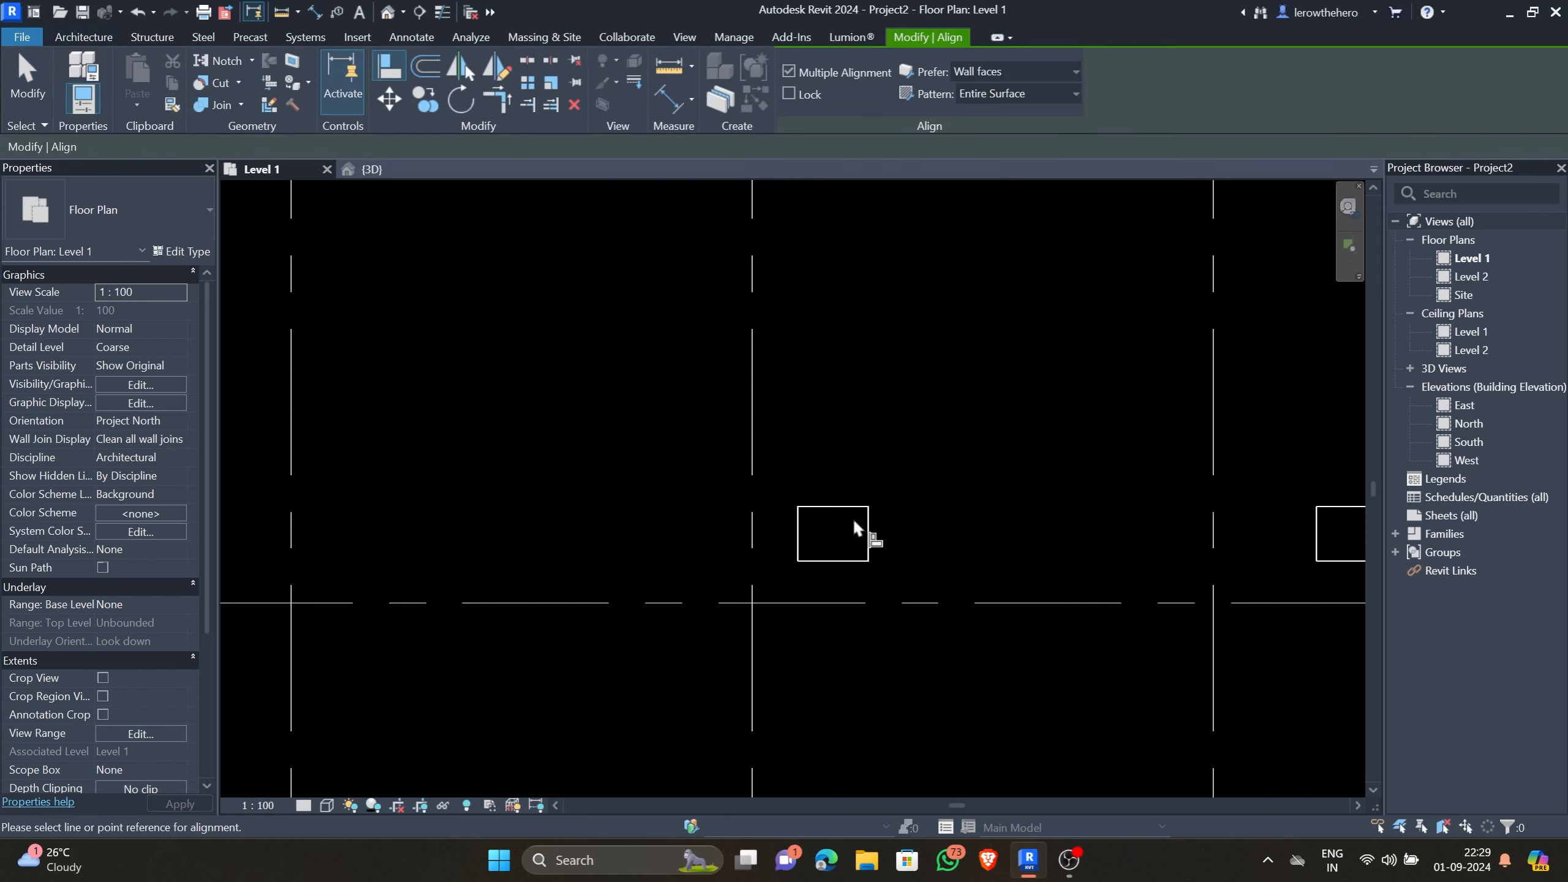
{"action": "left_click", "coordinate": [841, 603]}
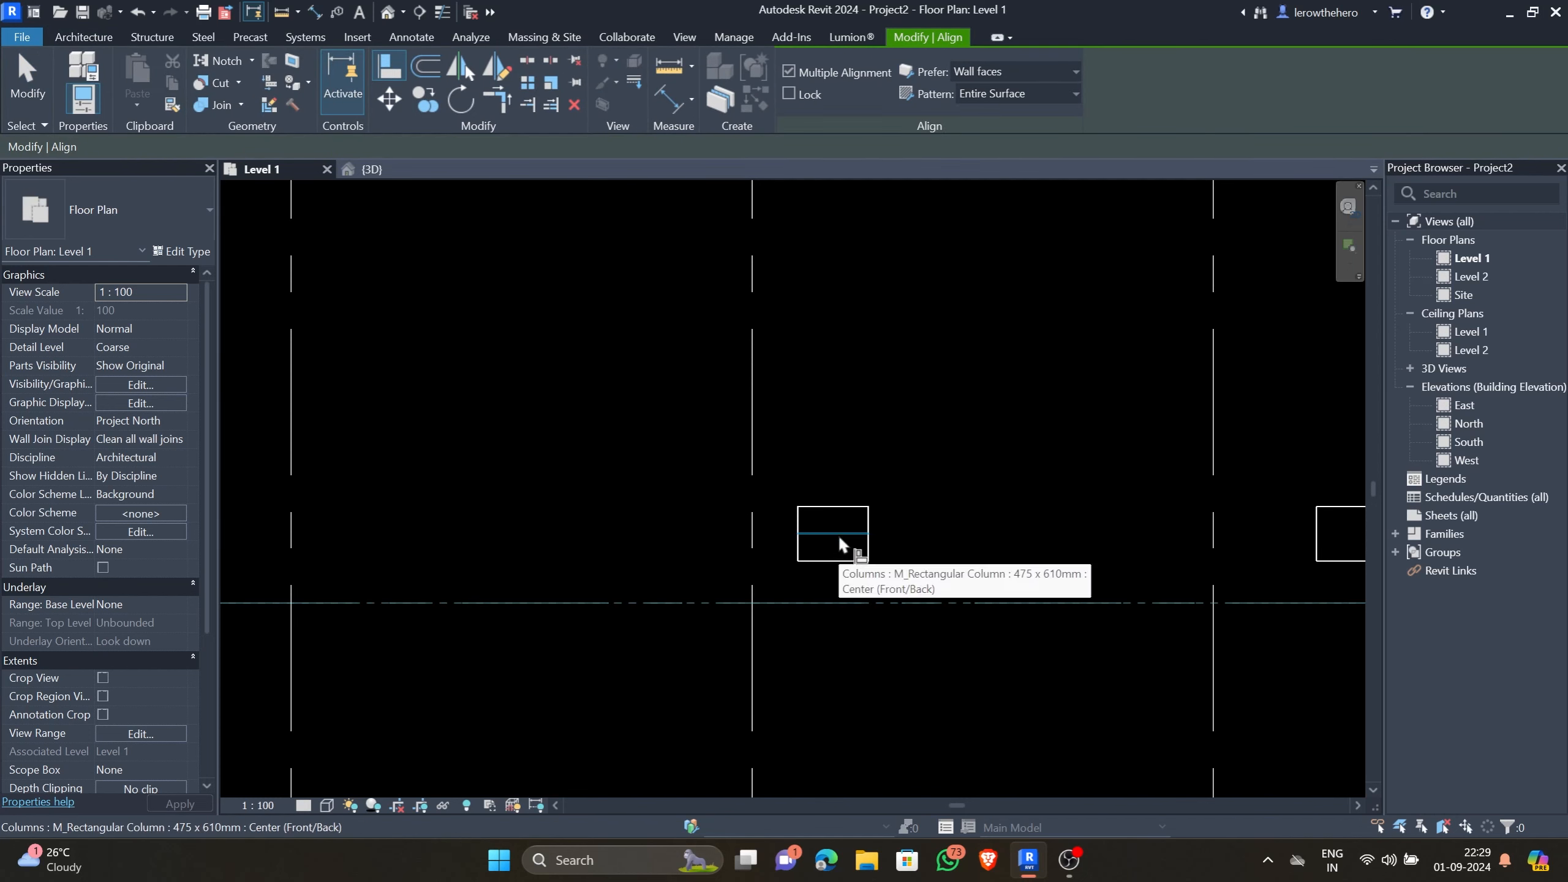
{"action": "left_click", "coordinate": [838, 534]}
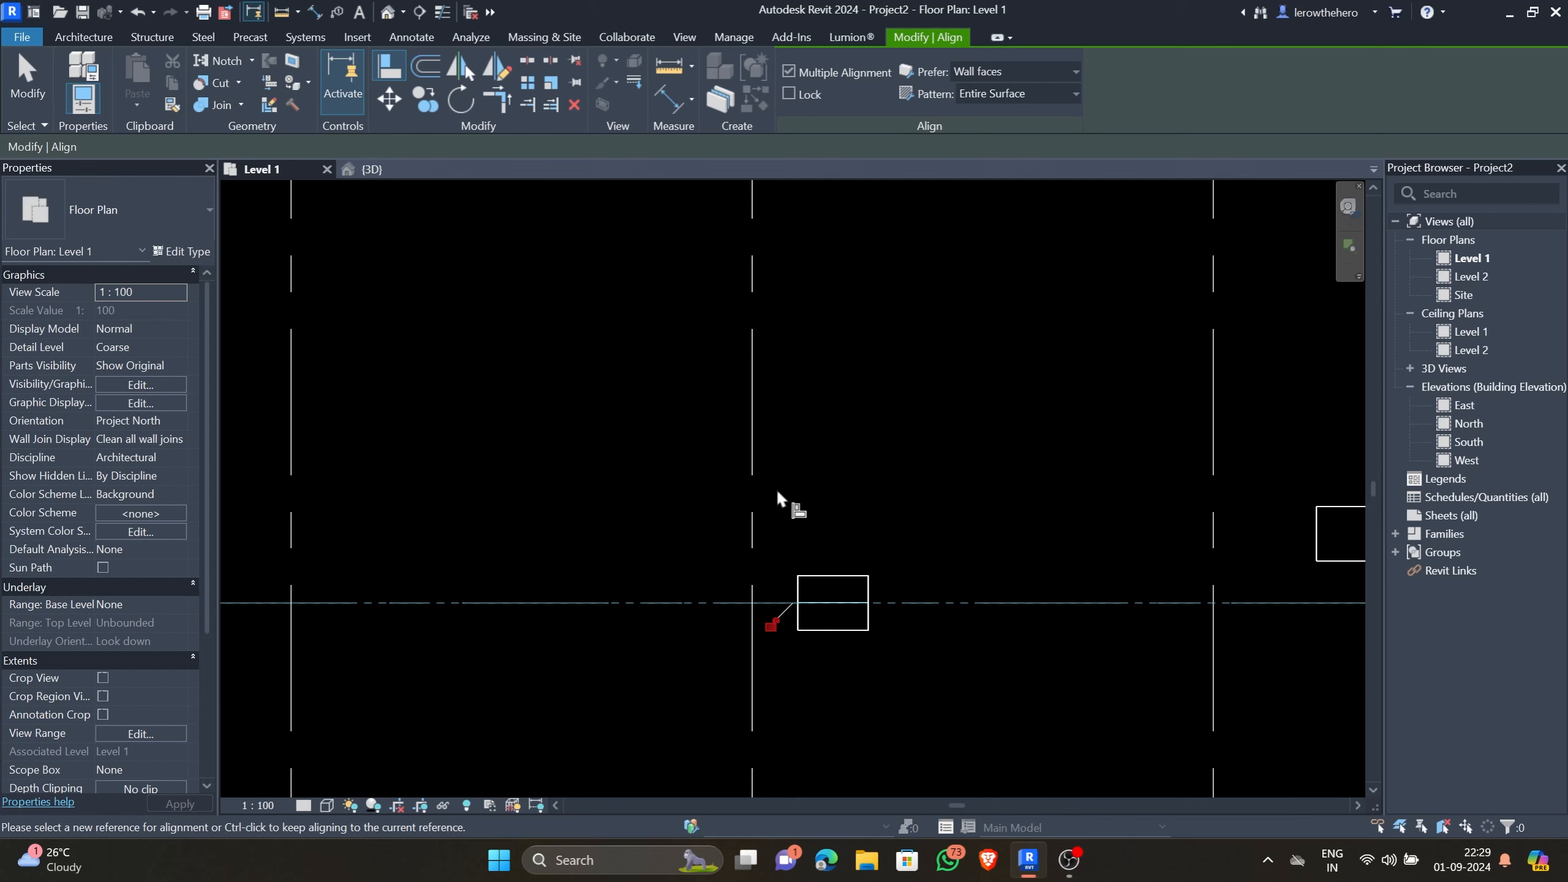
{"action": "left_click", "coordinate": [754, 530]}
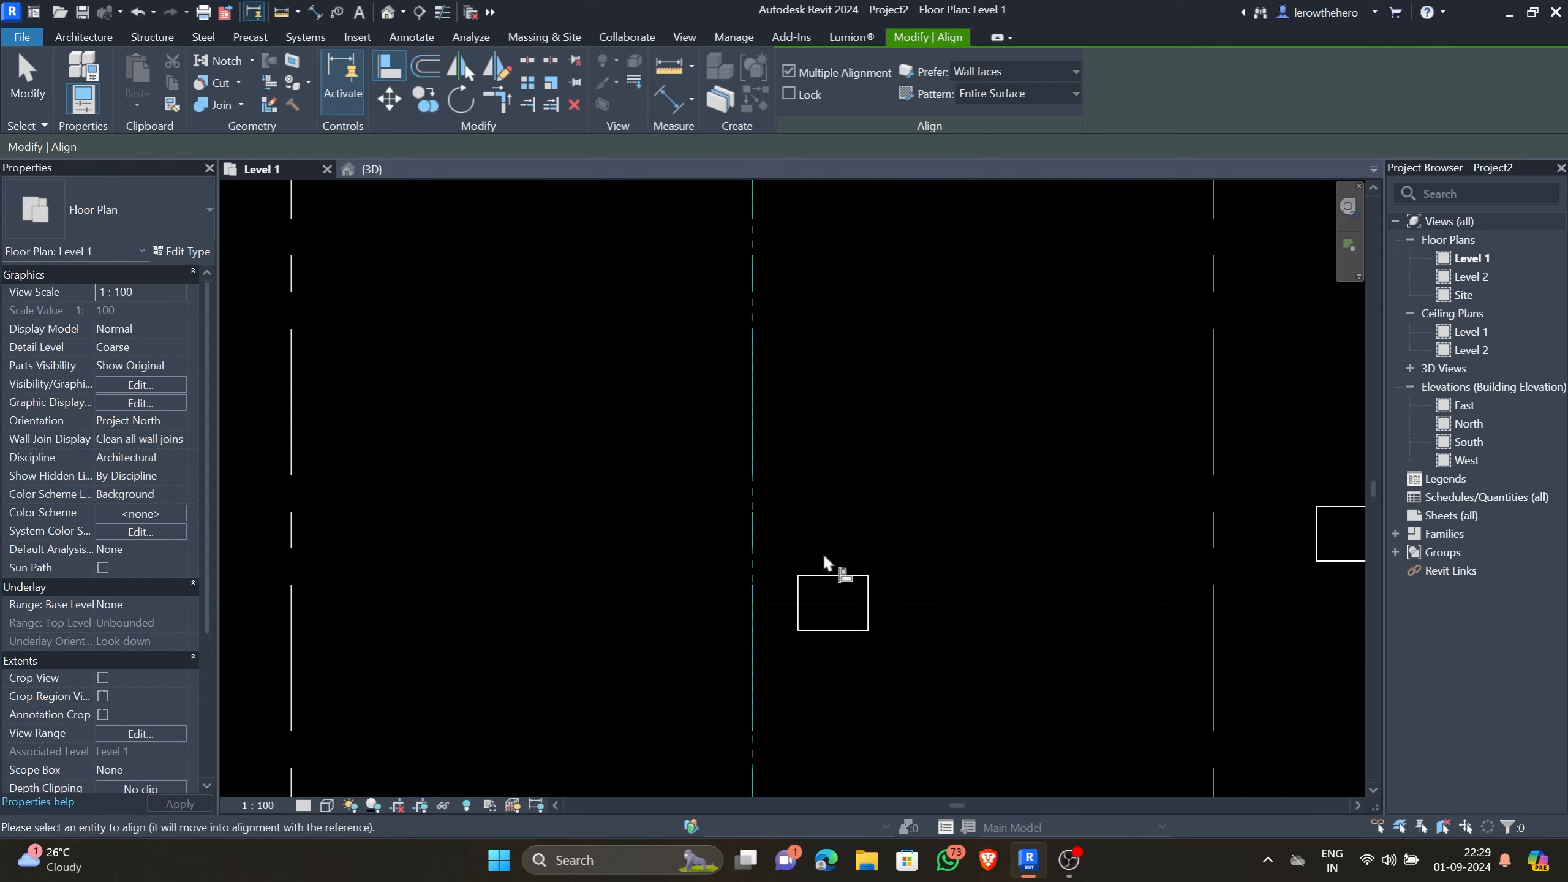
{"action": "left_click", "coordinate": [835, 587]}
{"action": "scroll", "coordinate": [772, 542], "scroll_direction": "up", "scroll_amount": 4}
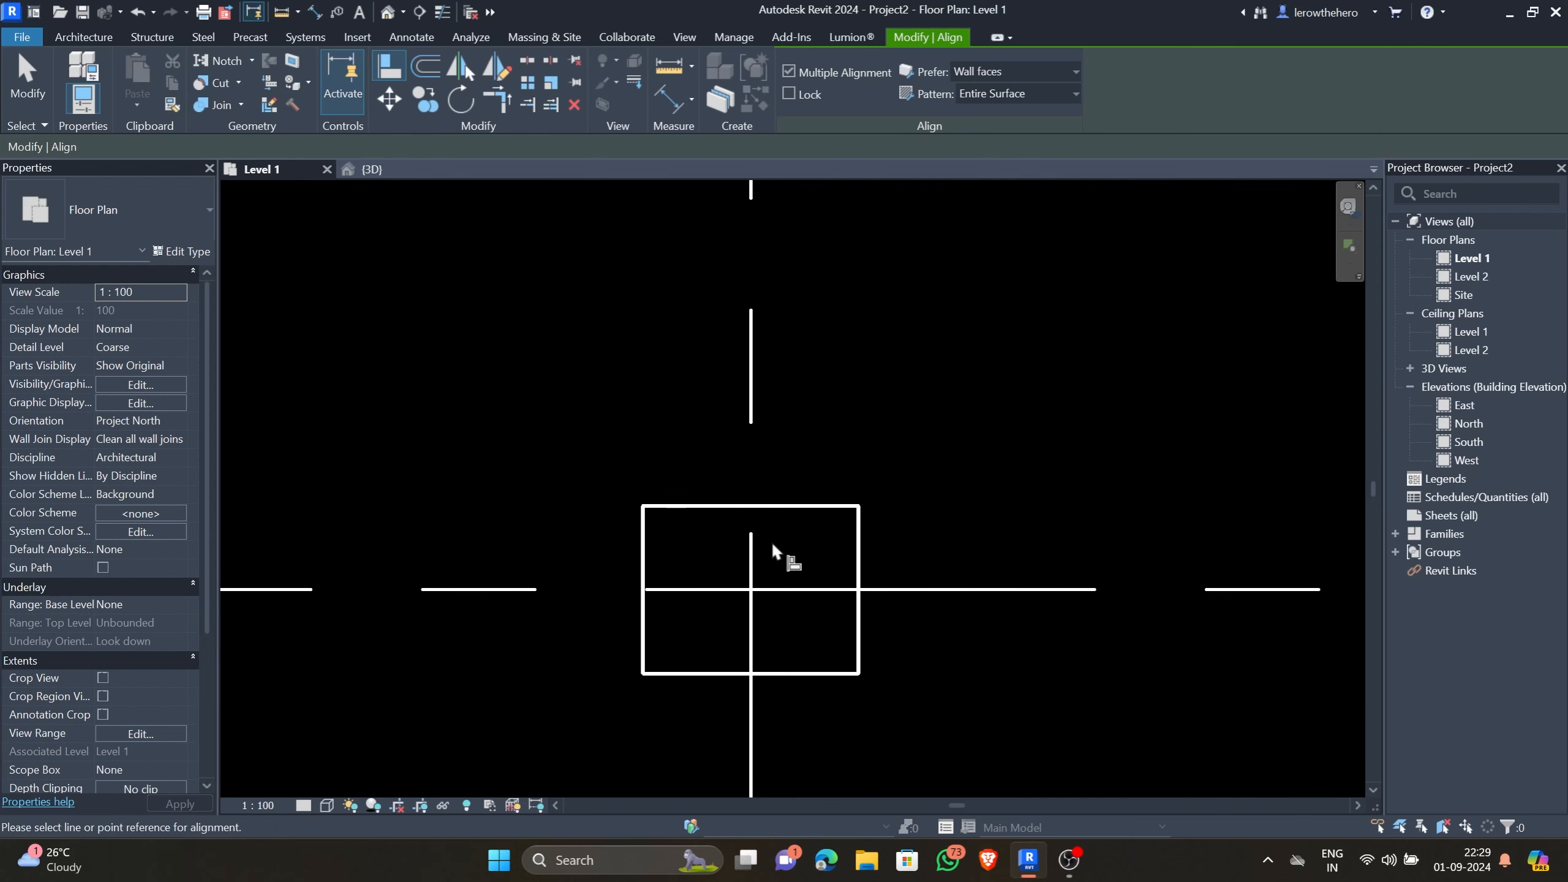
Realign the column's Center (Left/Right) to the vertical grid line and lock it, and align its Center (Front/Back) to the horizontal grid line.
{"action": "left_click", "coordinate": [752, 402]}
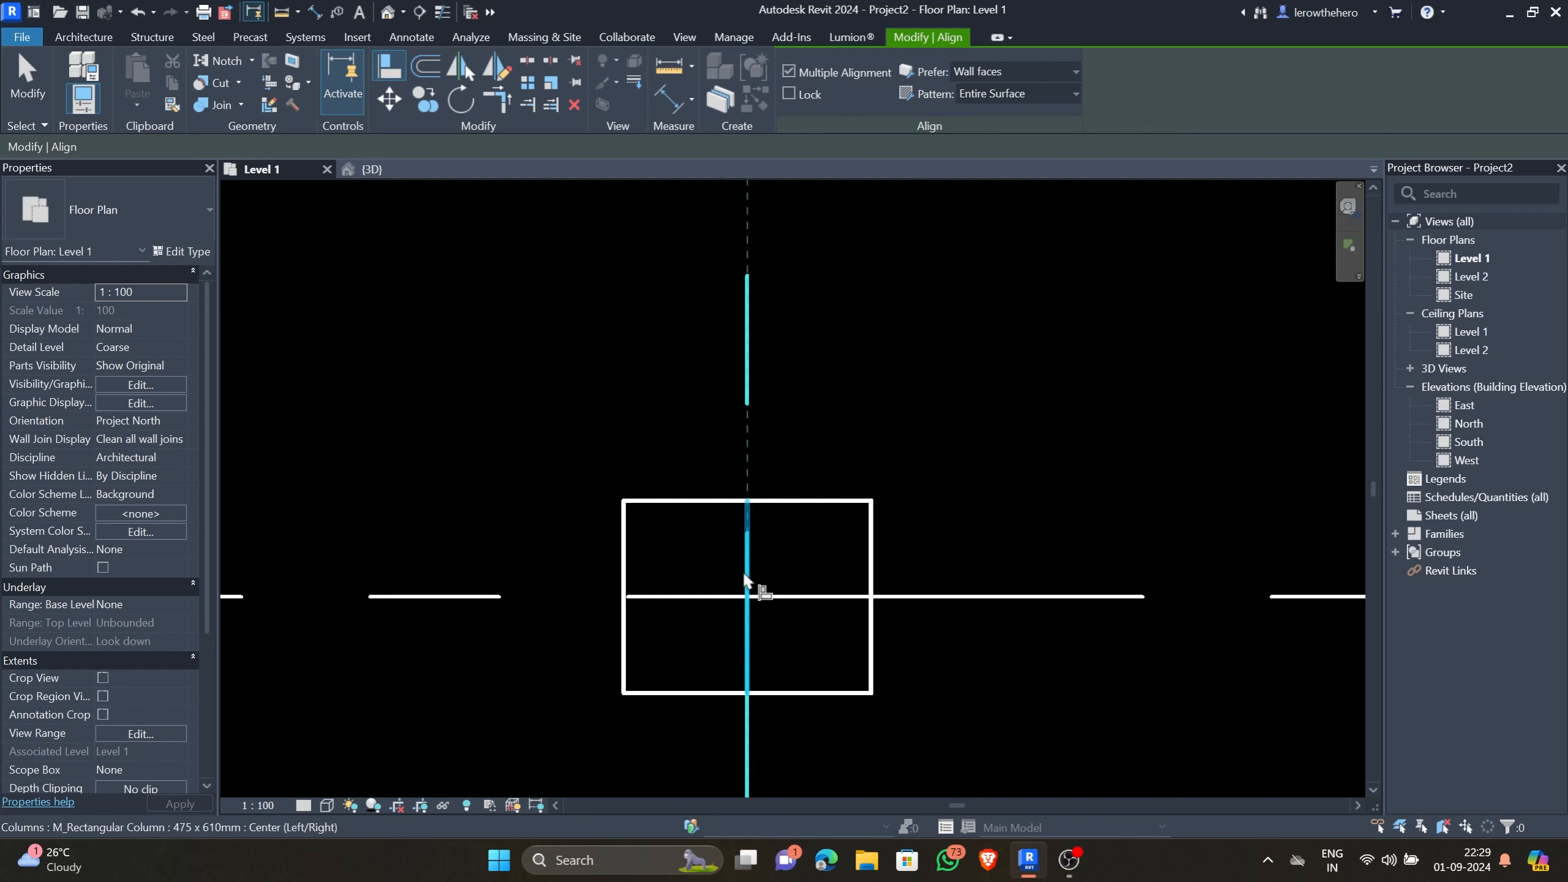
{"action": "left_click", "coordinate": [753, 581]}
{"action": "left_click", "coordinate": [767, 512]}
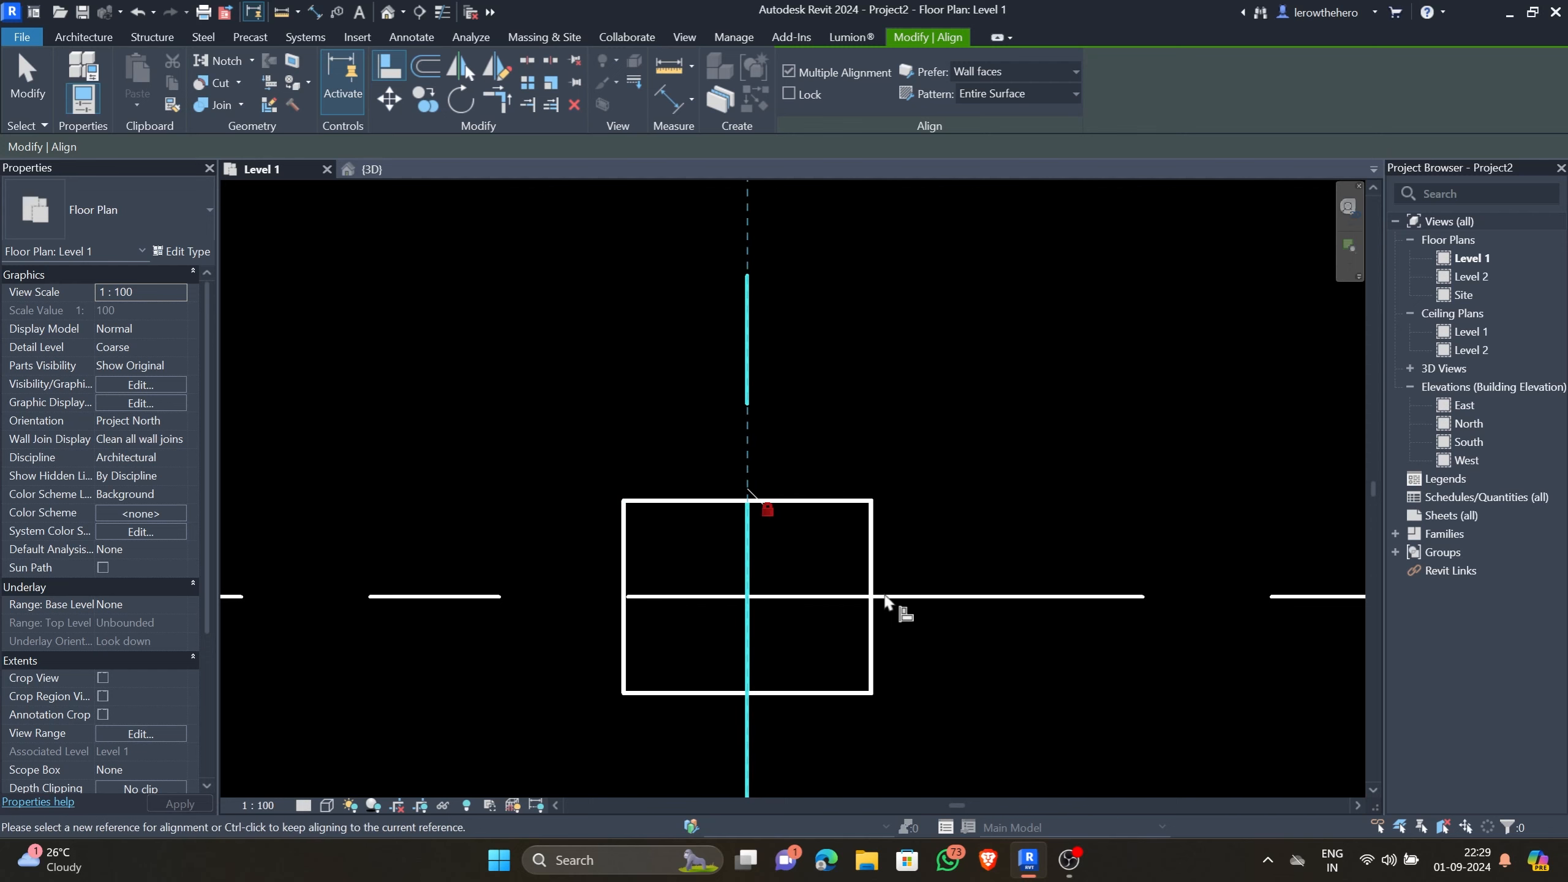
{"action": "left_click", "coordinate": [1070, 597]}
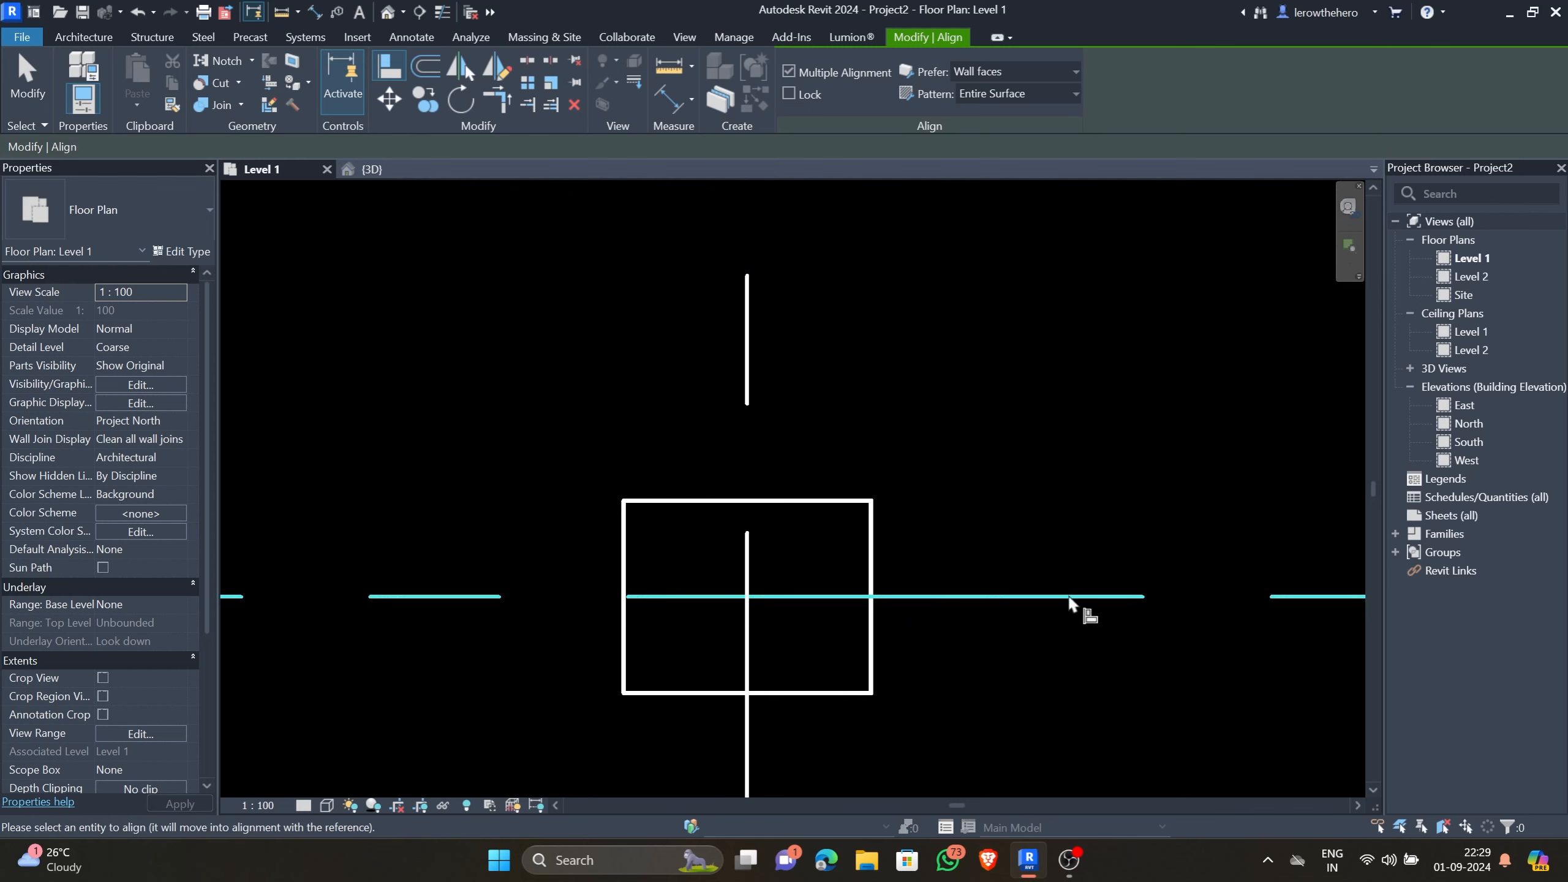
{"action": "left_click", "coordinate": [796, 598]}
{"action": "scroll", "coordinate": [775, 620], "scroll_direction": "down", "scroll_amount": 5}
{"action": "key", "text": "Escape"}
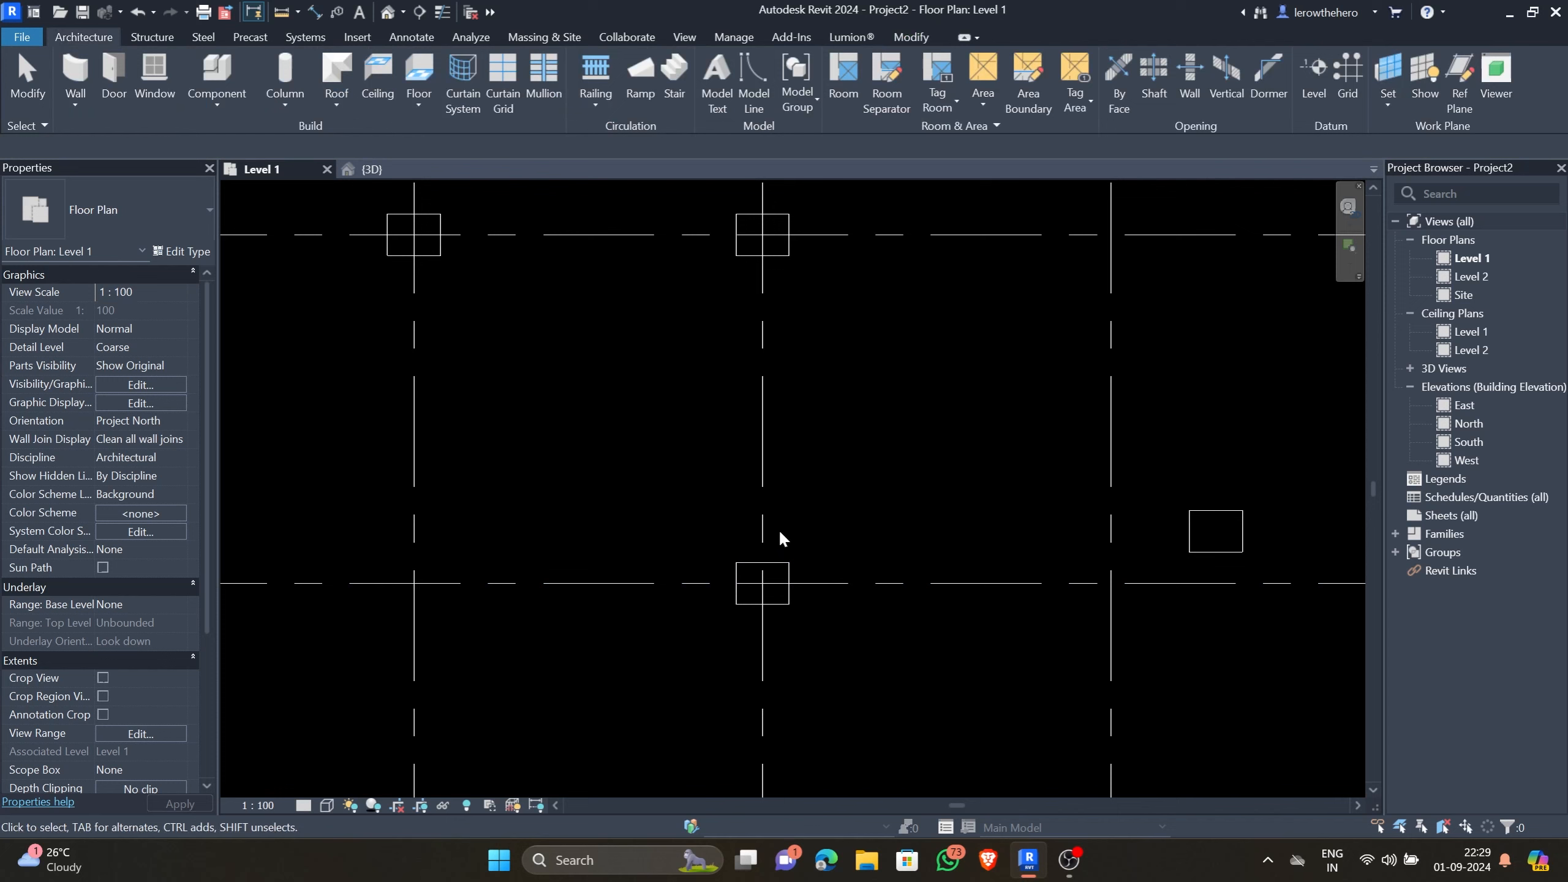
Shift the vertical and horizontal grid lines that pass through the aligned column to test how it follows them.
{"action": "mouse_move", "coordinate": [764, 531]}
{"action": "left_mouse_down"}
{"action": "mouse_move", "coordinate": [848, 520]}
{"action": "mouse_move", "coordinate": [732, 517]}
{"action": "mouse_move", "coordinate": [759, 520]}
{"action": "left_mouse_up"}
{"action": "mouse_move", "coordinate": [853, 582]}
{"action": "left_mouse_down"}
{"action": "mouse_move", "coordinate": [838, 509]}
{"action": "mouse_move", "coordinate": [855, 600]}
{"action": "left_mouse_up"}
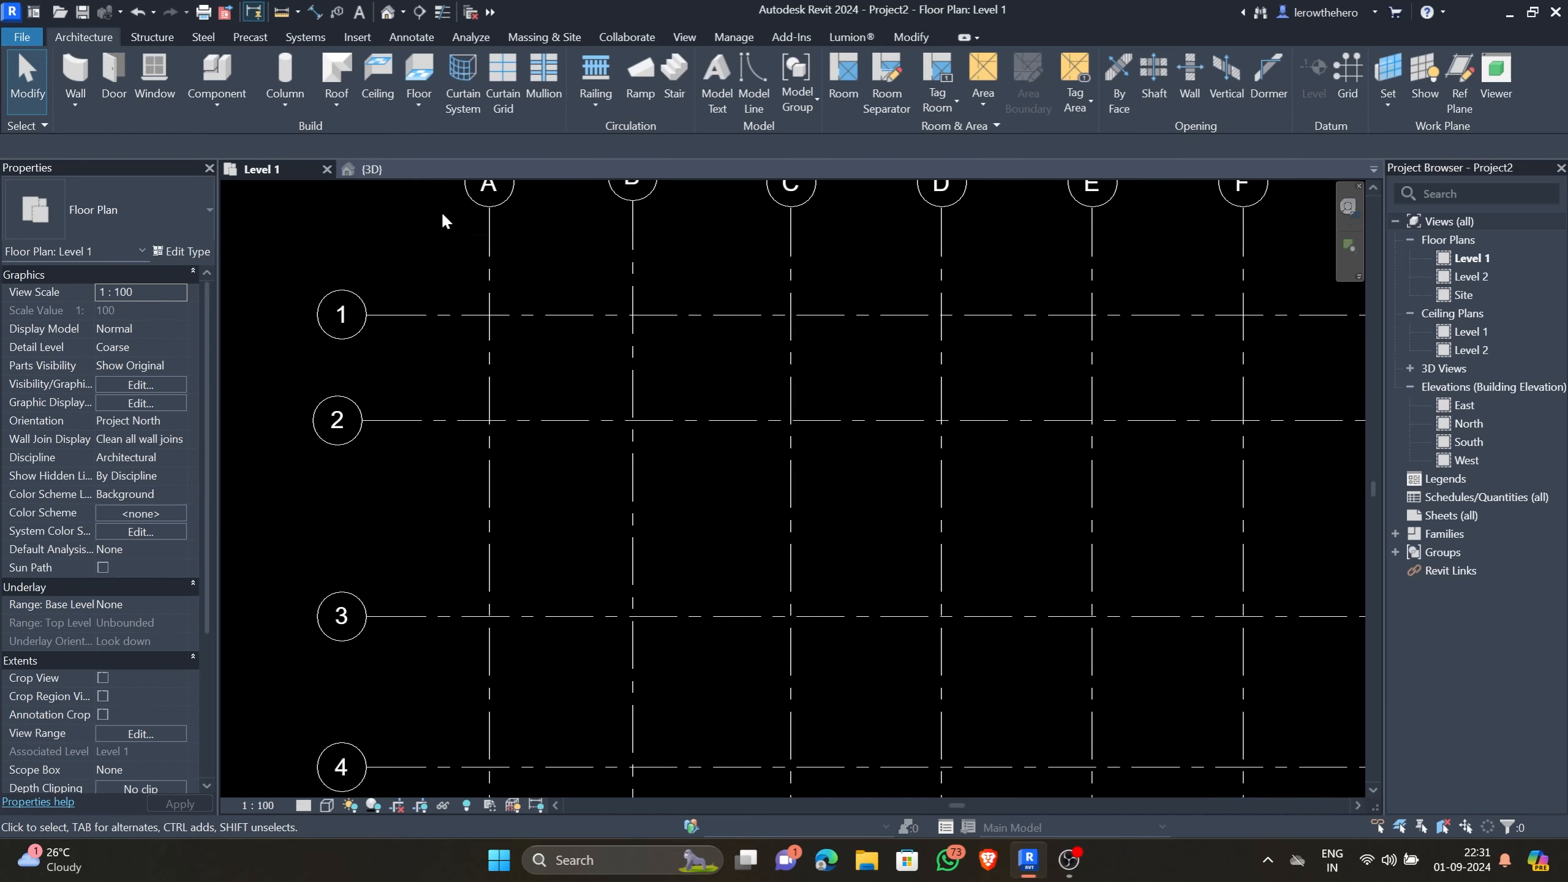
Start a Generic 150mm floor on Level 1 and sketch a closed L-shaped boundary through grid intersections A1, A3, D3, D2, E2 and E1.
{"action": "left_click", "coordinate": [418, 71]}
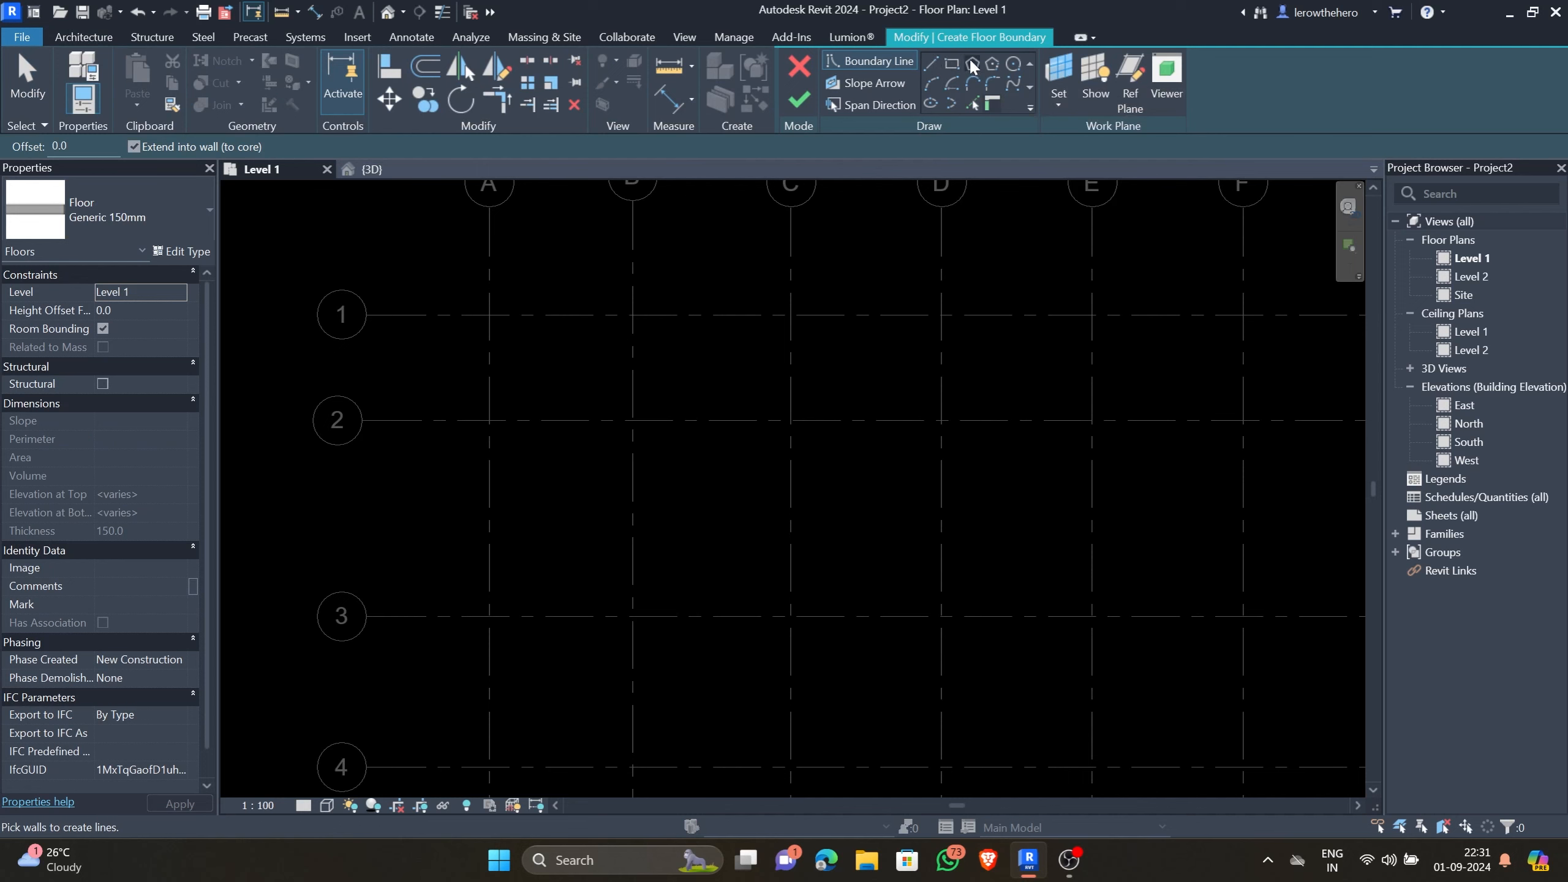
{"action": "left_click", "coordinate": [931, 63]}
{"action": "left_click", "coordinate": [489, 315]}
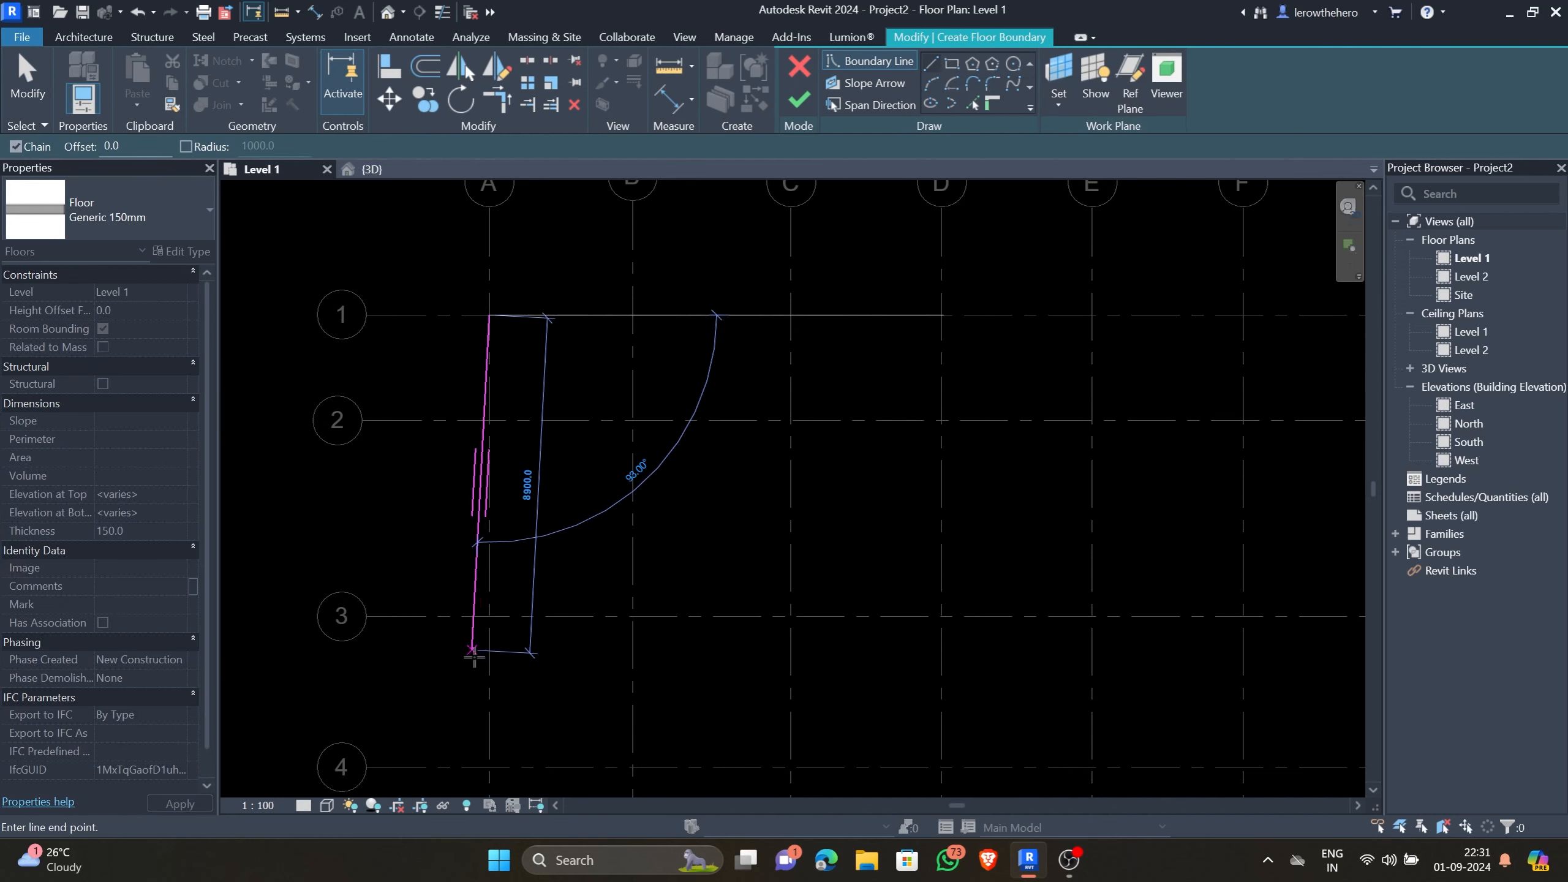
{"action": "left_click", "coordinate": [489, 616]}
{"action": "left_click", "coordinate": [942, 615]}
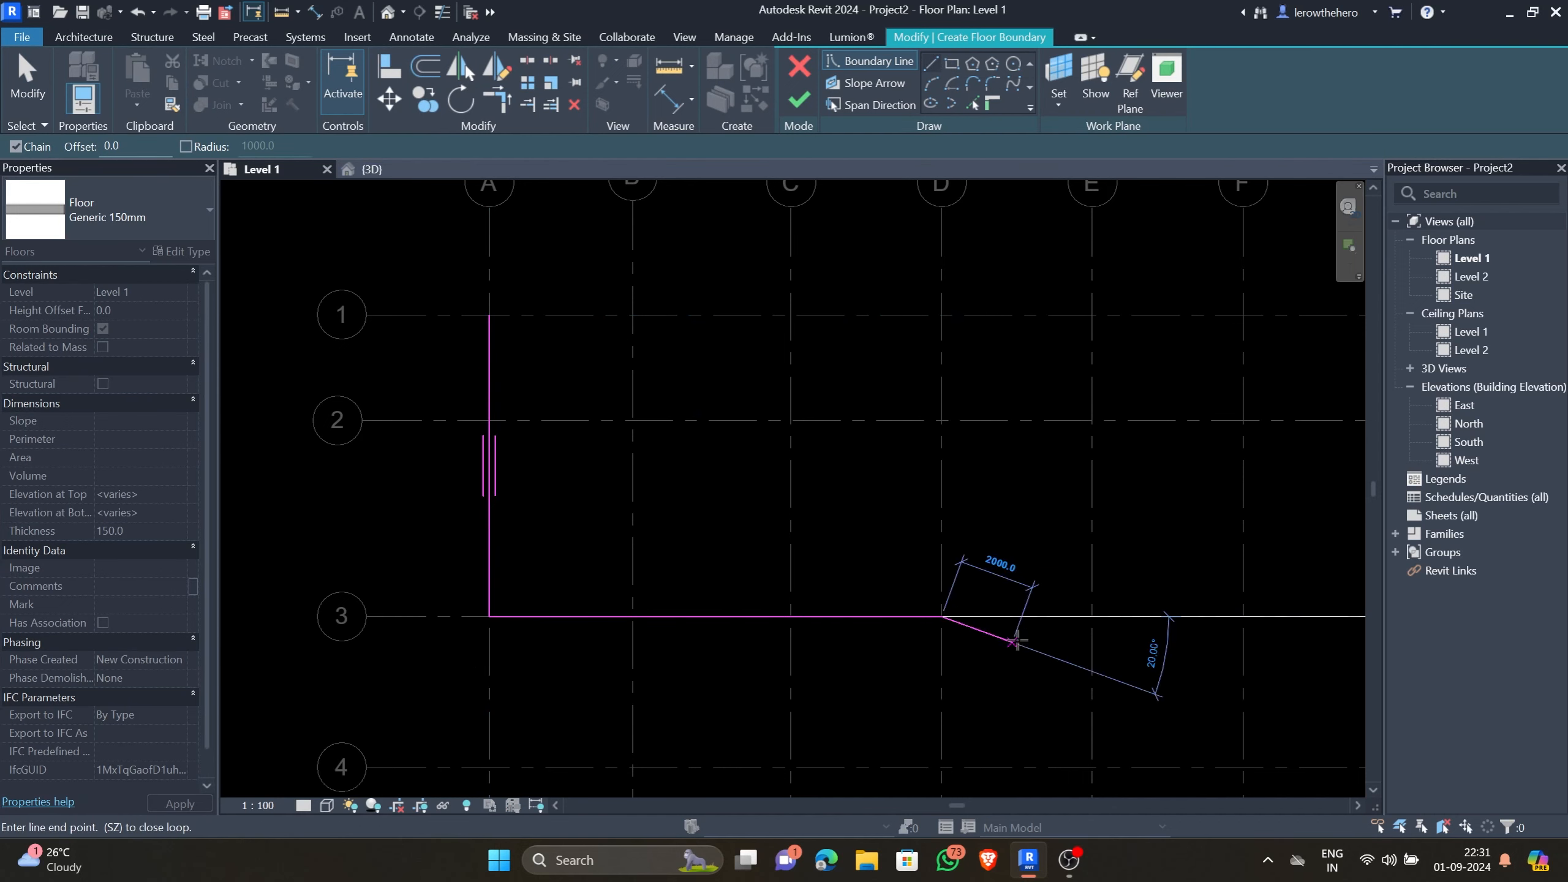
{"action": "left_click", "coordinate": [941, 421]}
{"action": "left_click", "coordinate": [1092, 421]}
{"action": "left_click", "coordinate": [1092, 315]}
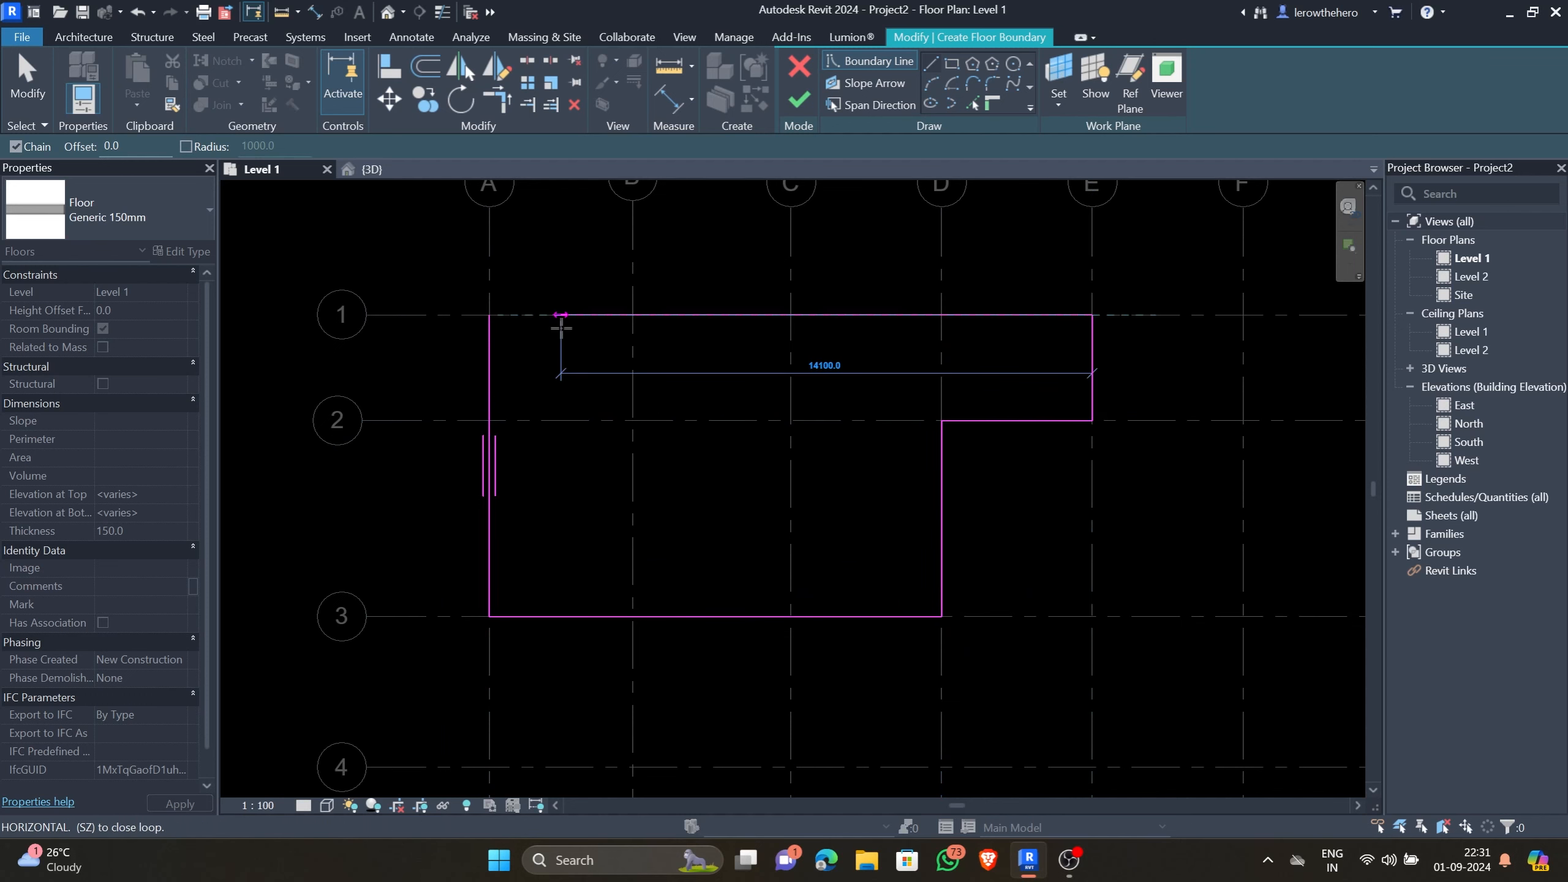
{"action": "left_click", "coordinate": [488, 315]}
Add a second rectangular floor boundary from grid intersection F5 to A4 and finish the floor sketch.
{"action": "scroll", "coordinate": [539, 333], "scroll_direction": "down", "scroll_amount": 1}
{"action": "middle_click_drag", "start_coordinate": [776, 513], "coordinate": [706, 267]}
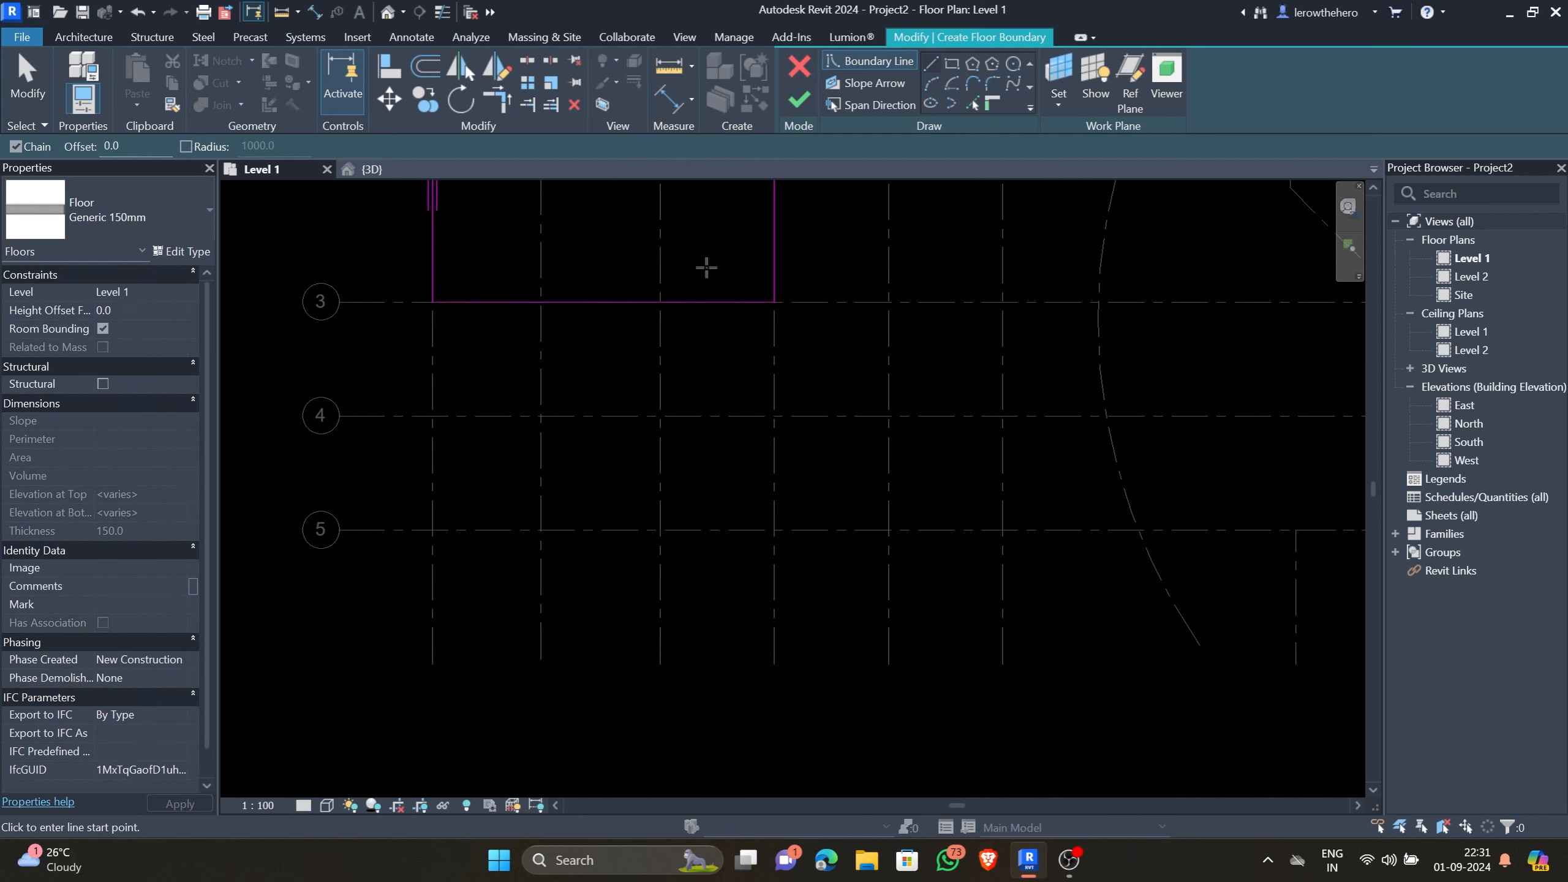
{"action": "left_click", "coordinate": [951, 64]}
{"action": "left_click", "coordinate": [1003, 530]}
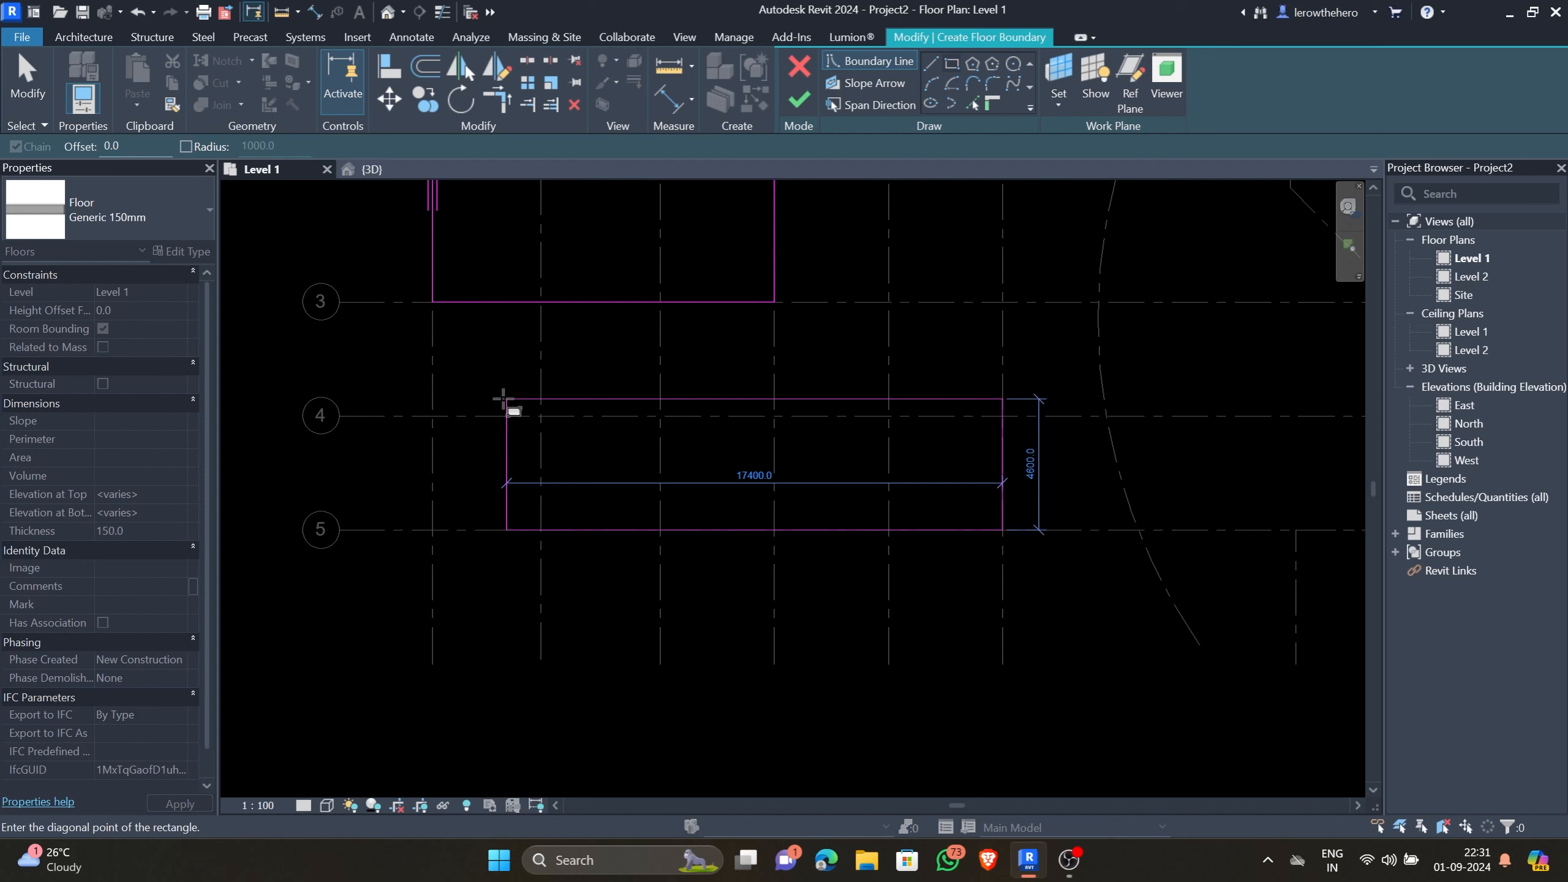
{"action": "left_click", "coordinate": [433, 416]}
{"action": "middle_click_drag", "start_coordinate": [712, 355], "coordinate": [704, 481]}
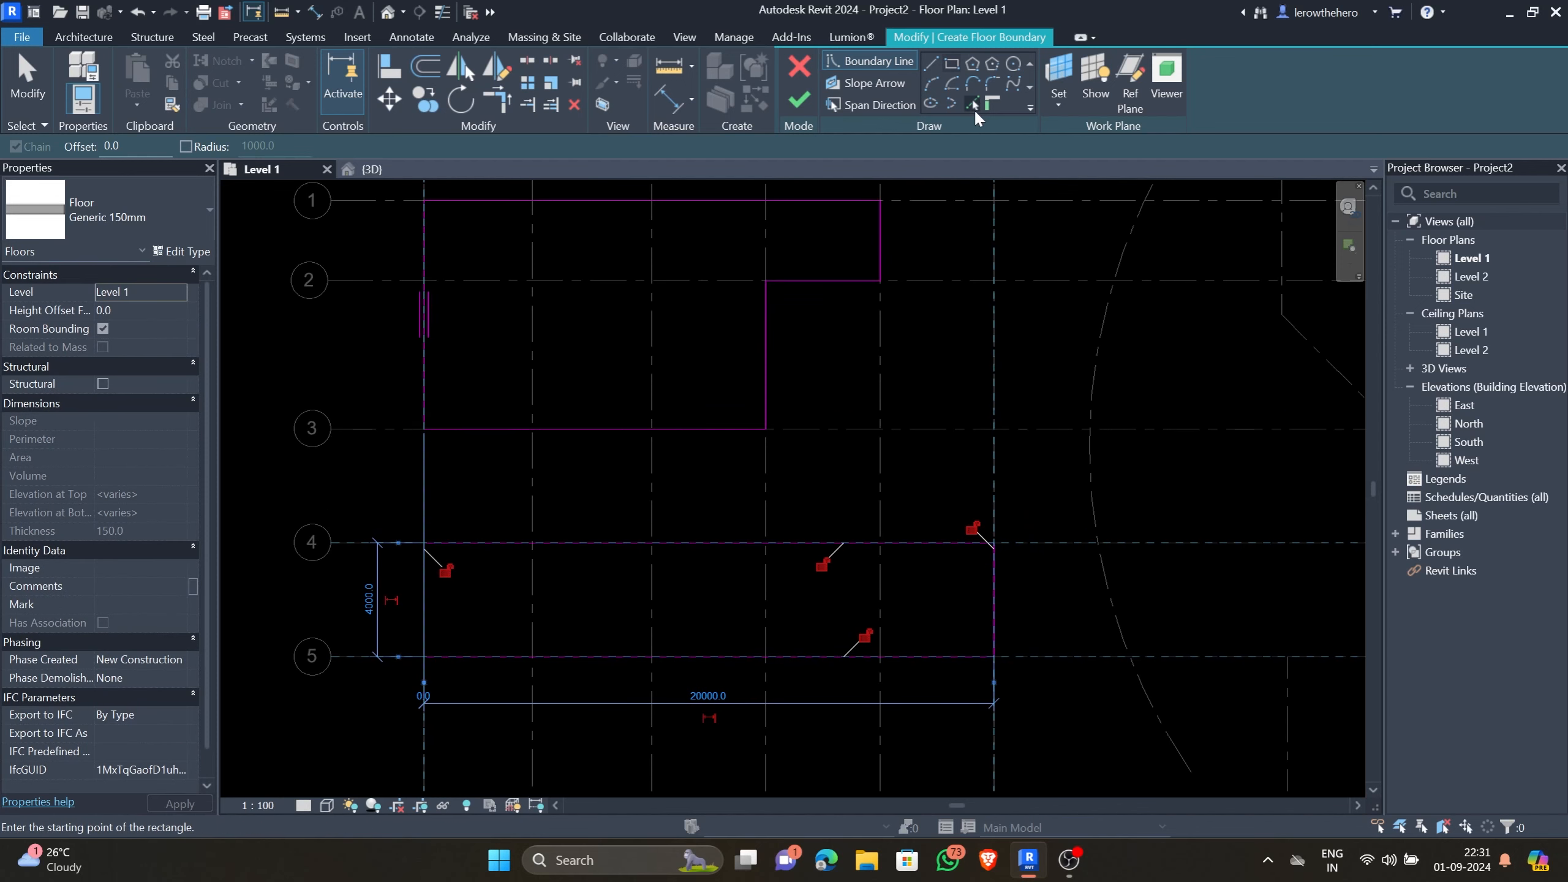
{"action": "middle_click_drag", "start_coordinate": [910, 403], "coordinate": [916, 439]}
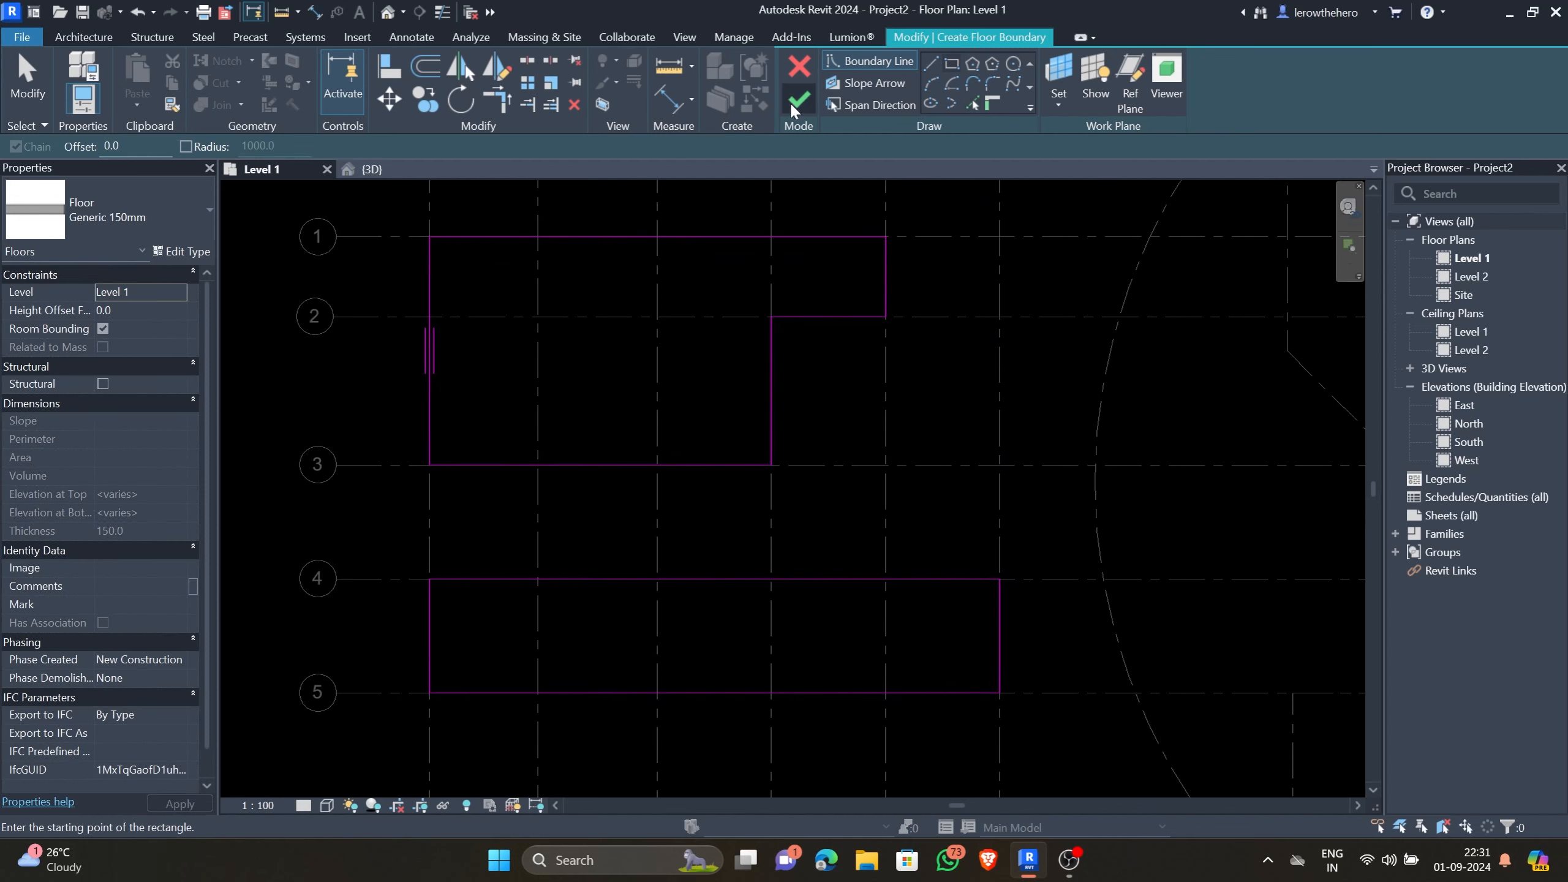
{"action": "left_click", "coordinate": [799, 101]}
Examine the two floor areas on the grid in the 3D view.
{"action": "left_click", "coordinate": [364, 171]}
{"action": "middle_click_drag", "start_coordinate": [775, 599], "coordinate": [715, 645], "text": "shift"}
{"action": "left_click", "coordinate": [567, 718]}
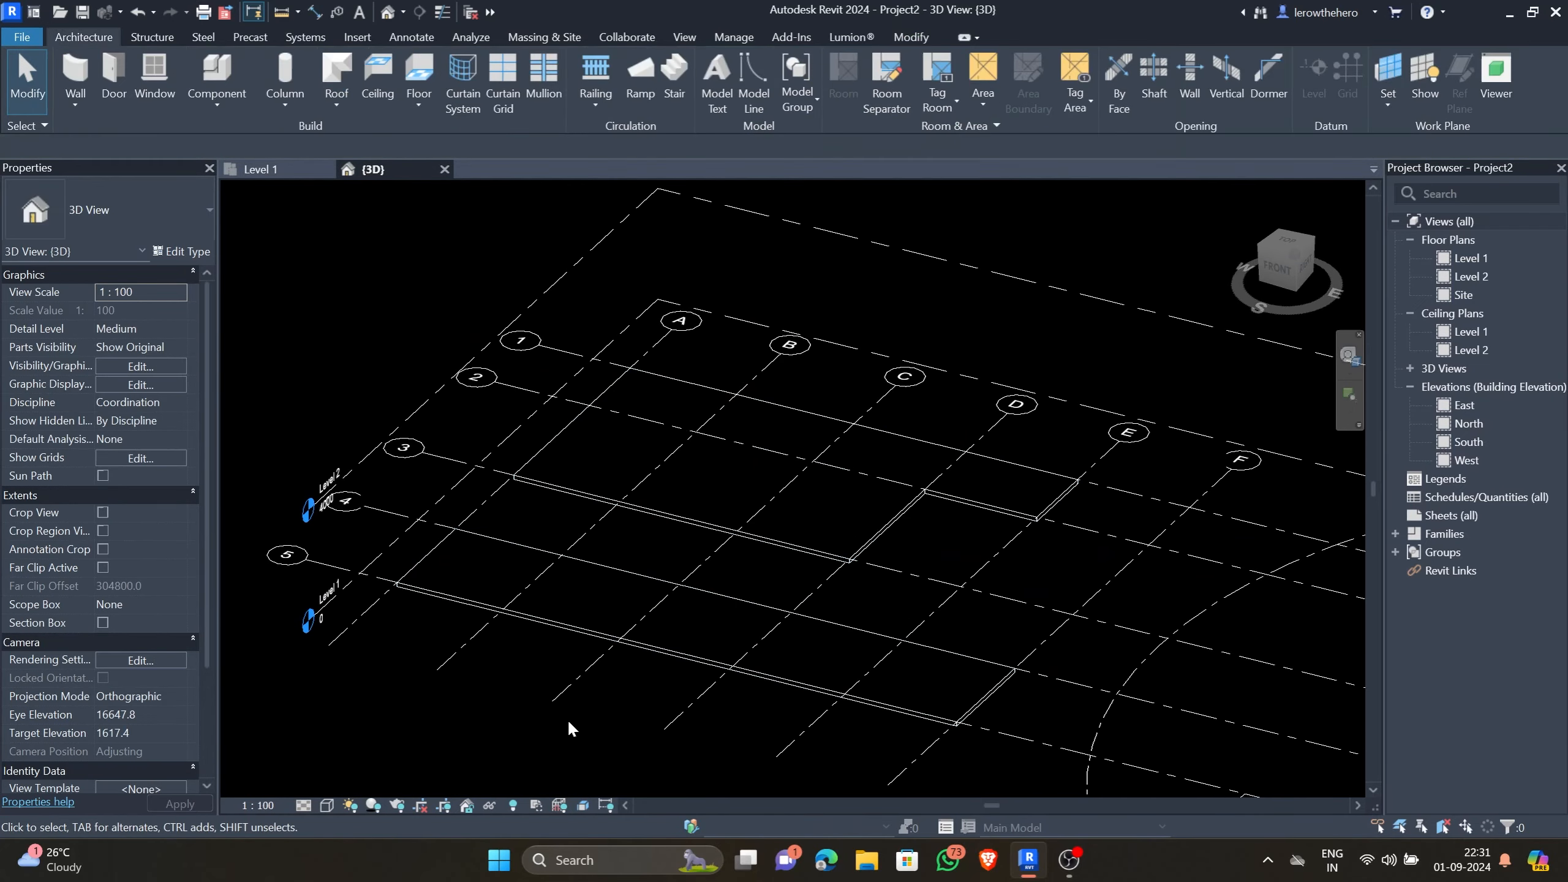